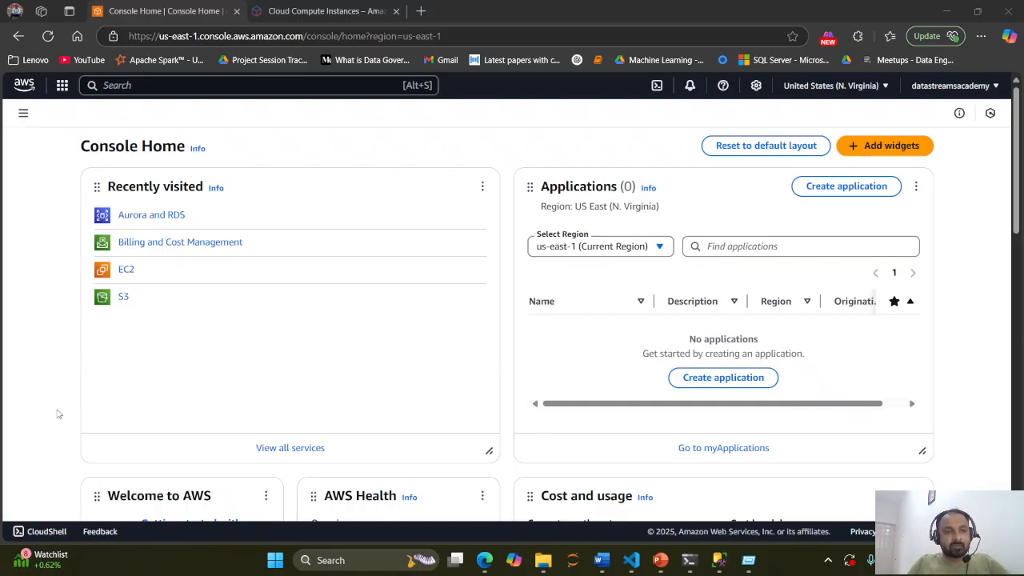
Step: Open the Aurora and RDS service and start creating a new database
left_click(116, 86)
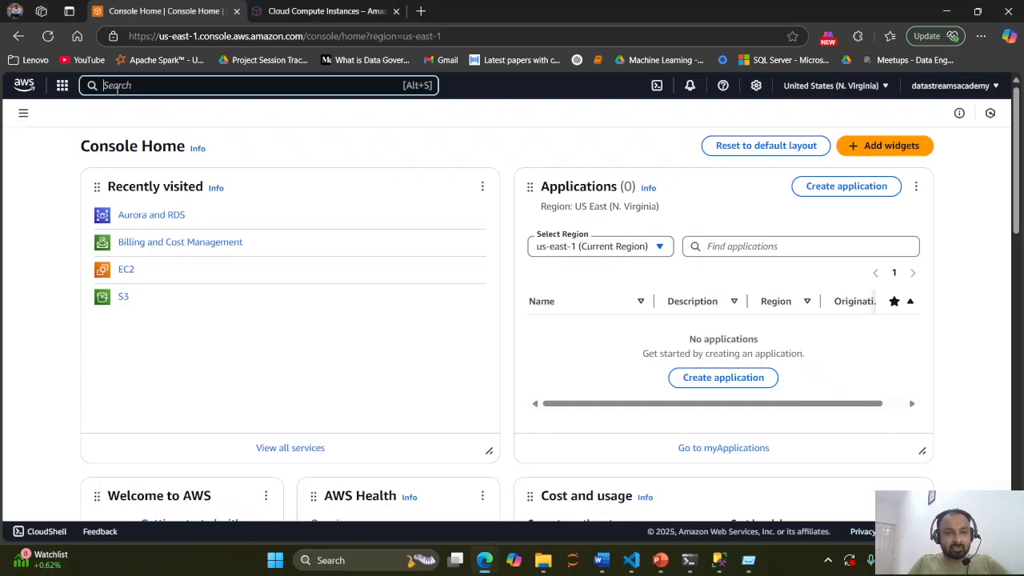
left_click(159, 216)
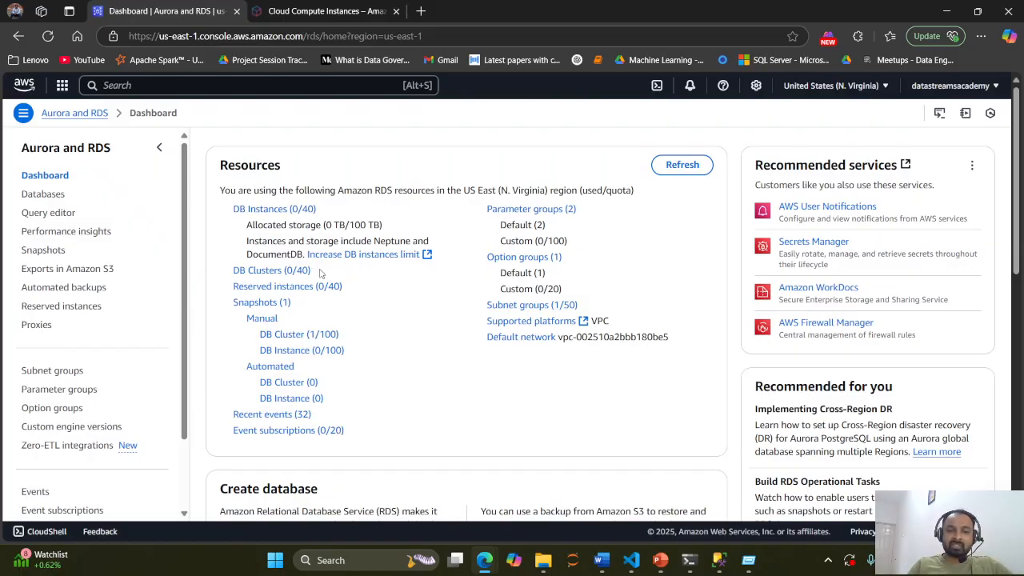
scroll(353, 278, "down", 3)
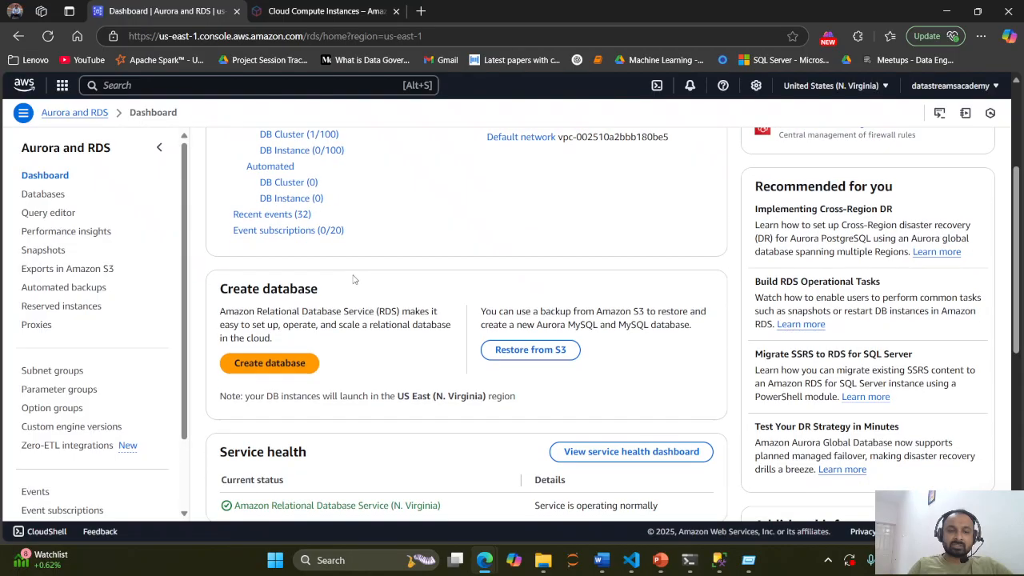
left_click(250, 366)
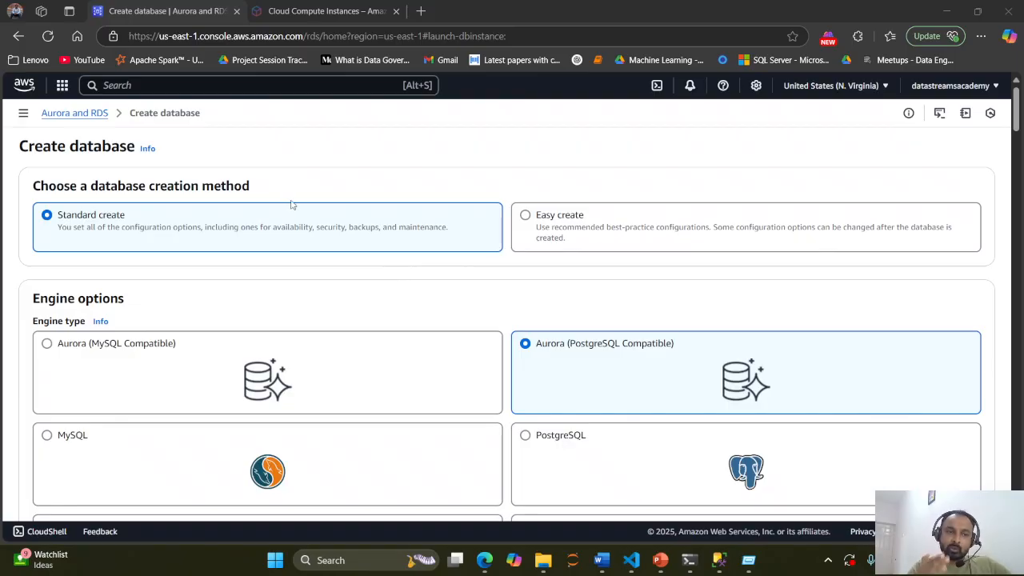
Step: Review the available engine types and choose Microsoft SQL Server for the new database
scroll(327, 255, "down", 2)
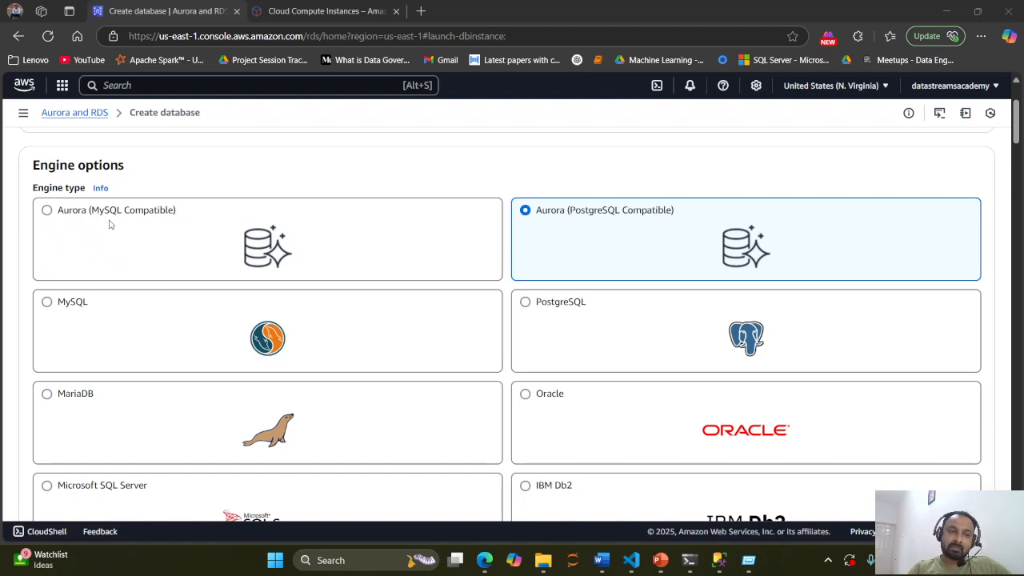
scroll(80, 317, "down", 1)
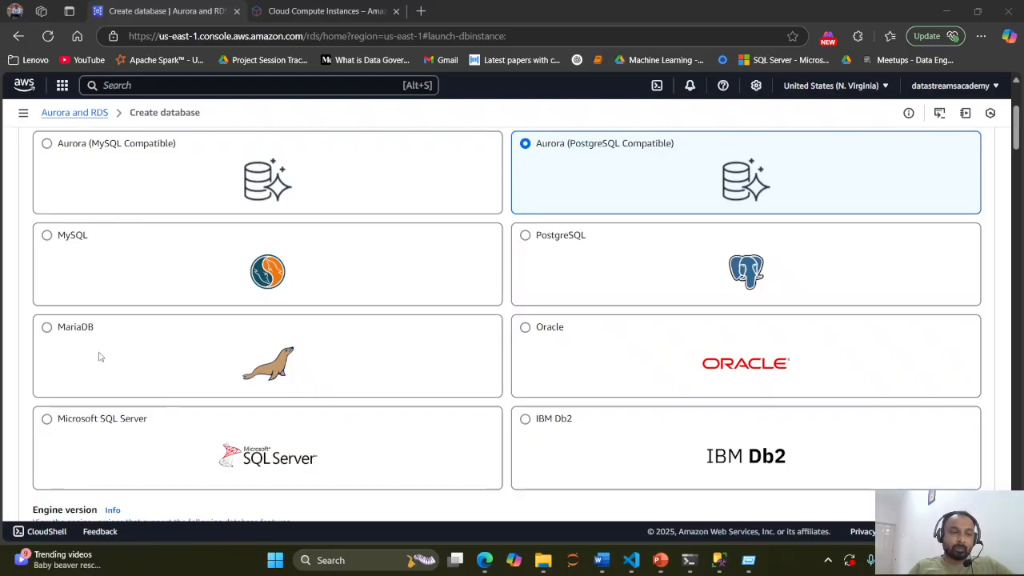
scroll(99, 354, "down", 1)
scroll(111, 353, "up", 1)
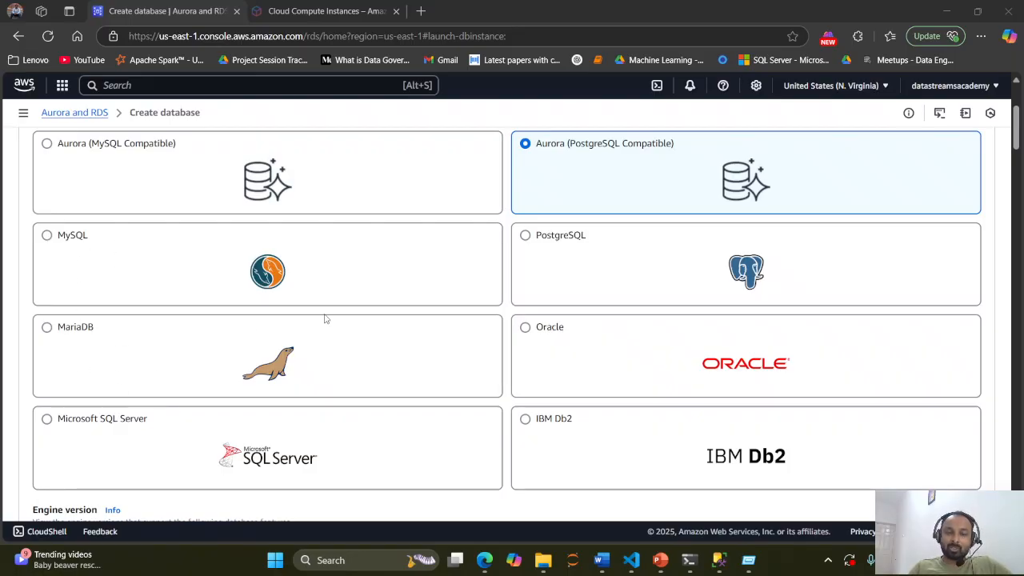
scroll(579, 357, "down", 2)
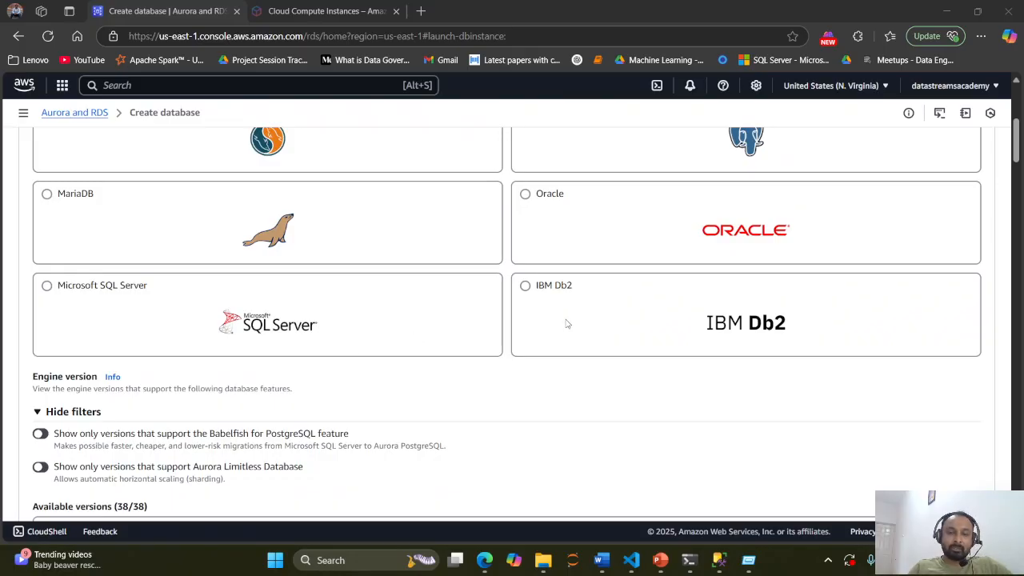
scroll(384, 343, "up", 3)
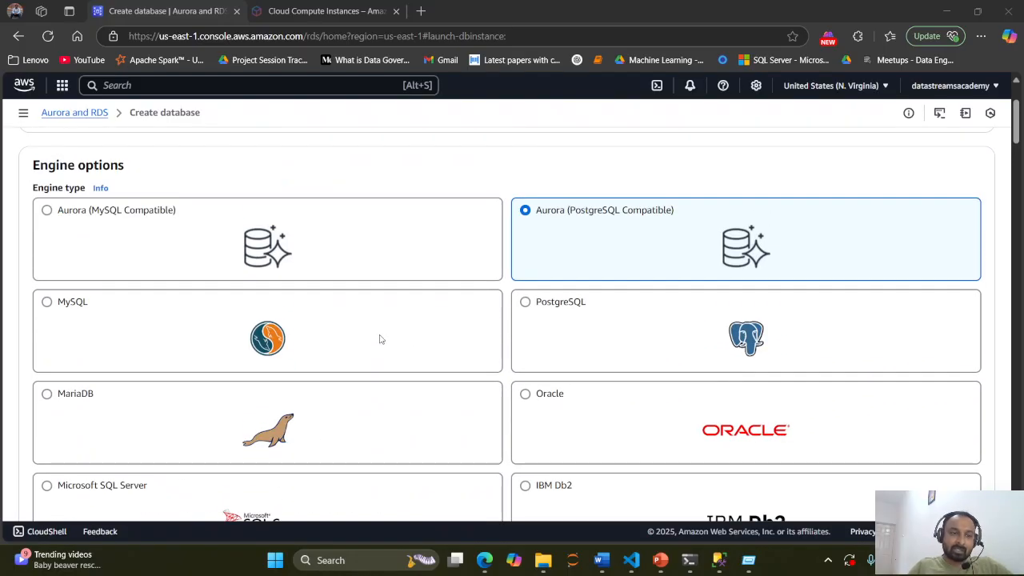
scroll(53, 355, "down", 2)
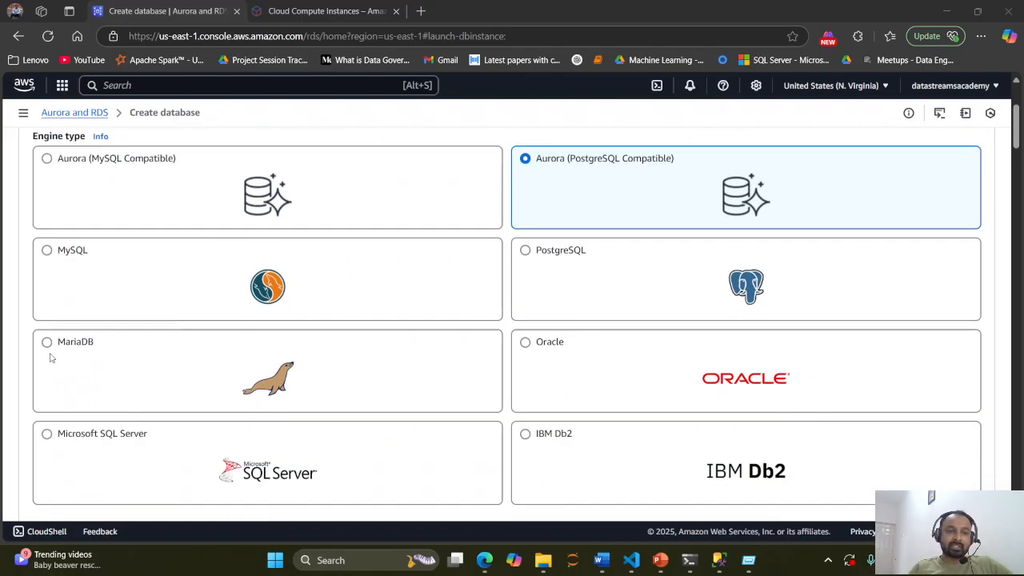
left_click(142, 366)
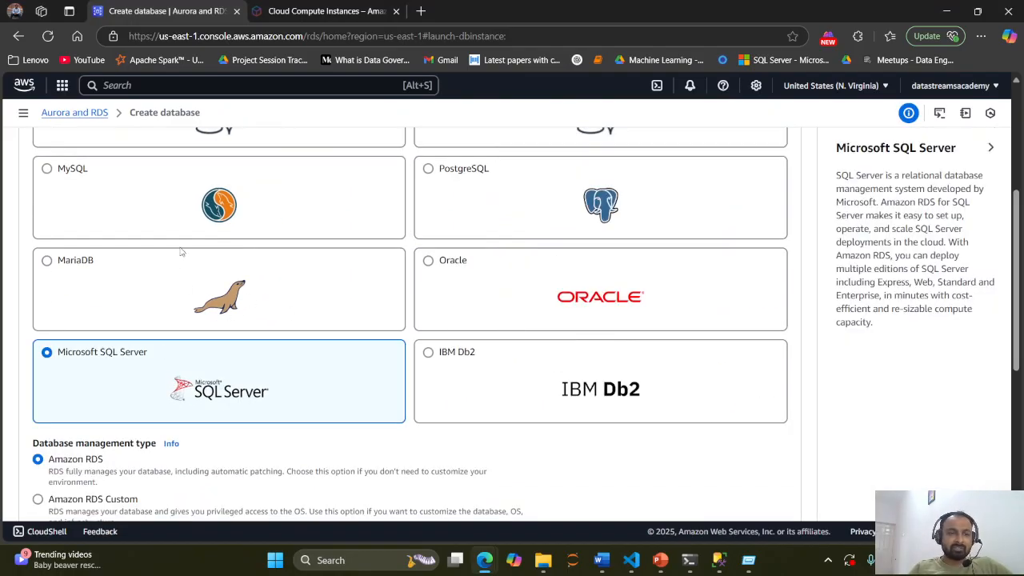
scroll(108, 268, "up", 2)
scroll(88, 374, "down", 2)
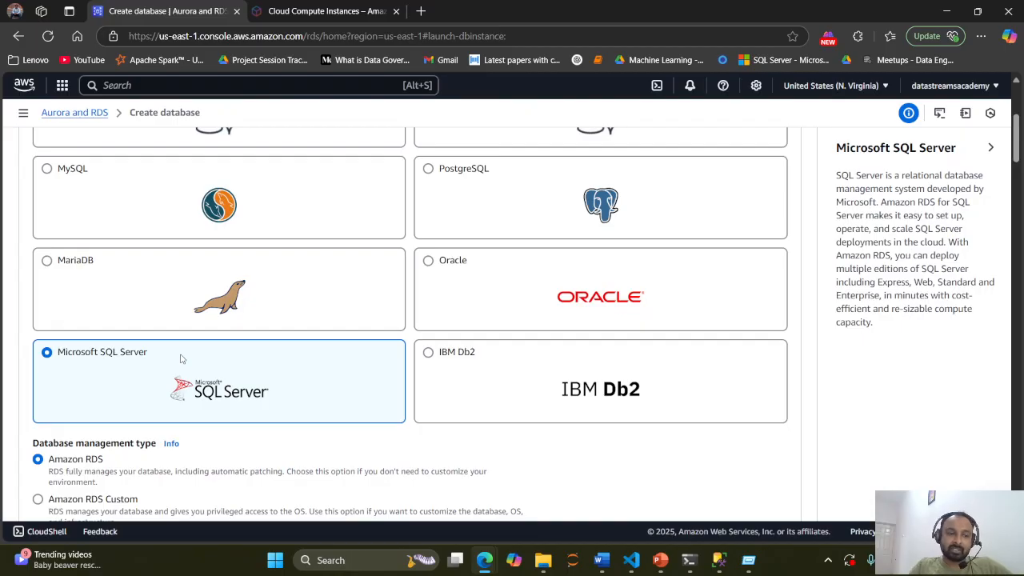
Step: Set the database edition to SQL Server Enterprise Edition under the Amazon RDS management type
scroll(70, 347, "down", 4)
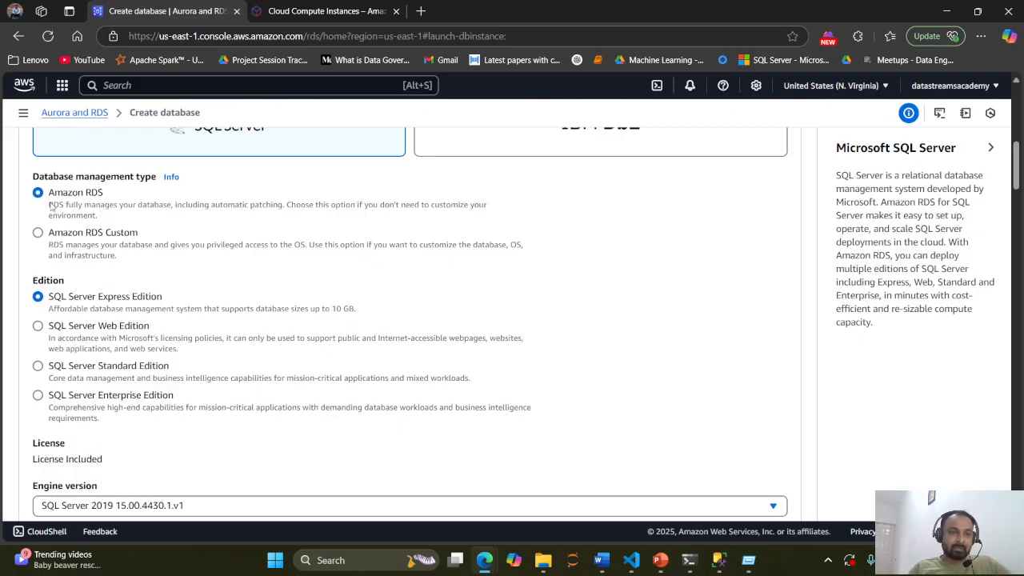
scroll(331, 242, "down", 1)
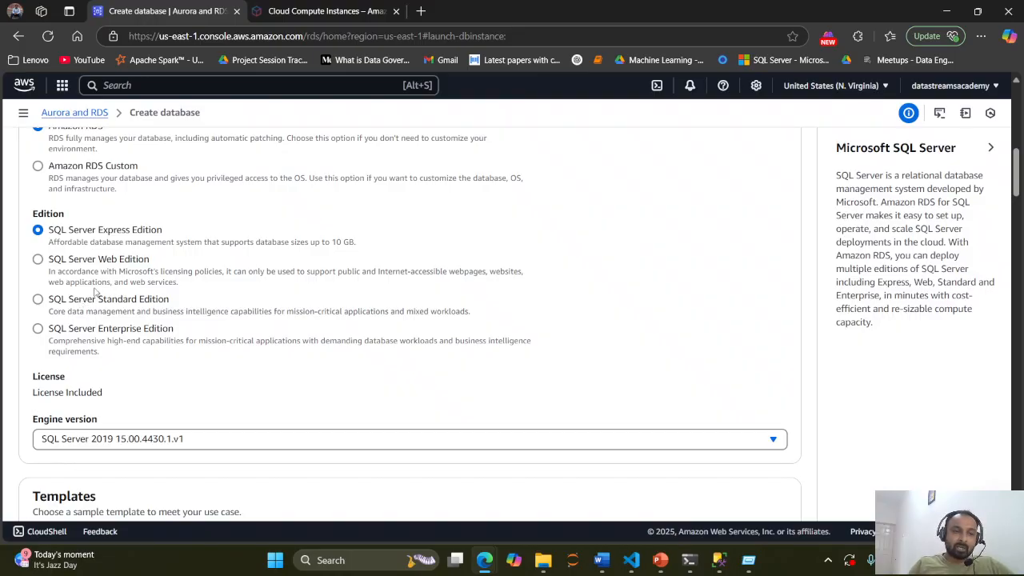
left_click(41, 332)
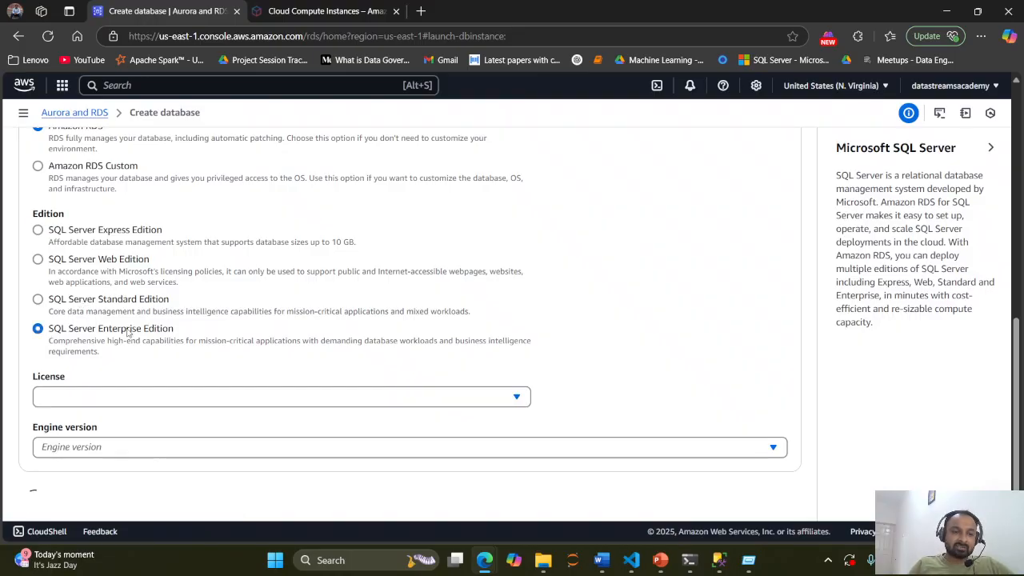
scroll(188, 293, "down", 1)
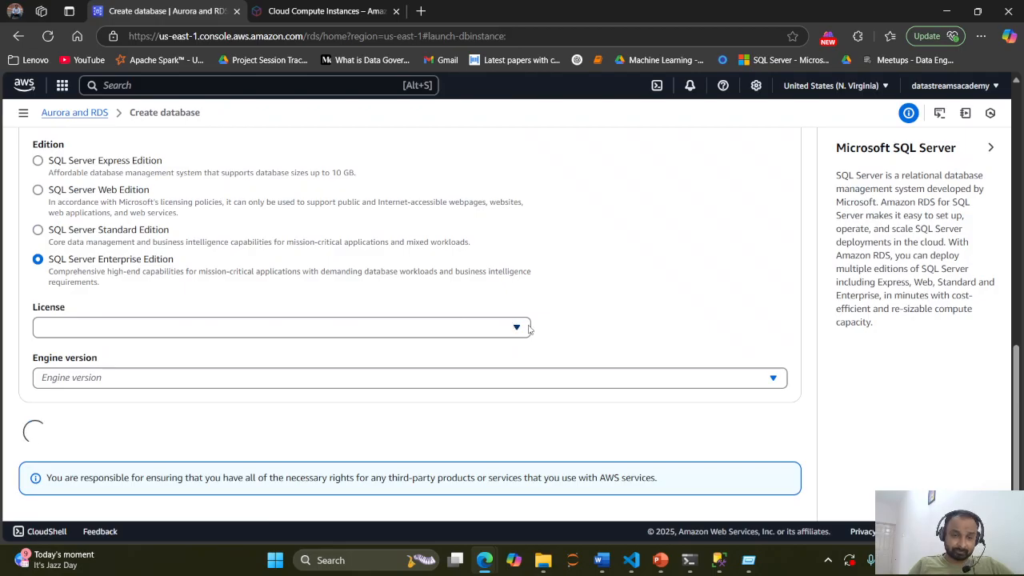
left_click(303, 324)
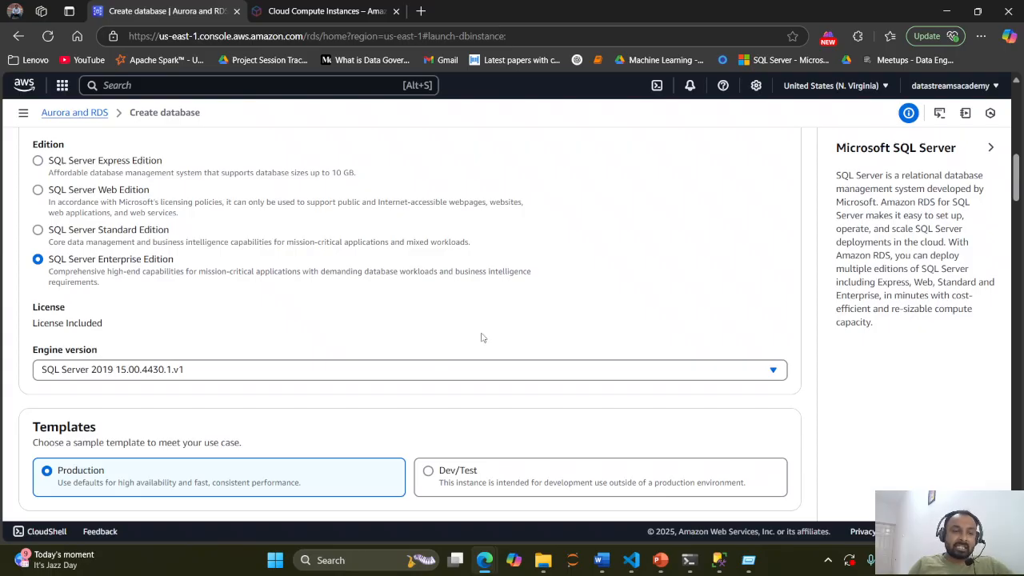
Step: Look through the SQL Server engine versions on offer, from 2016 to 2022, without picking a different one
scroll(482, 334, "down", 2)
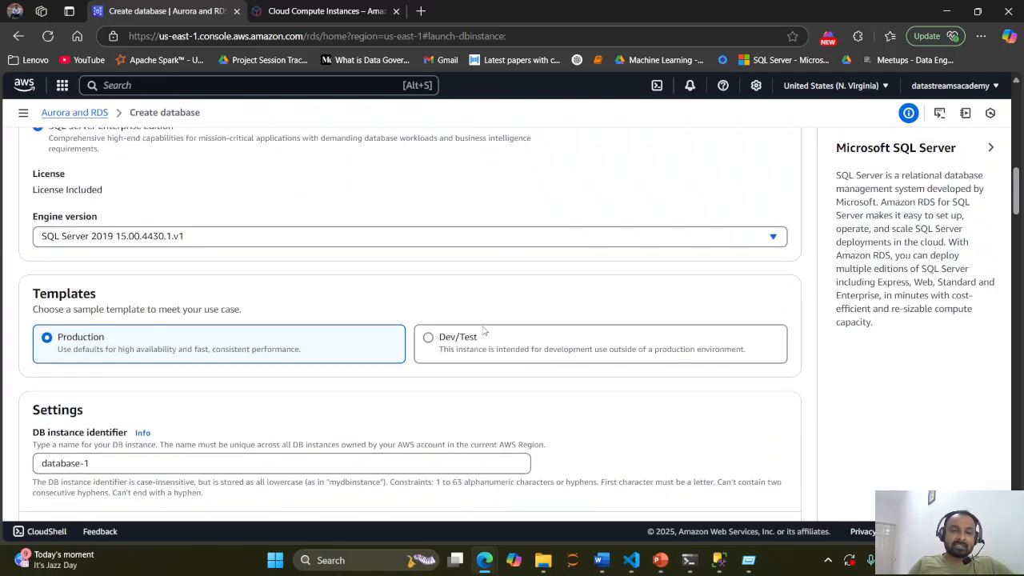
left_click(774, 238)
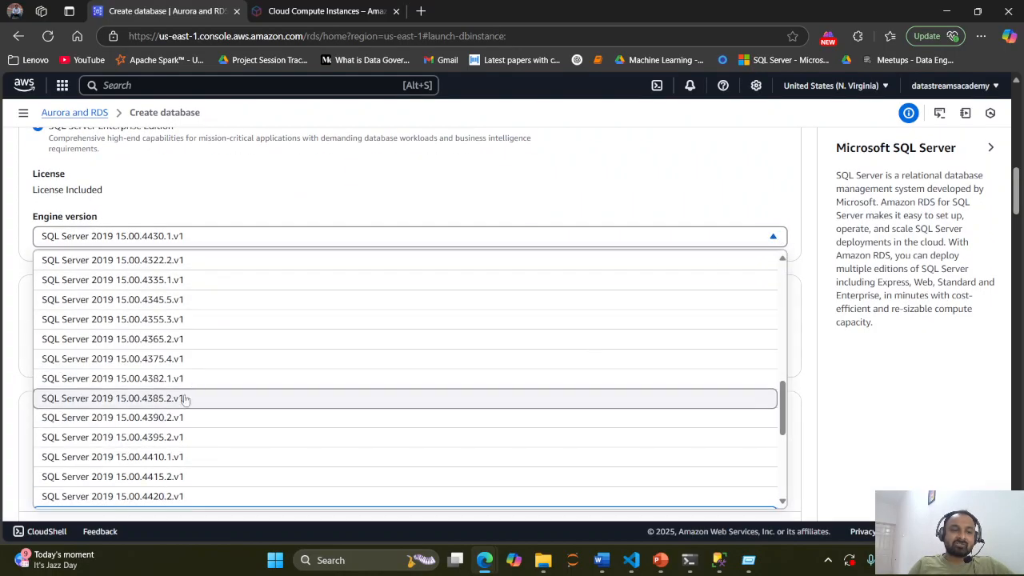
scroll(189, 320, "down", 5)
scroll(189, 320, "up", 10)
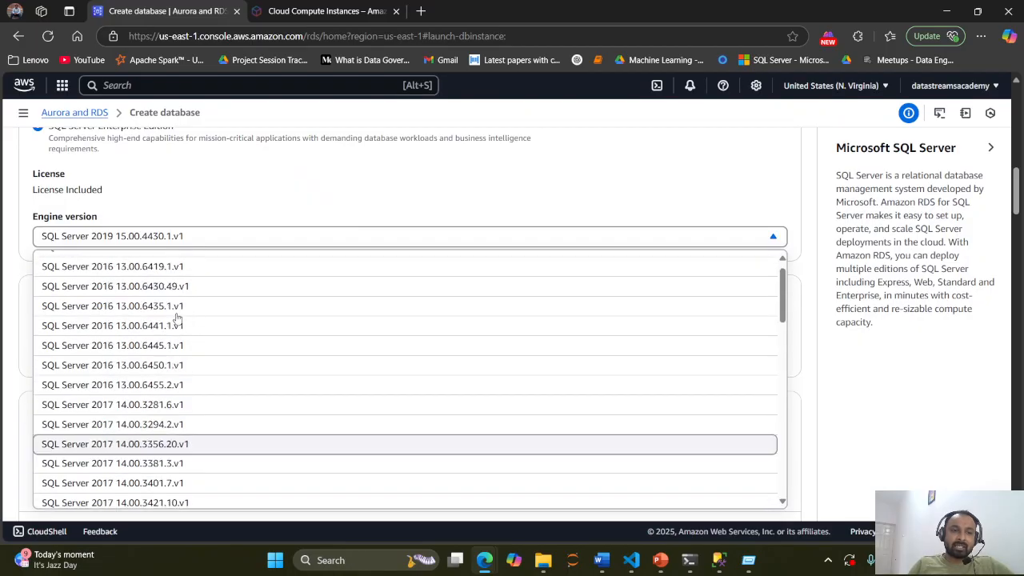
scroll(164, 336, "down", 3)
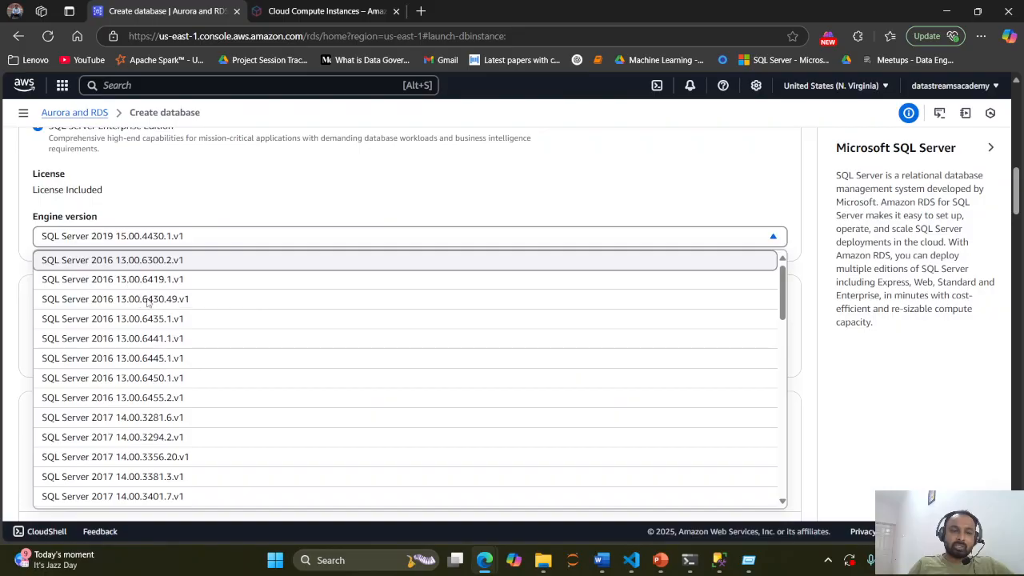
scroll(148, 344, "down", 10)
scroll(151, 397, "down", 3)
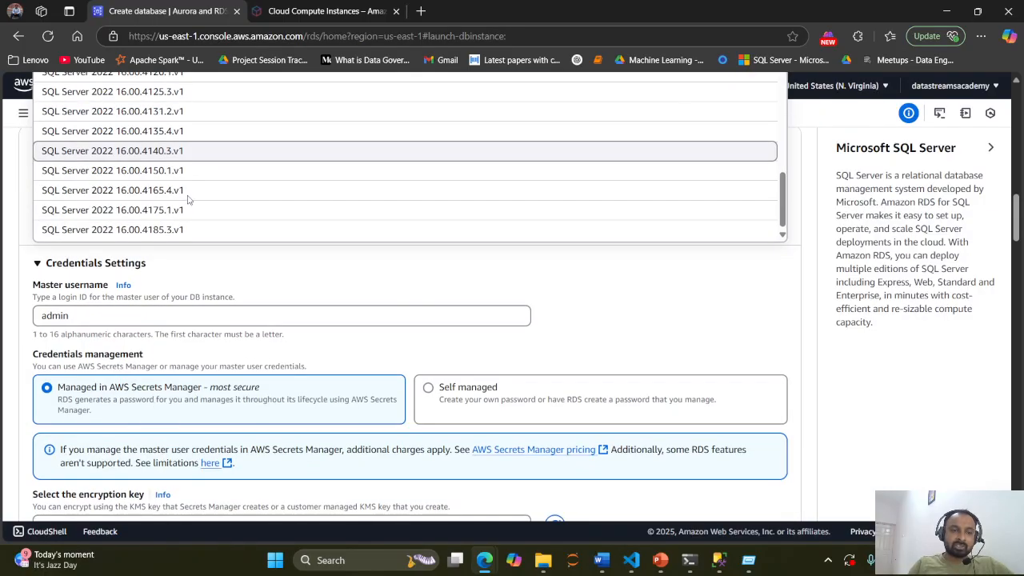
scroll(205, 227, "up", 1)
scroll(205, 223, "up", 2)
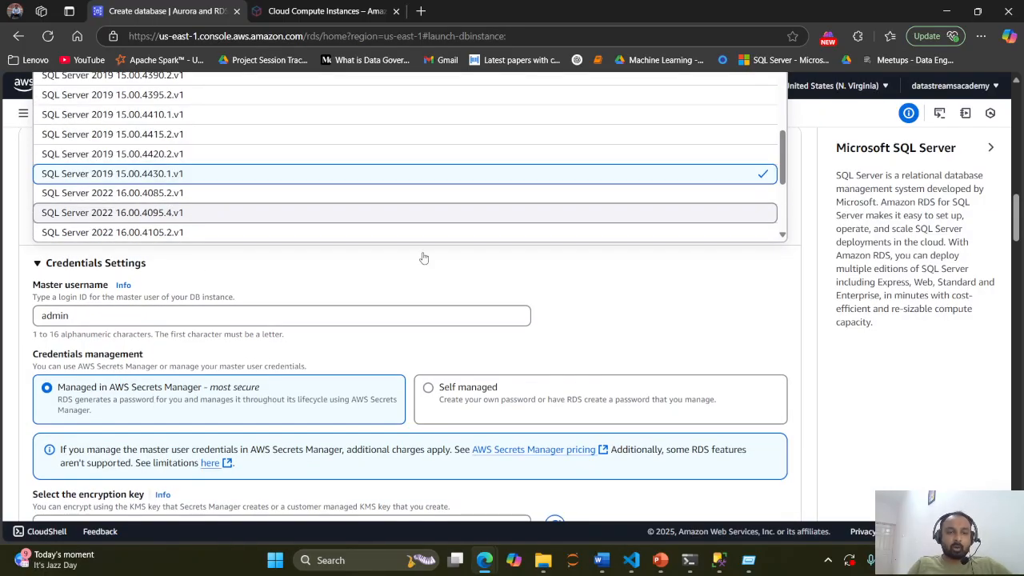
left_click(705, 283)
scroll(560, 288, "up", 5)
scroll(176, 320, "down", 1)
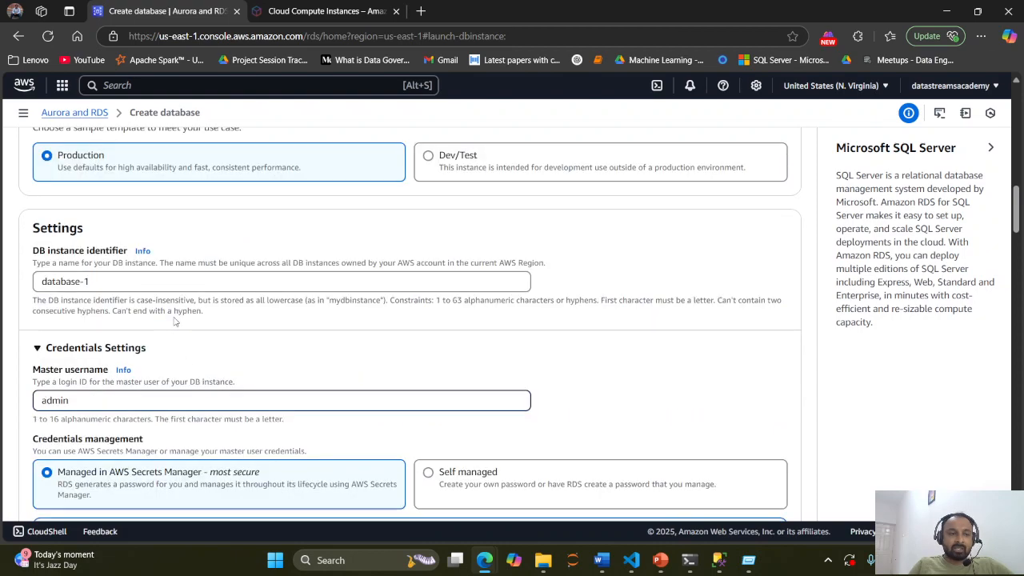
scroll(172, 316, "up", 3)
scroll(147, 258, "up", 1)
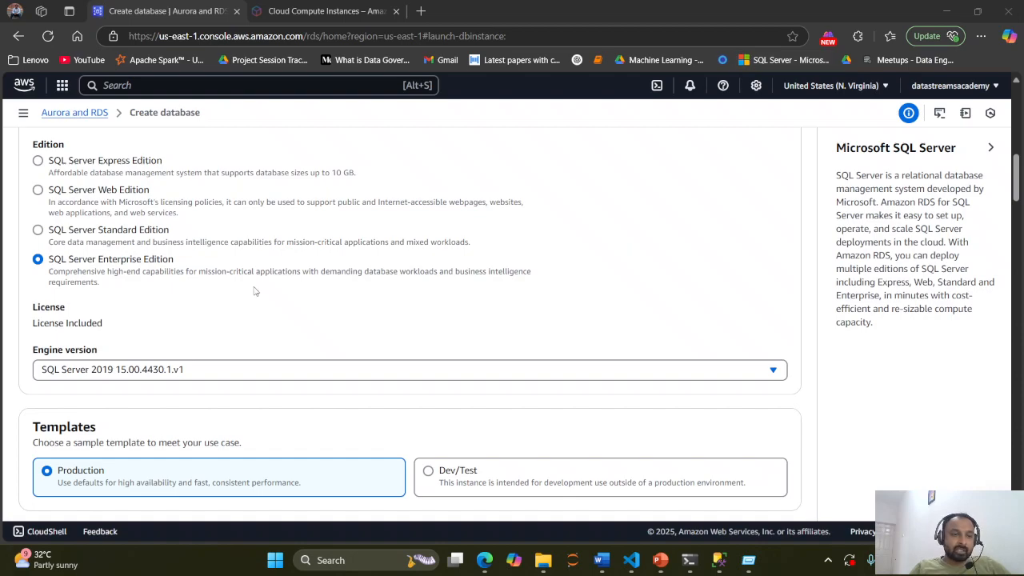
Step: Compare the Production and Dev/Test template descriptions, trying Dev/Test and returning to Production
scroll(216, 294, "down", 2)
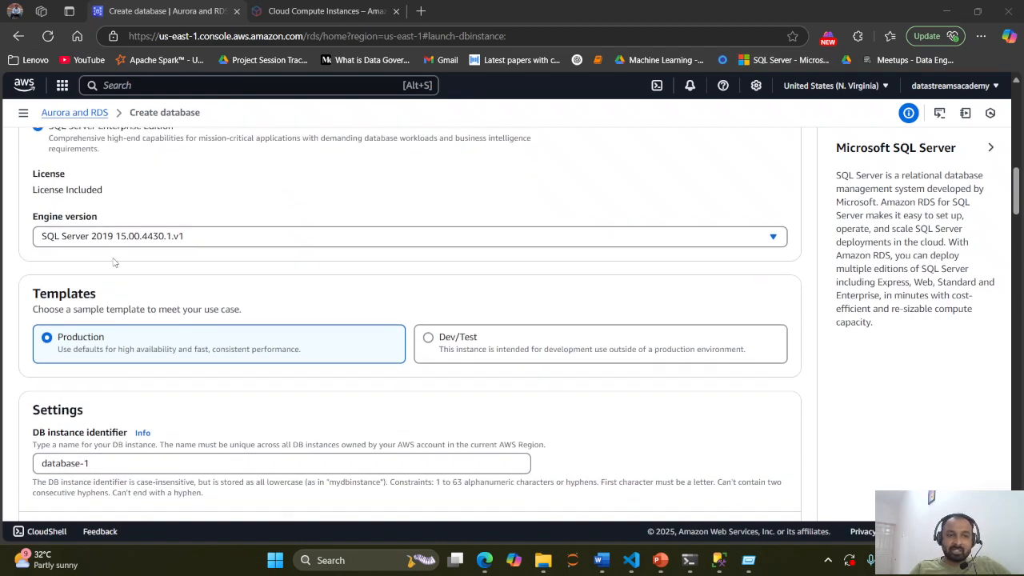
scroll(252, 295, "down", 1)
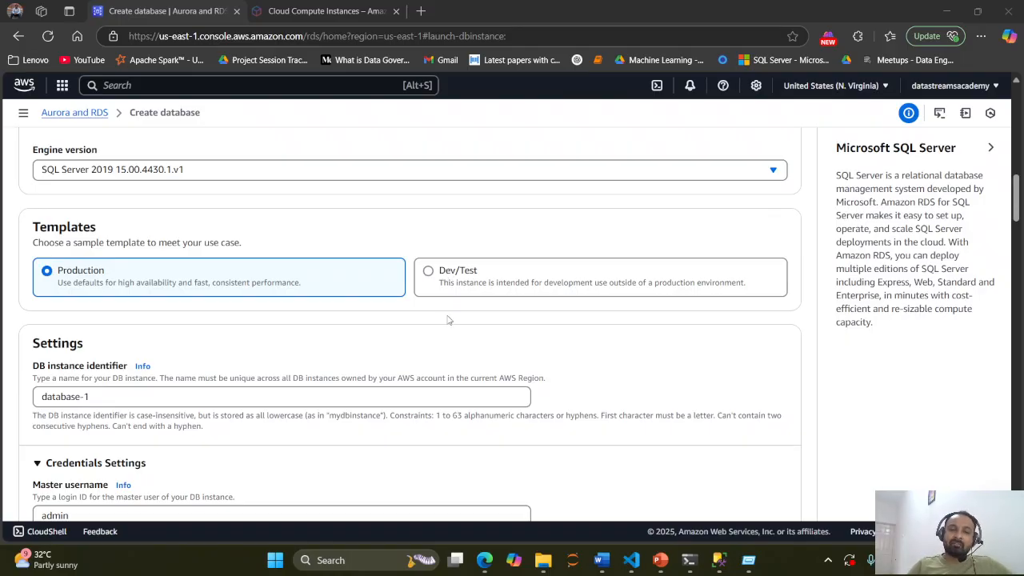
scroll(472, 286, "down", 1)
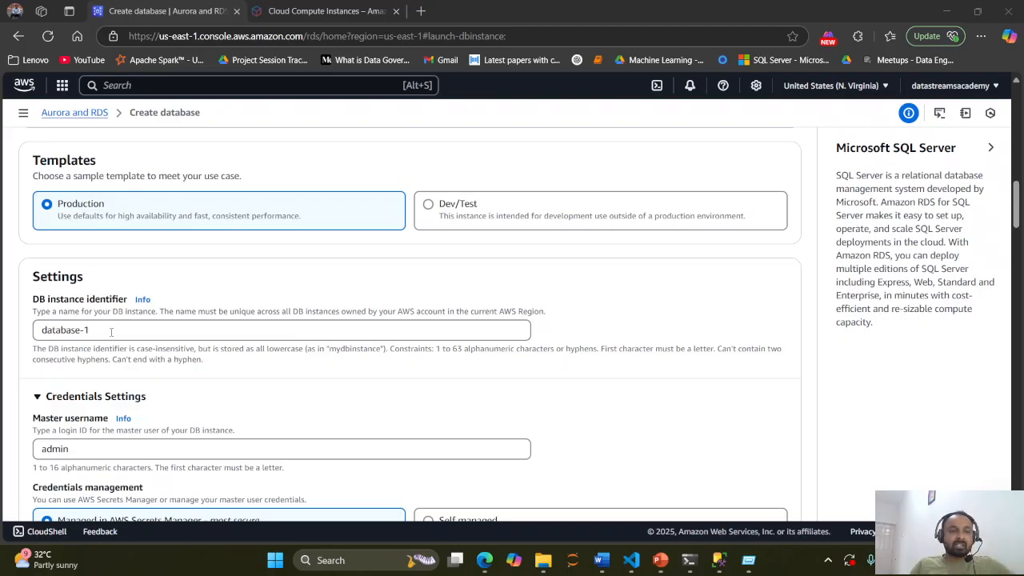
left_click_drag(58, 223, 316, 227)
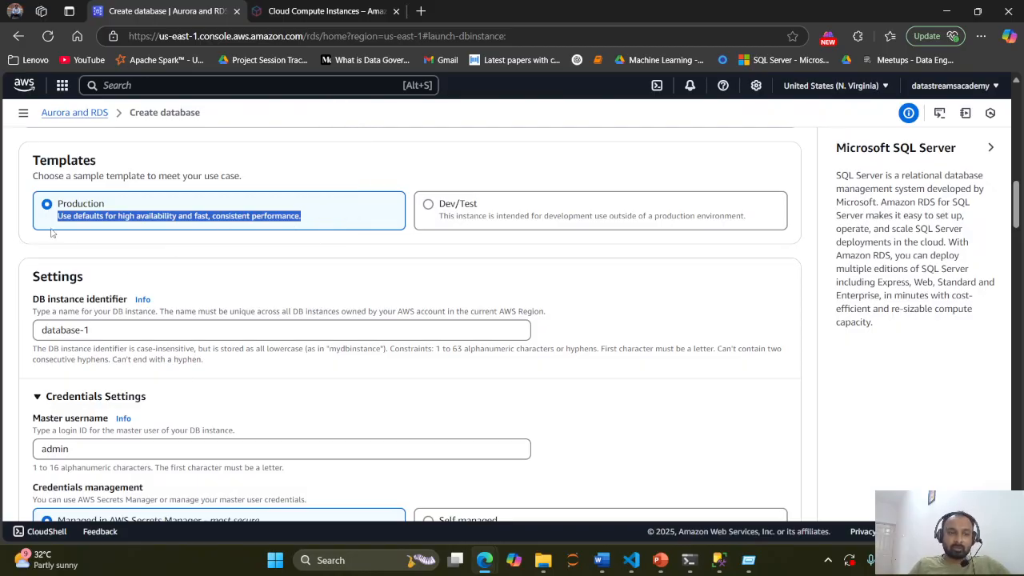
left_click_drag(439, 216, 659, 218)
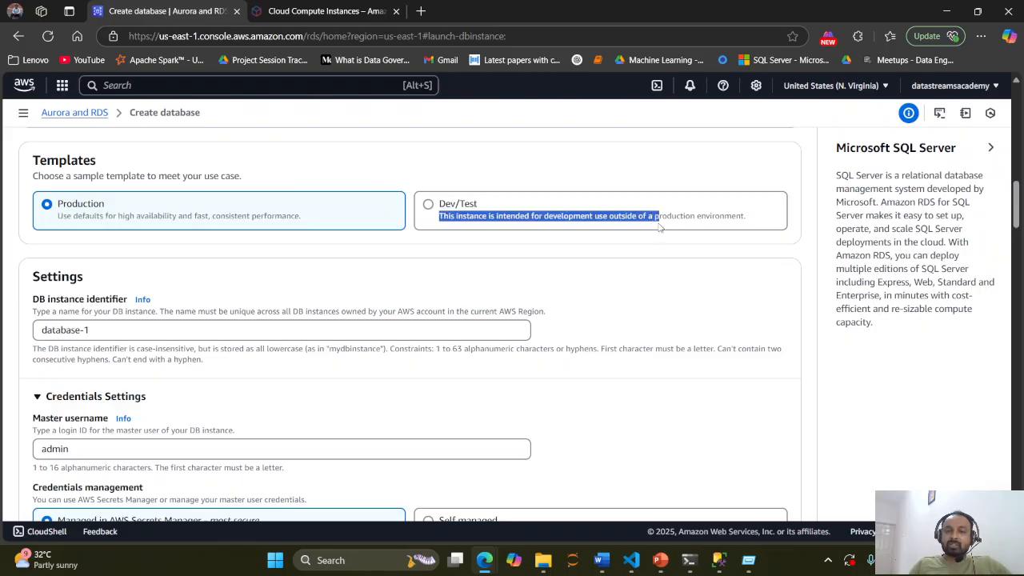
left_click(609, 193)
left_click(189, 286)
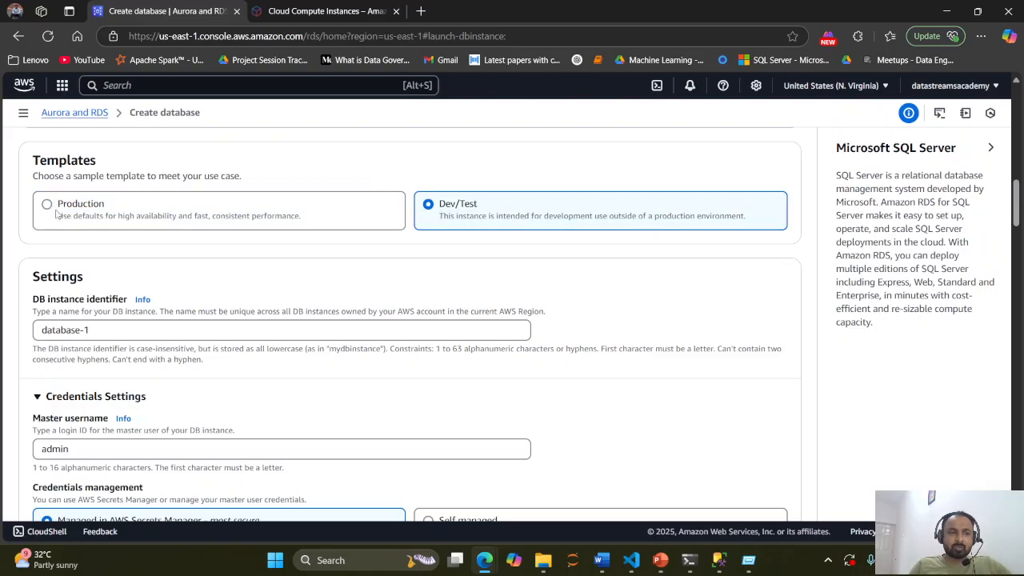
left_click(328, 221)
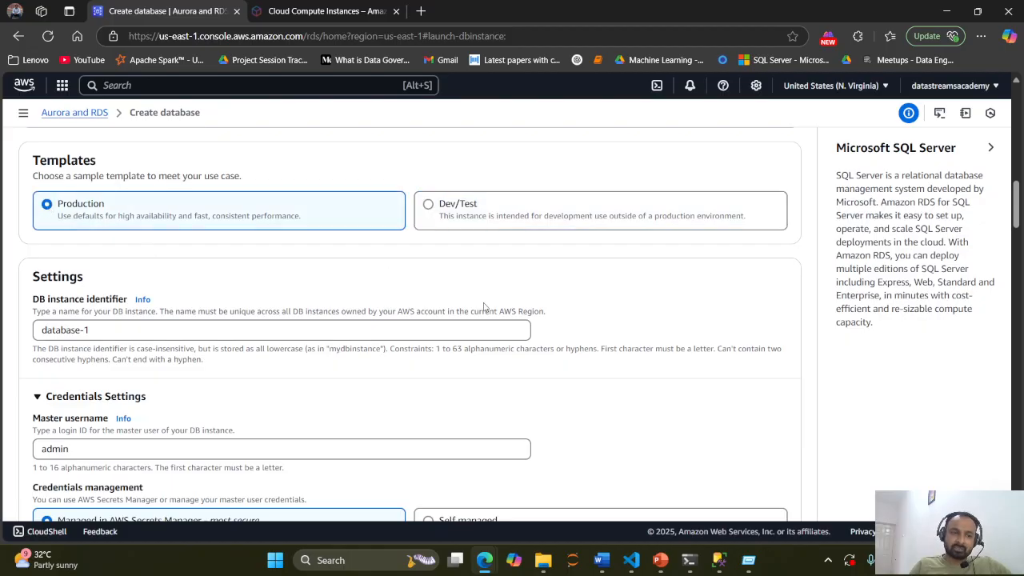
Step: Set the DB instance identifier to dsadatabase and check it against the identifier's naming constraints
scroll(481, 285, "down", 2)
scroll(118, 288, "up", 1)
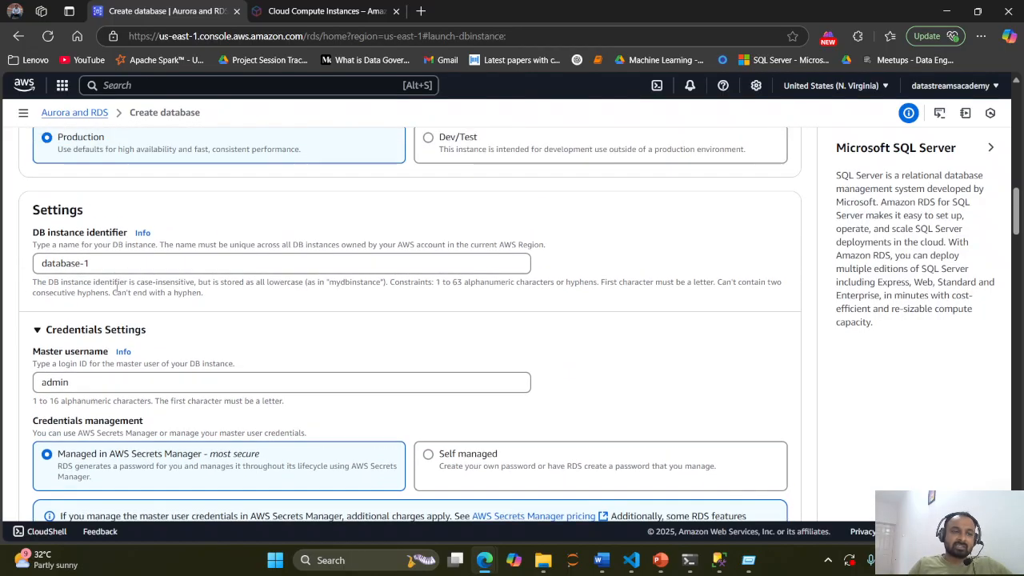
left_click_drag(119, 263, 2, 281)
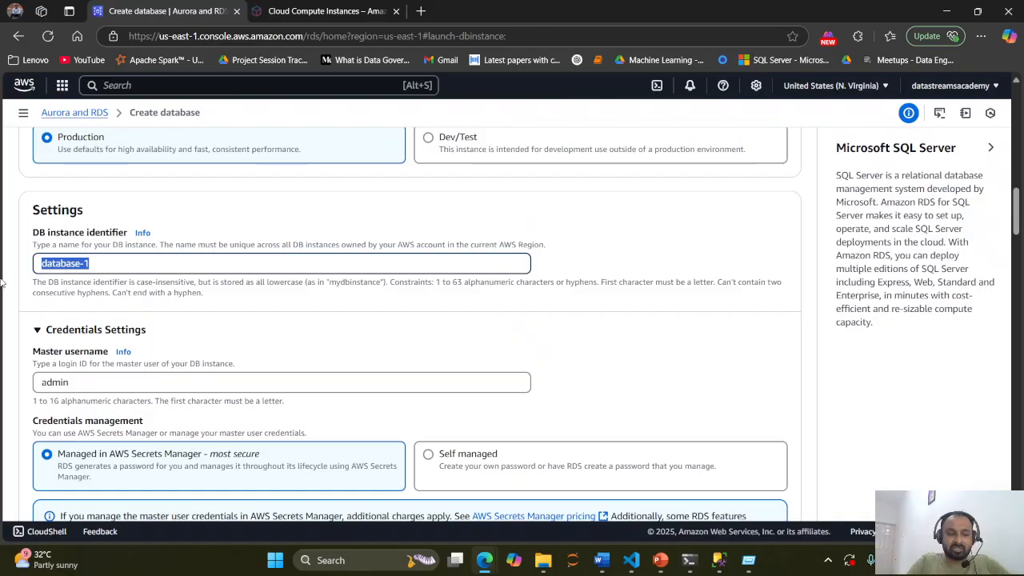
type("dsa")
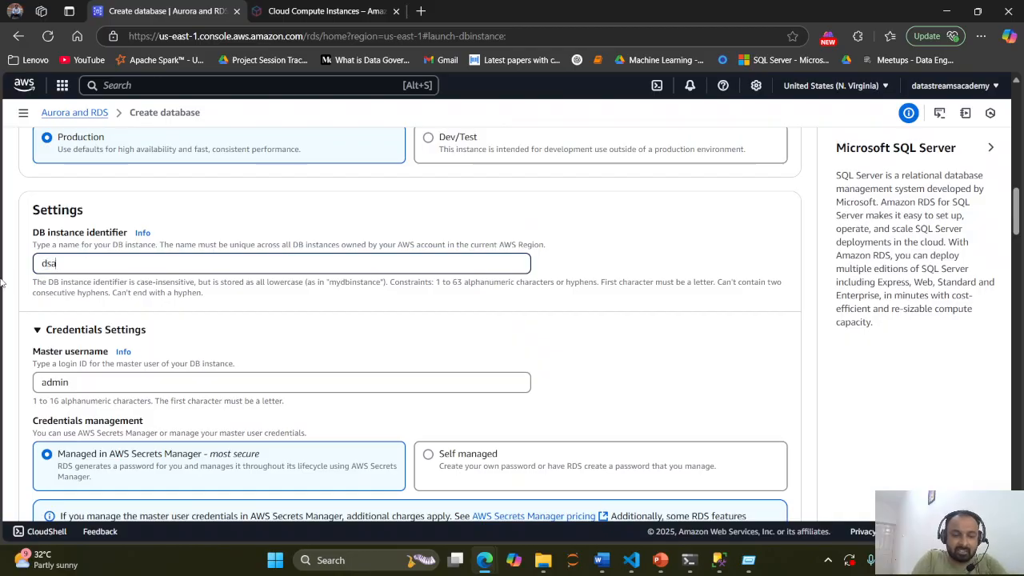
type("database")
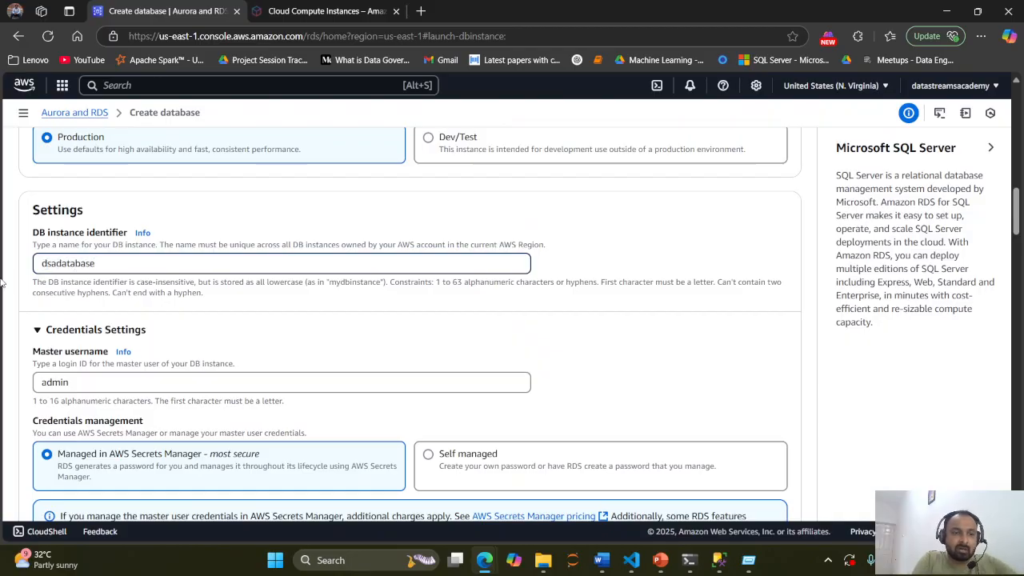
left_click(444, 297)
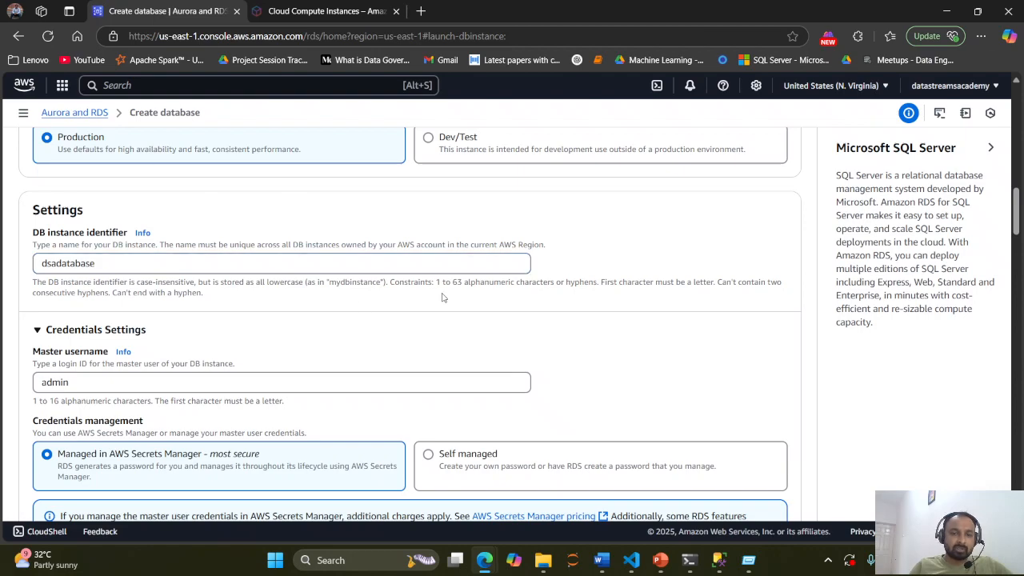
scroll(445, 297, "down", 1)
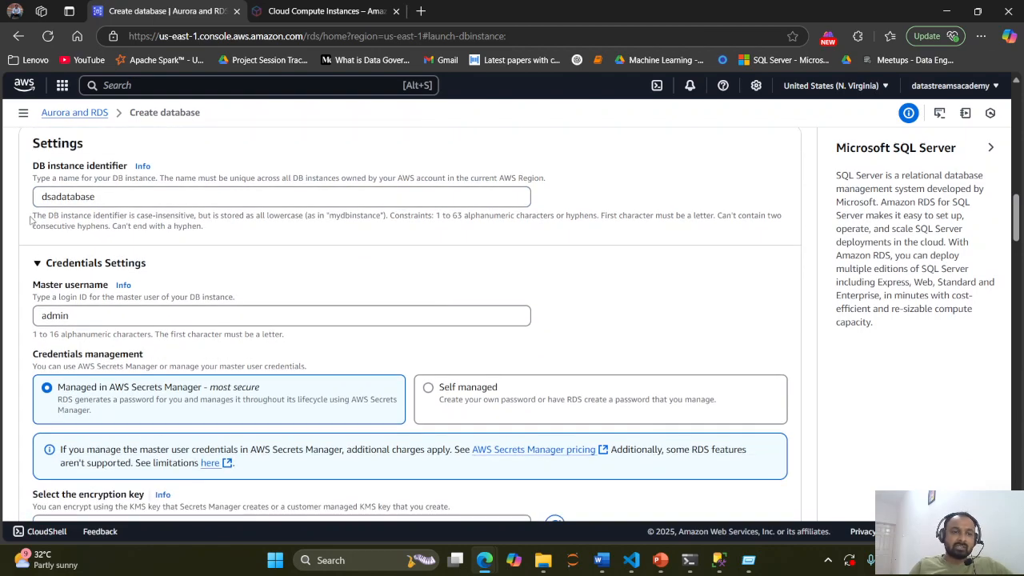
left_click_drag(31, 221, 261, 240)
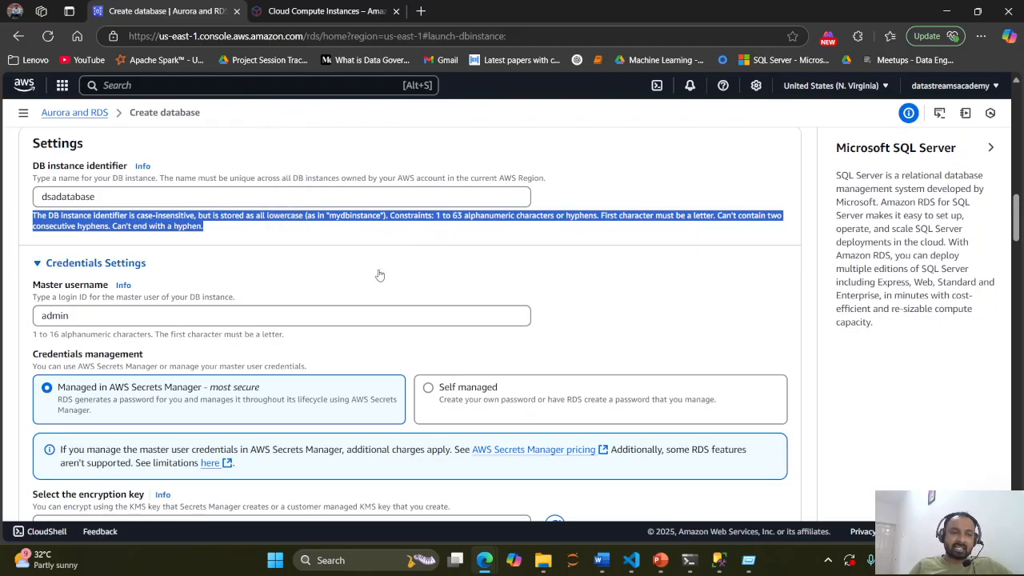
left_click(328, 253)
Step: Try self-managed credentials for the admin master user and enter a master password
scroll(332, 264, "down", 1)
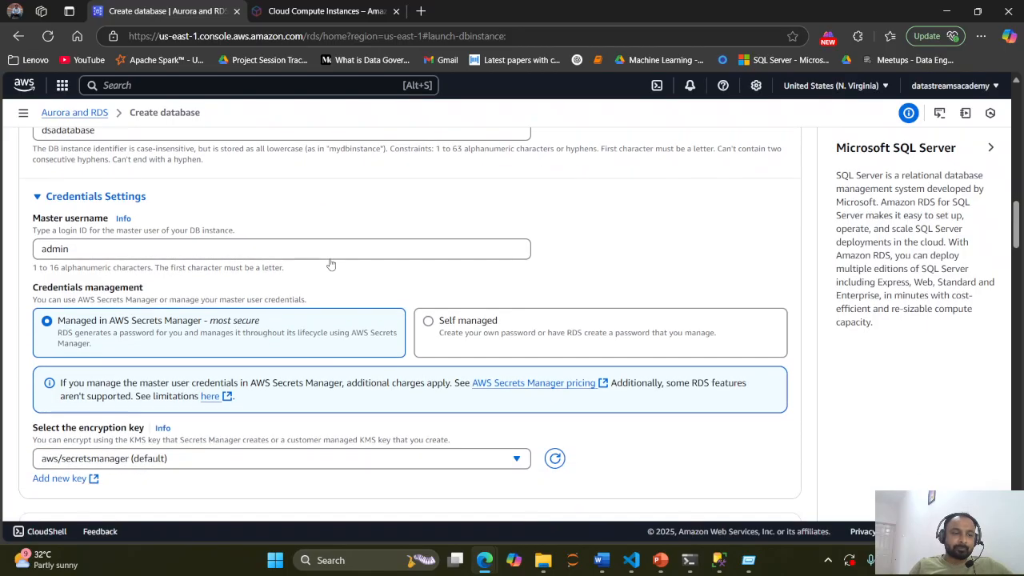
scroll(353, 262, "down", 1)
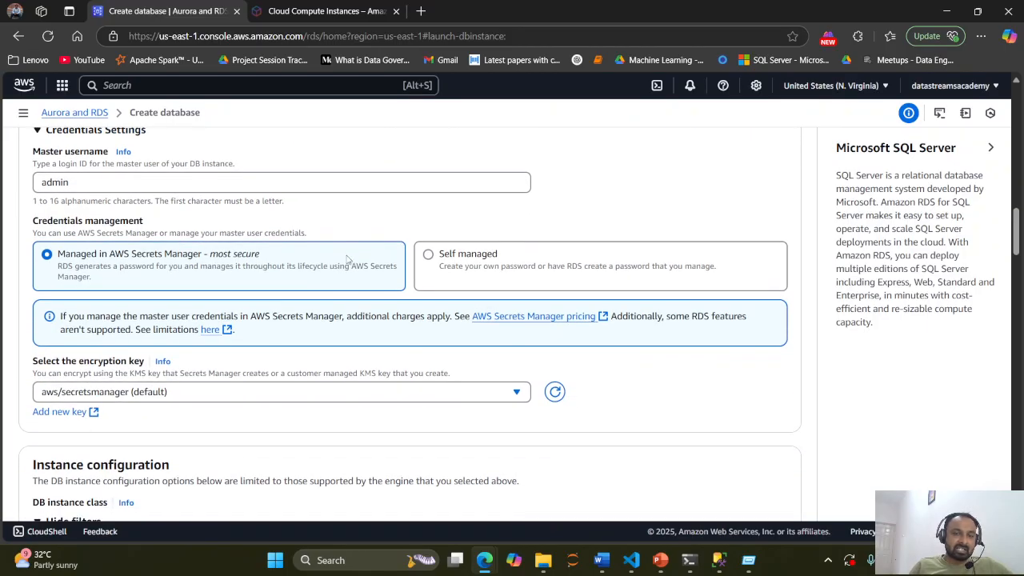
scroll(178, 281, "up", 1)
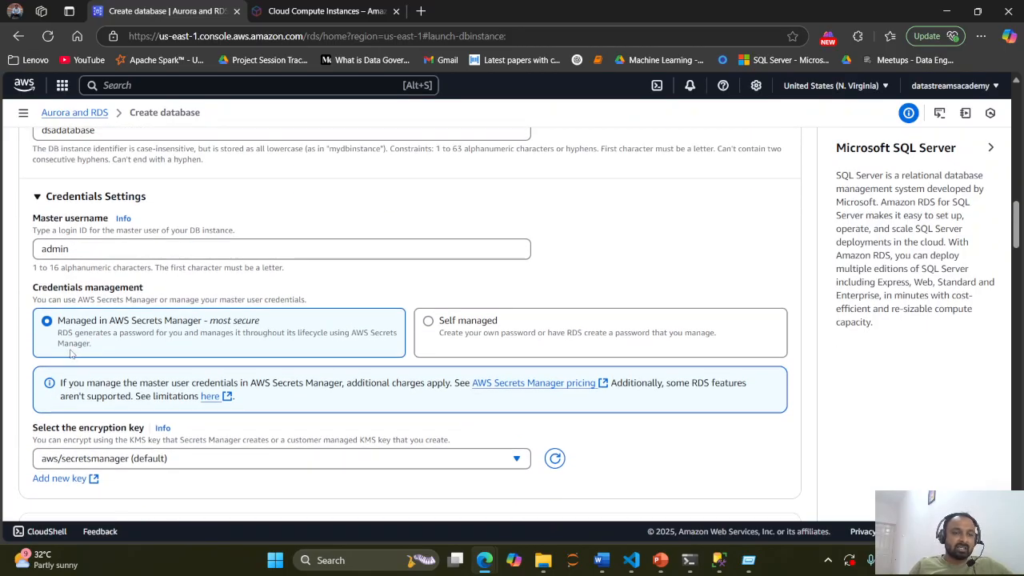
left_click(430, 323)
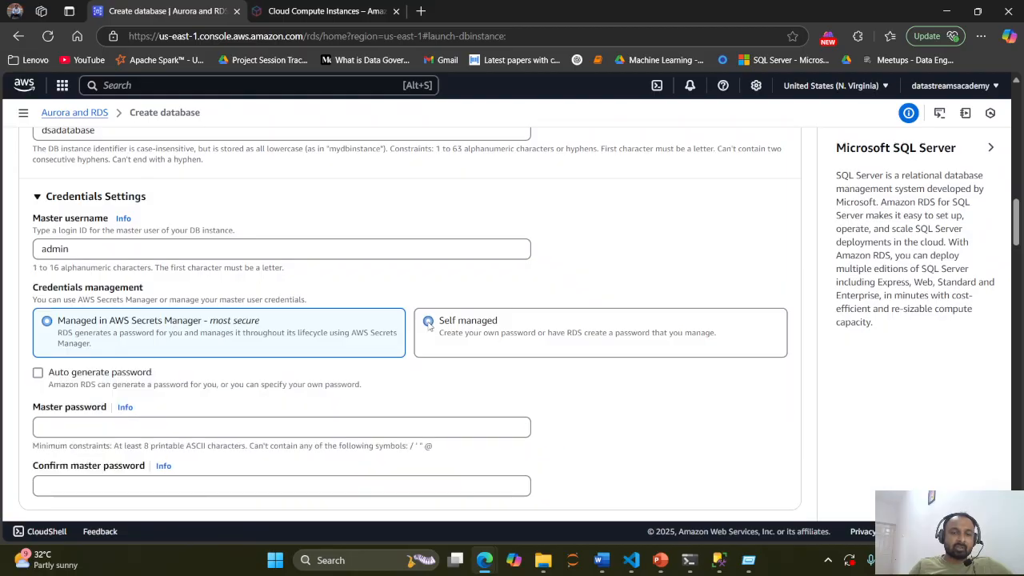
scroll(348, 358, "down", 2)
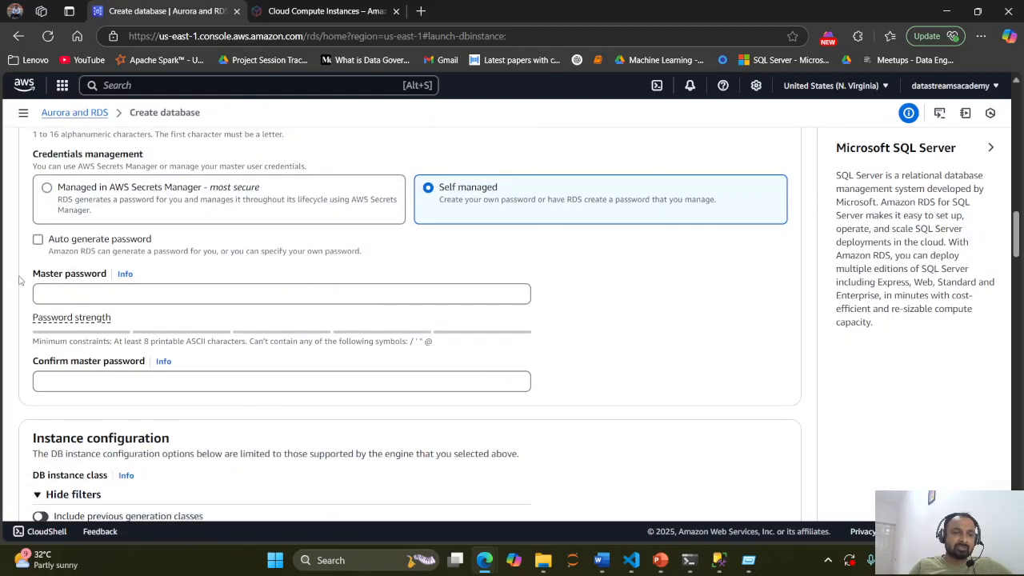
scroll(60, 252, "up", 2)
left_click(124, 425)
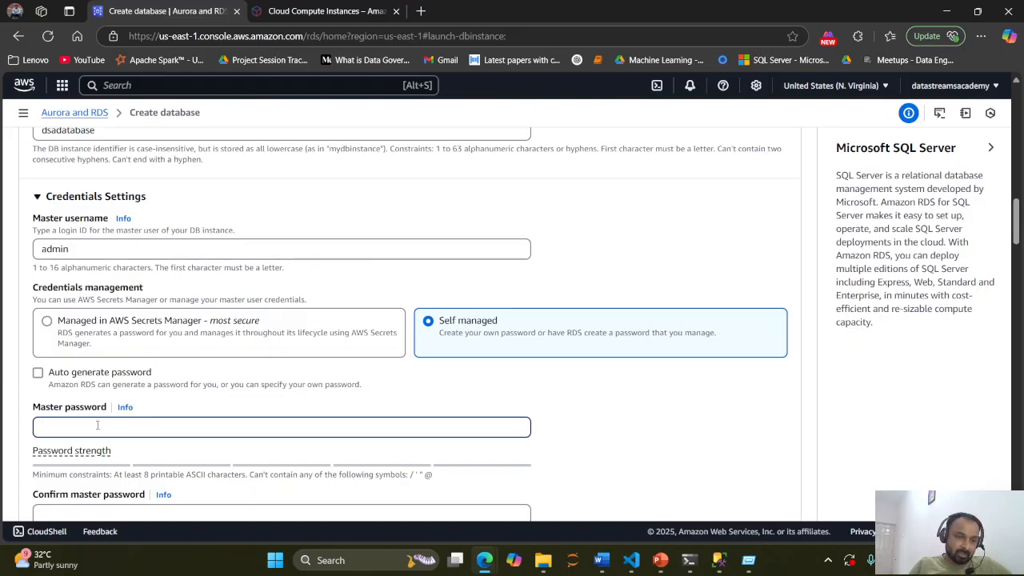
type("***")
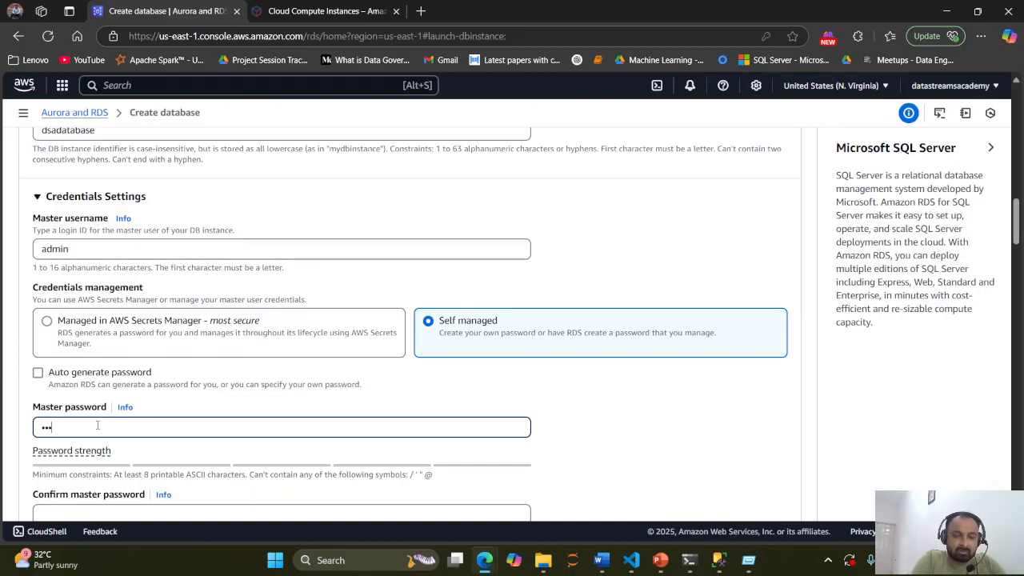
key("BackSpace")
key("BackSpace")
key("BackSpace")
type("*****")
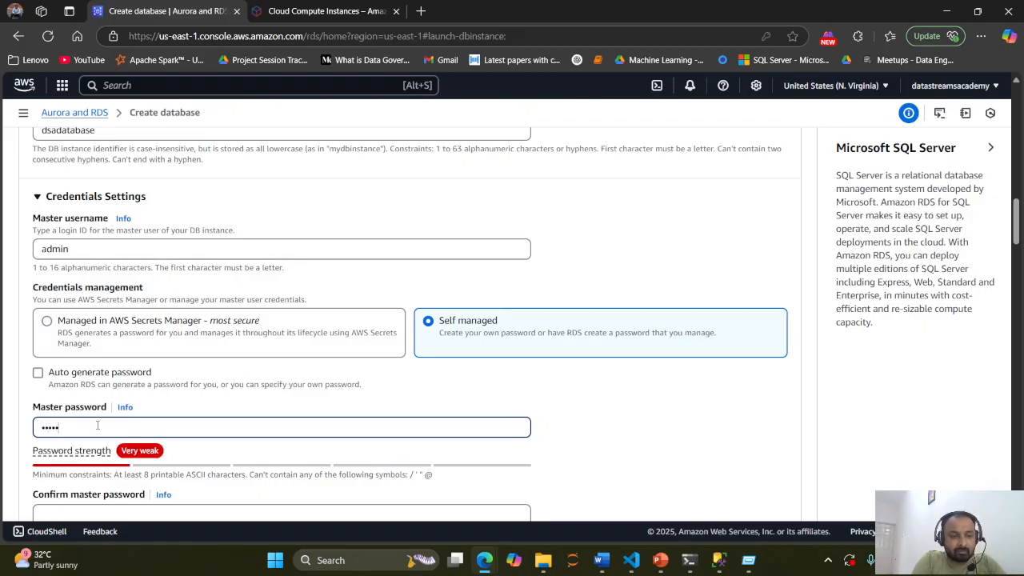
type("****")
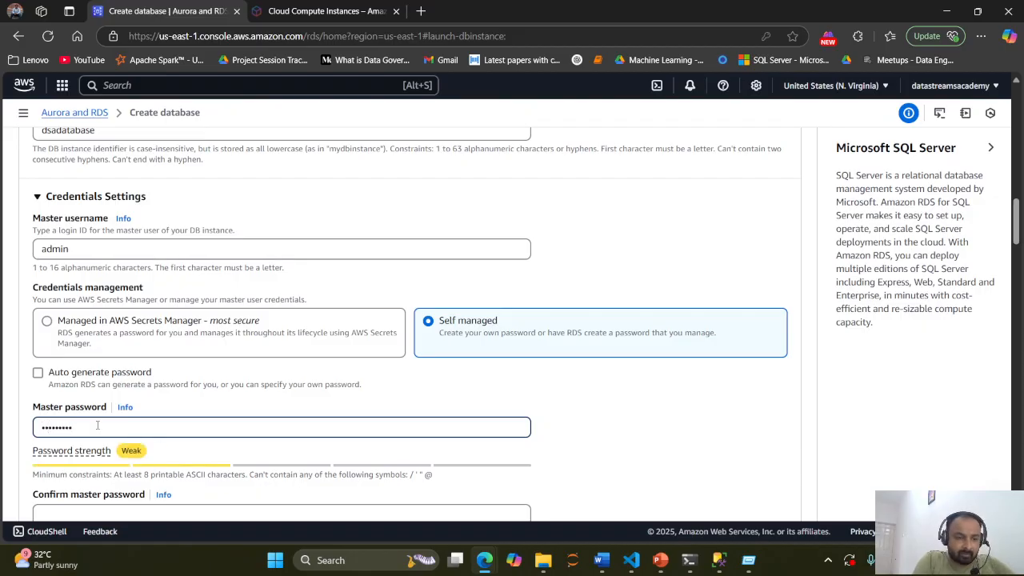
Step: Clear the master password and set credentials management back to Managed in AWS Secrets Manager
scroll(97, 425, "down", 2)
key("ctrl+a")
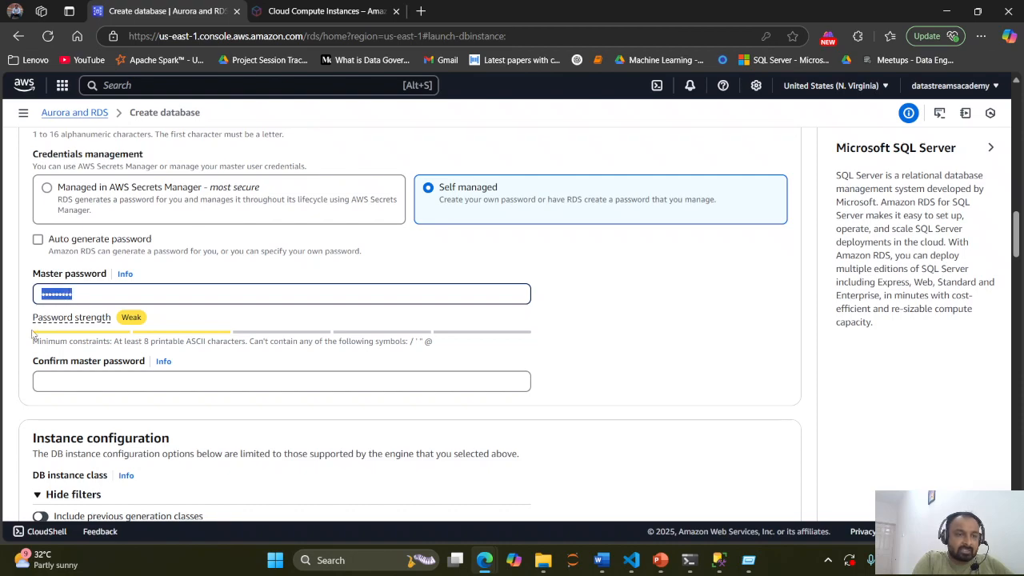
key("BackSpace")
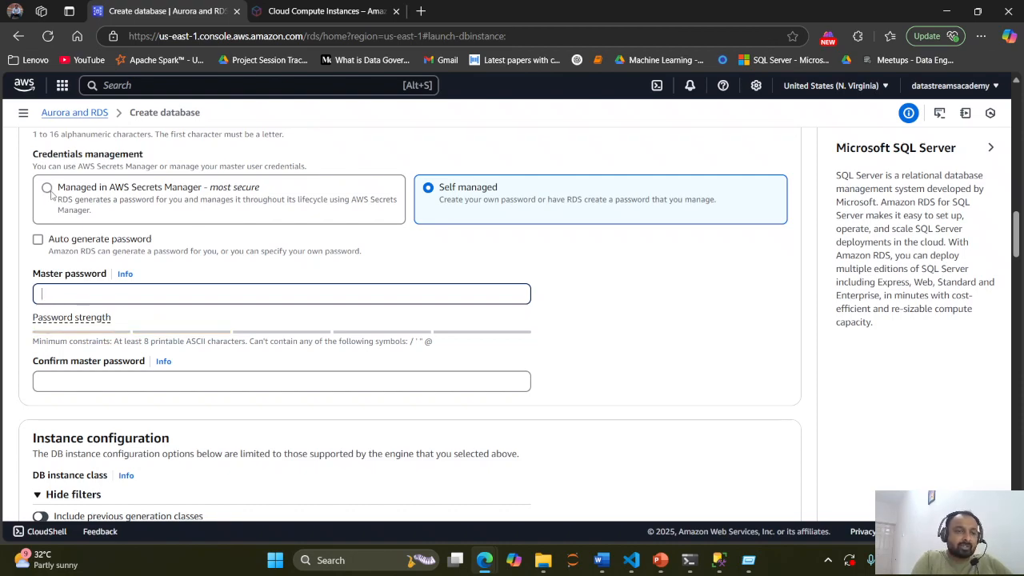
left_click(47, 188)
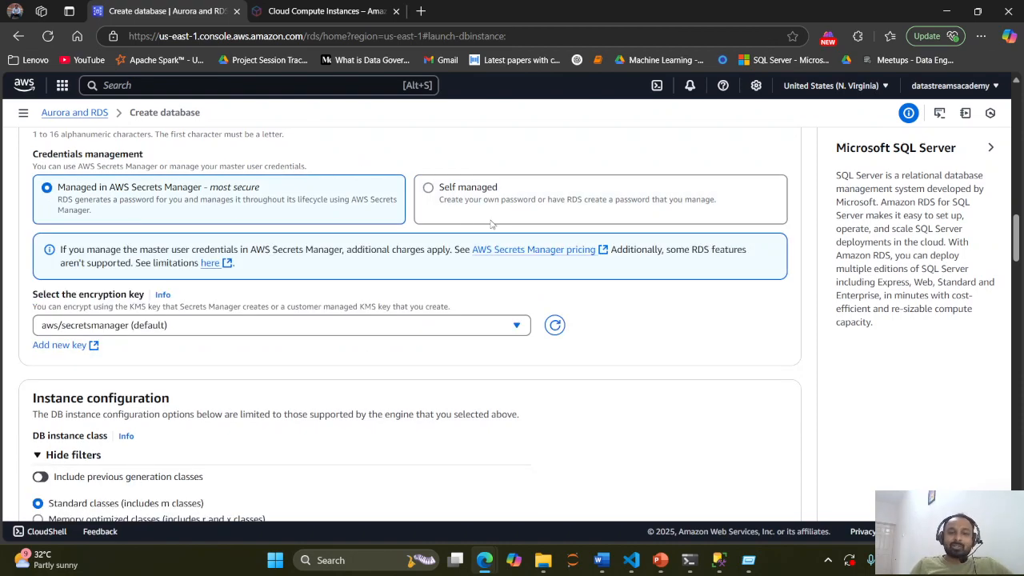
Step: Review the master username, the Secrets Manager encryption key and the DB instance class options
scroll(177, 231, "up", 1)
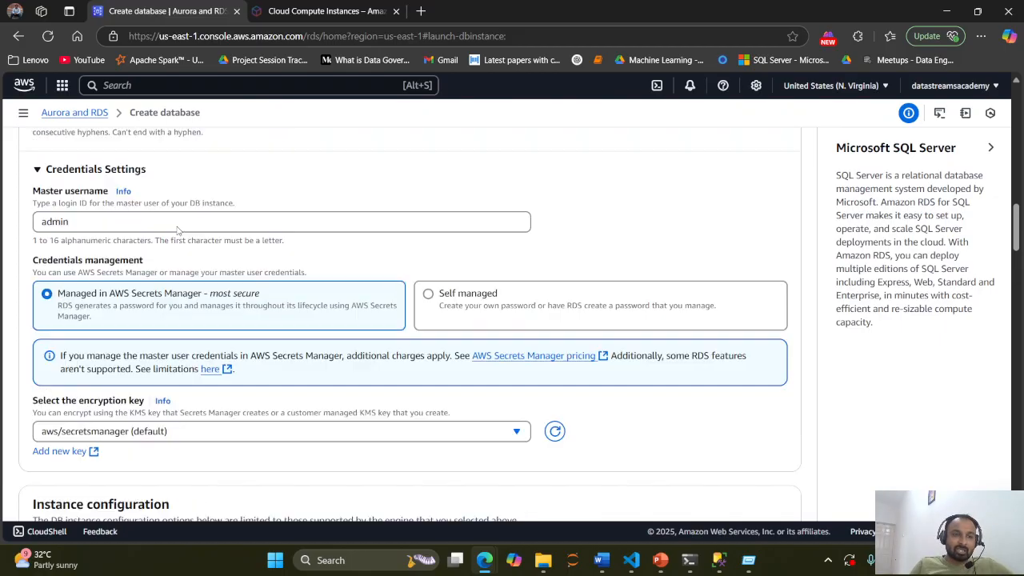
scroll(178, 231, "up", 1)
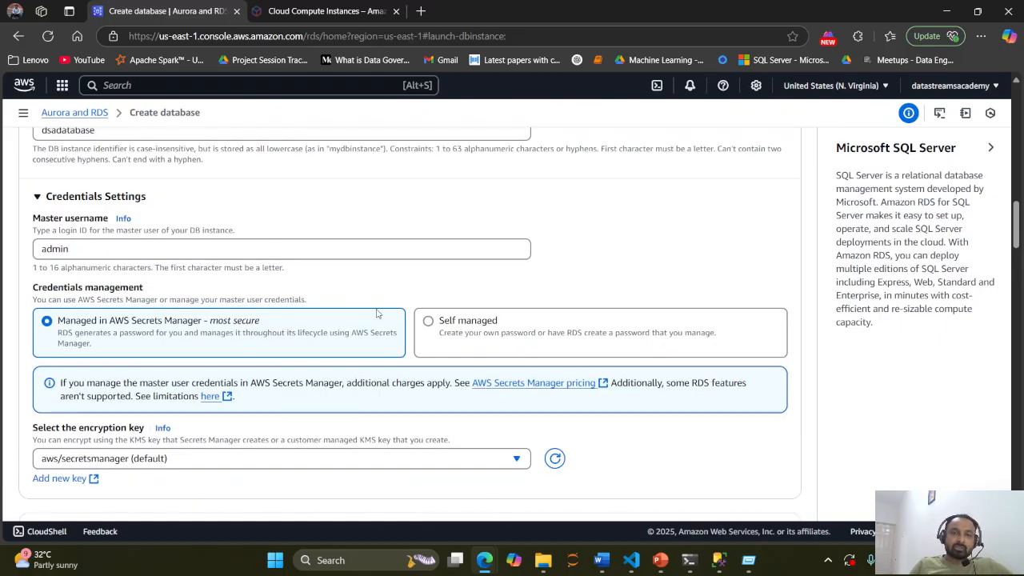
scroll(189, 321, "down", 1)
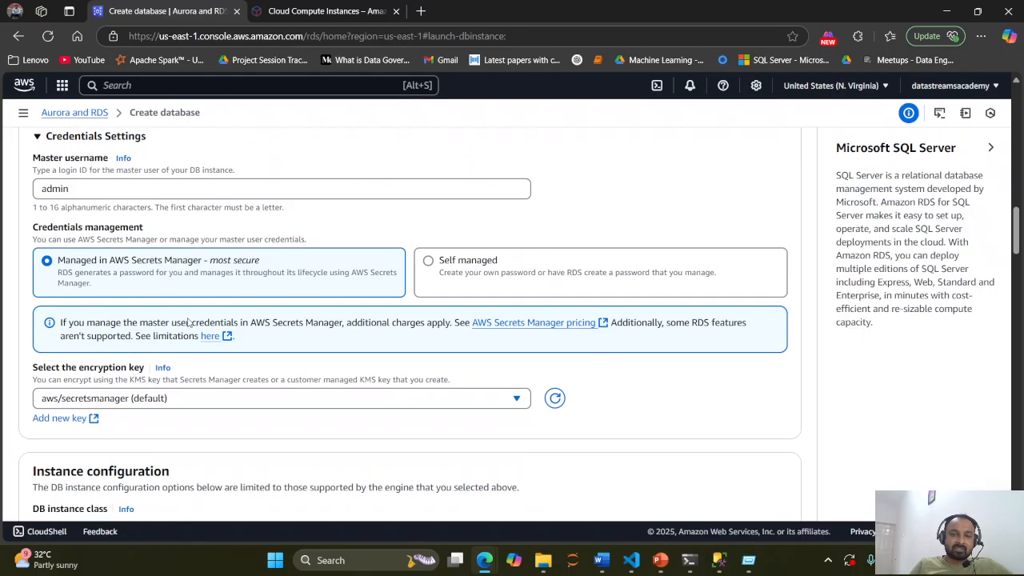
scroll(189, 322, "down", 1)
scroll(193, 324, "down", 1)
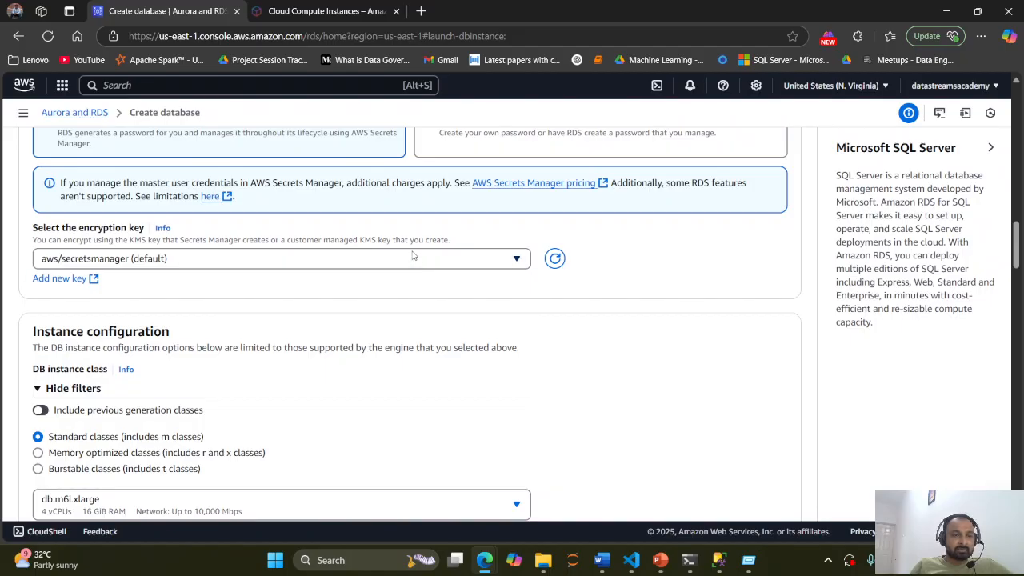
scroll(208, 279, "down", 1)
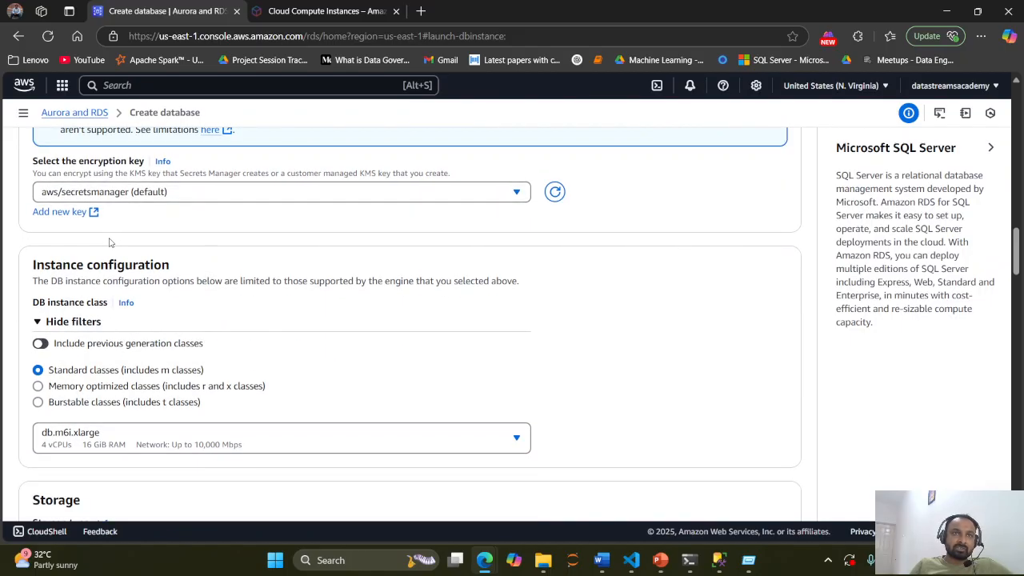
scroll(286, 260, "down", 1)
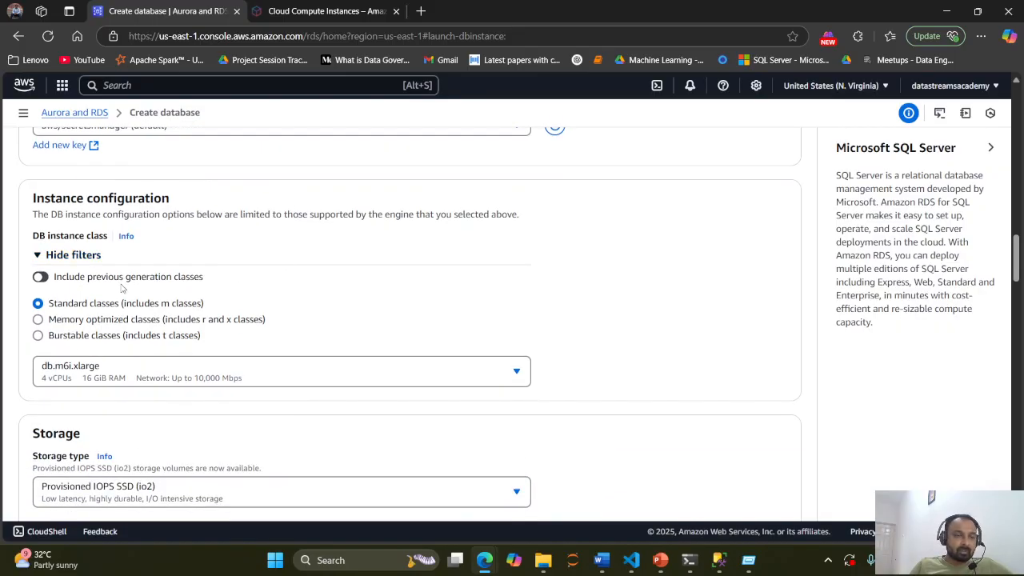
scroll(122, 289, "down", 1)
scroll(108, 208, "up", 1)
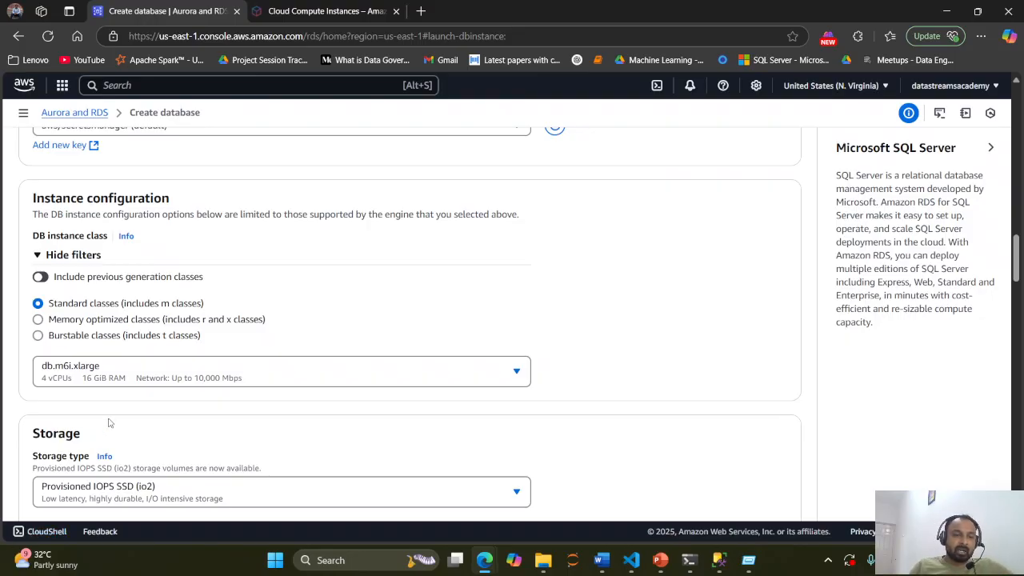
Step: Limit the DB instance class to Burstable classes and view the sizes on offer
left_click(37, 336)
left_click(166, 374)
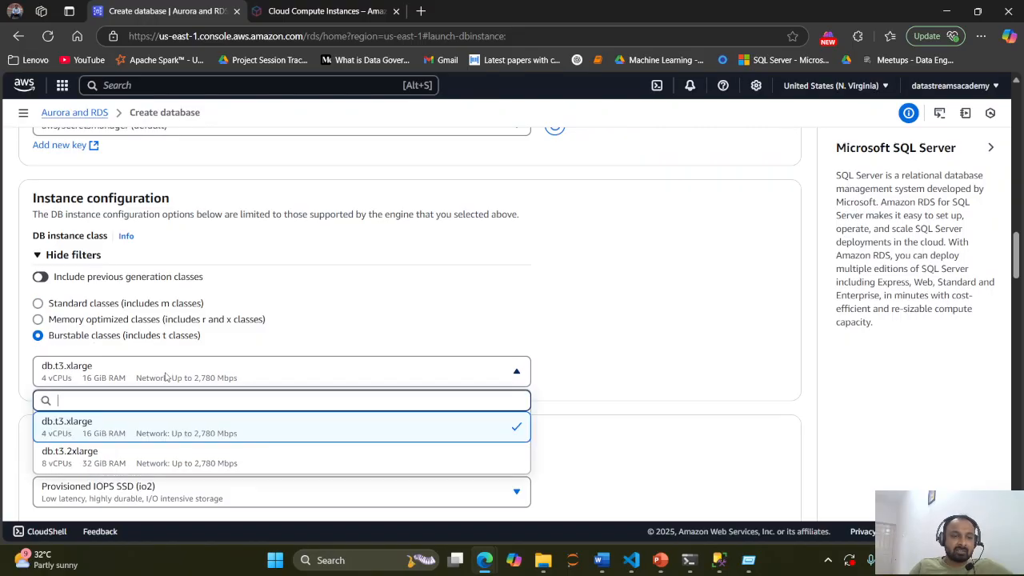
scroll(163, 438, "down", 1)
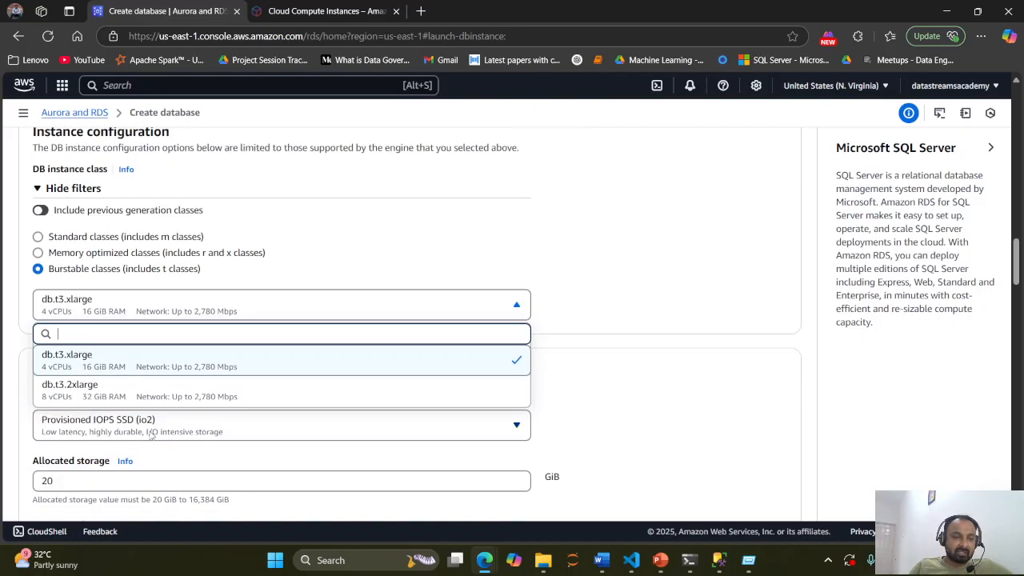
scroll(194, 395, "down", 1)
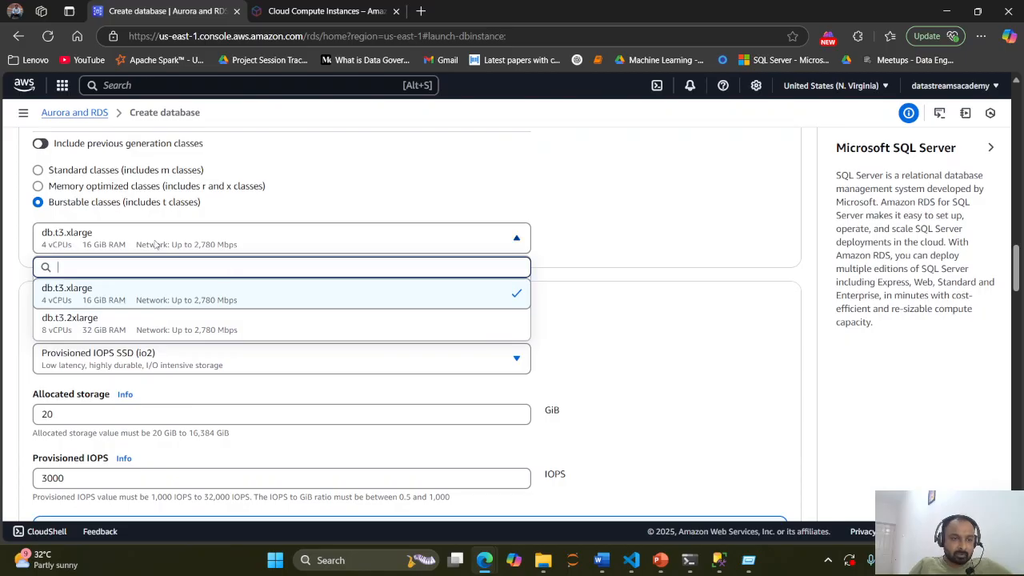
Step: Search the burstable instance classes for t2, clear the search and select db.t3.xlarge
left_click(136, 243)
left_click(136, 243)
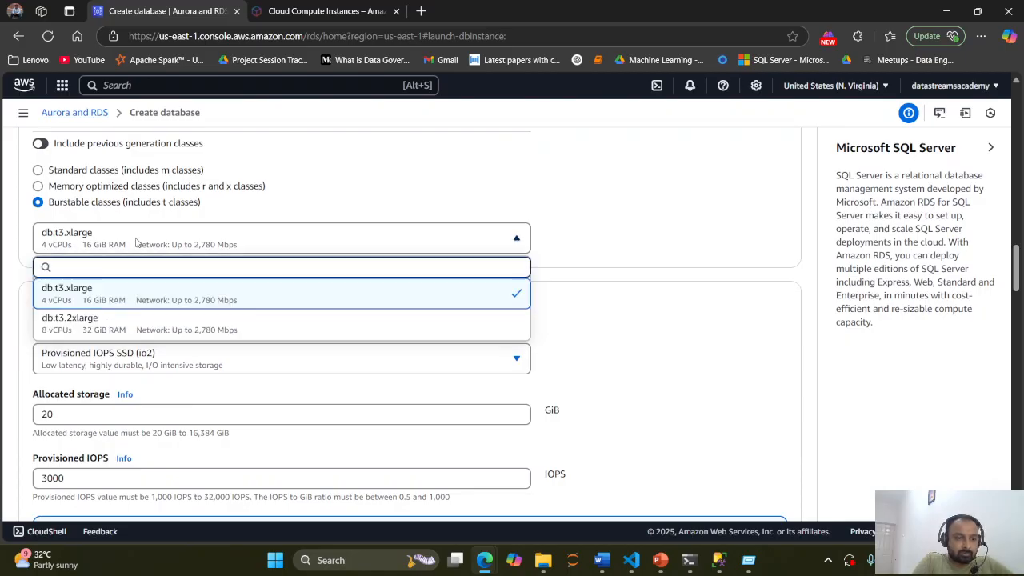
type("t2")
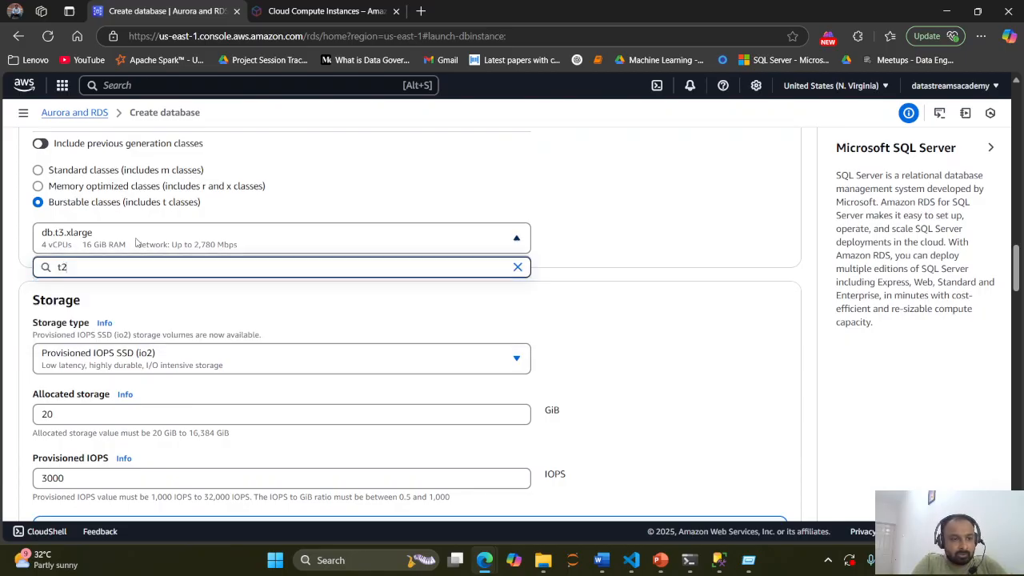
key("BackSpace")
key("BackSpace")
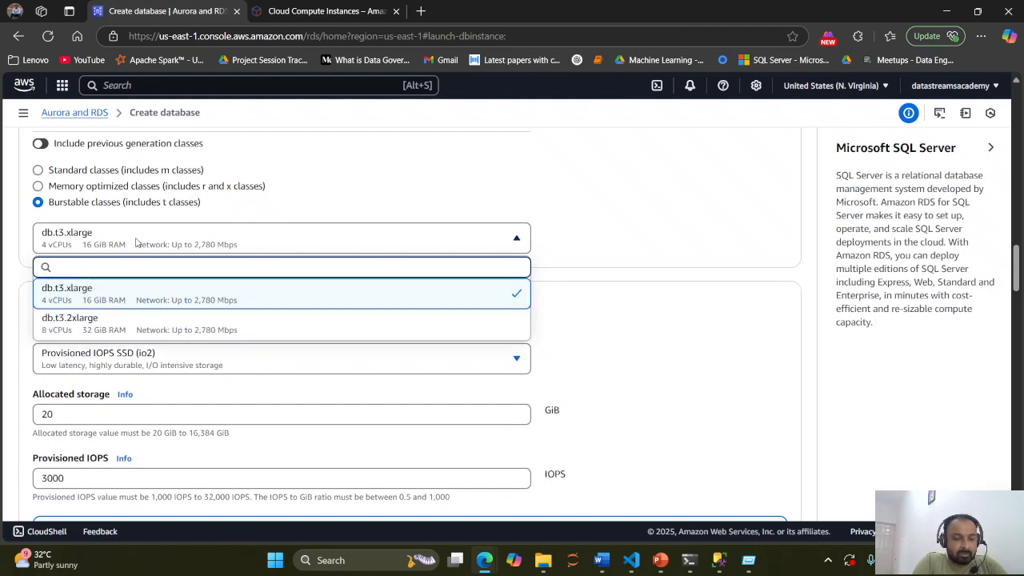
left_click(72, 297)
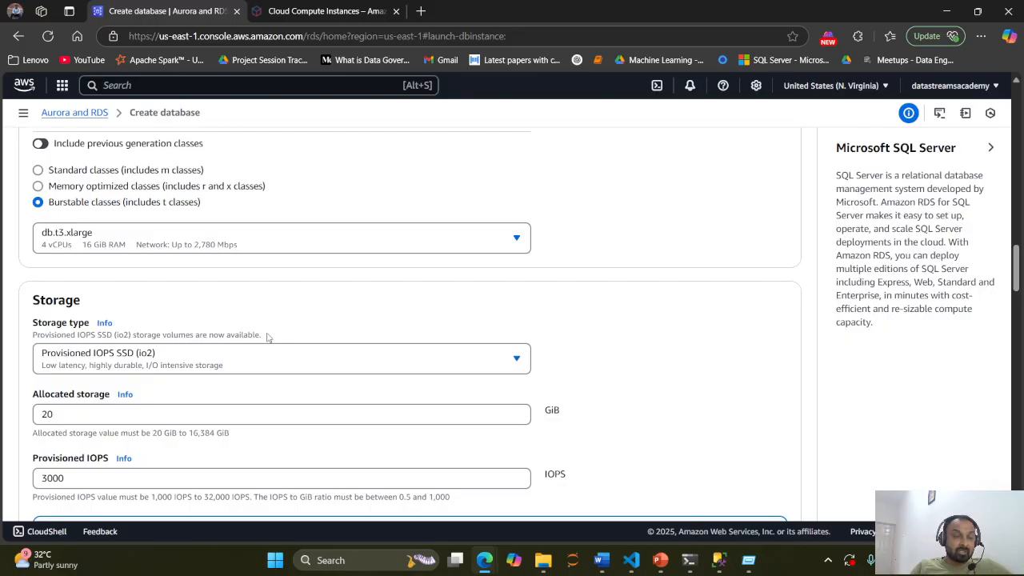
Step: Change the database edition to SQL Server Express Edition
scroll(268, 335, "up", 9)
scroll(268, 335, "up", 5)
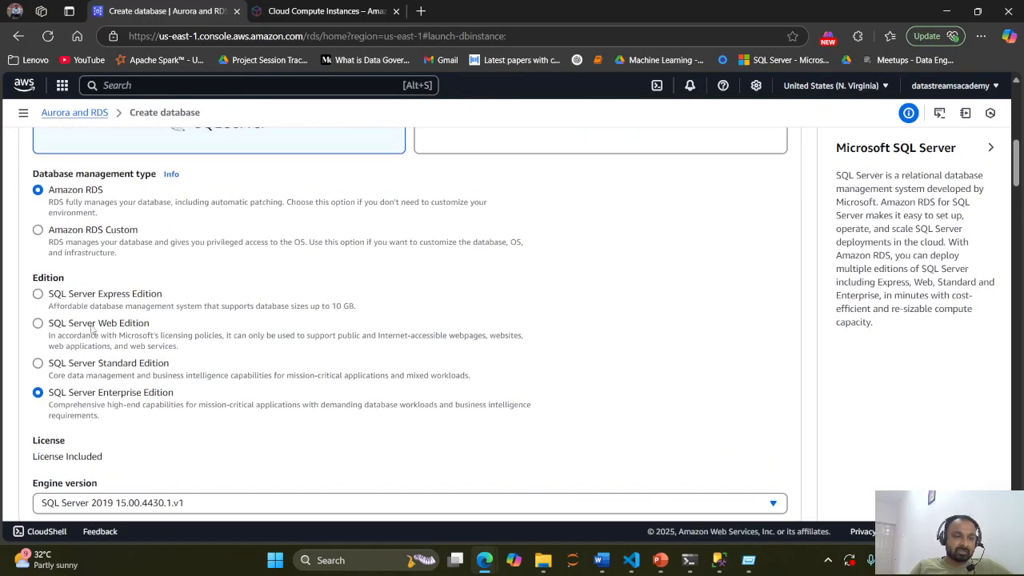
left_click(48, 307)
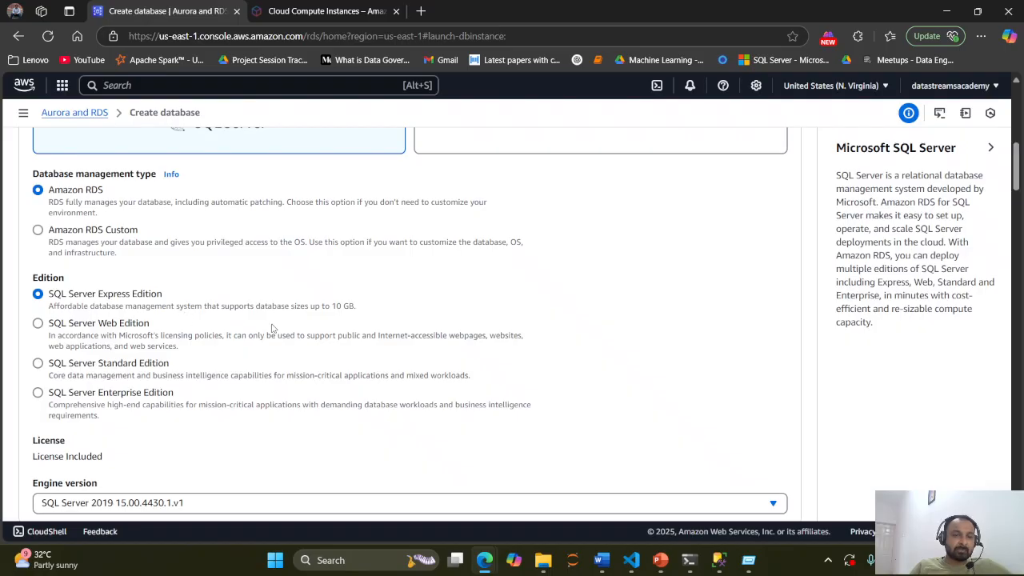
Step: Change the DB instance class to db.t3.micro in the instance configuration
scroll(264, 354, "down", 1)
scroll(262, 355, "down", 15)
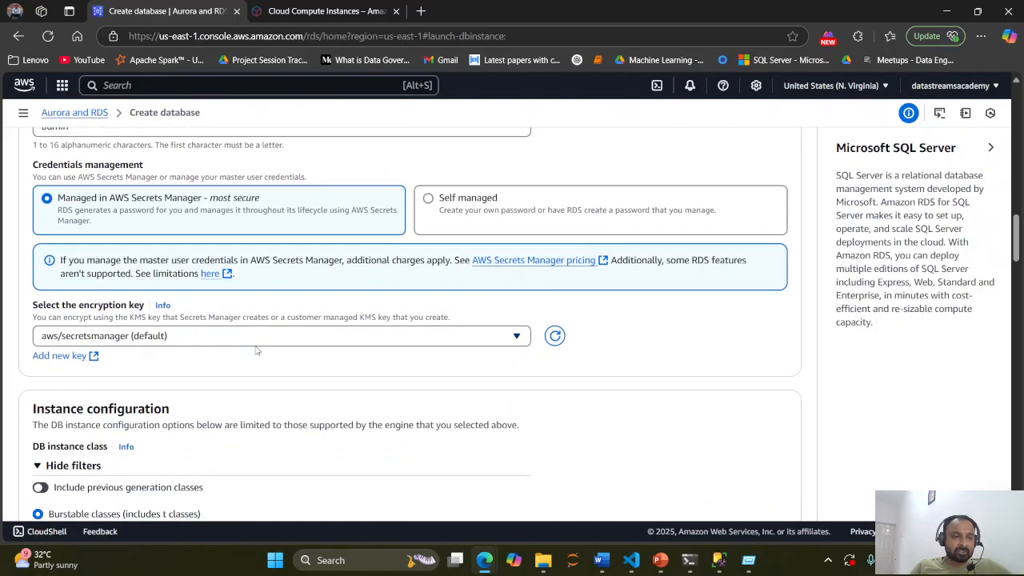
left_click(149, 279)
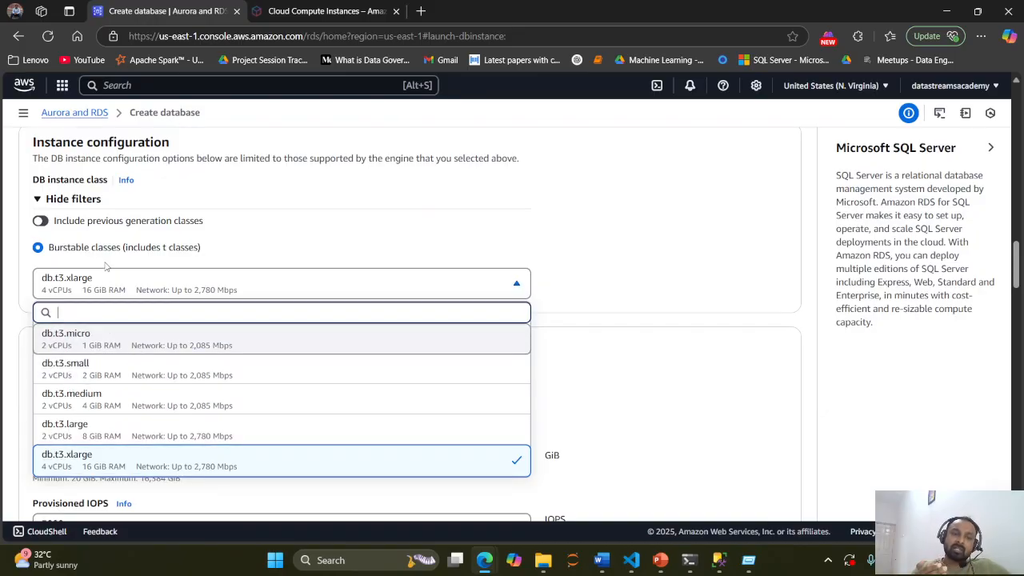
left_click(134, 341)
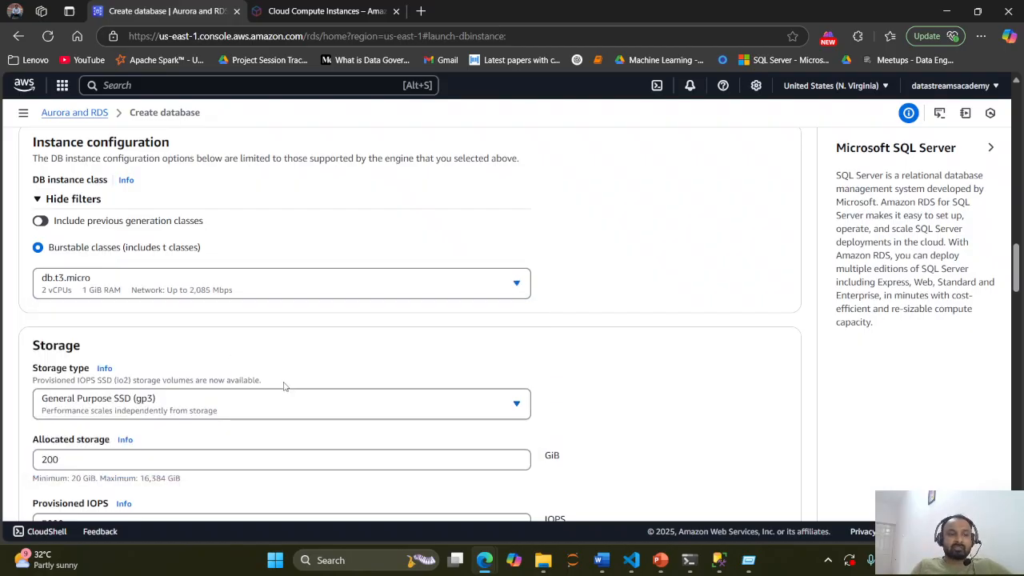
Step: Change the storage type to Provisioned IOPS SSD (io2) and select the allocated storage value
scroll(238, 364, "down", 2)
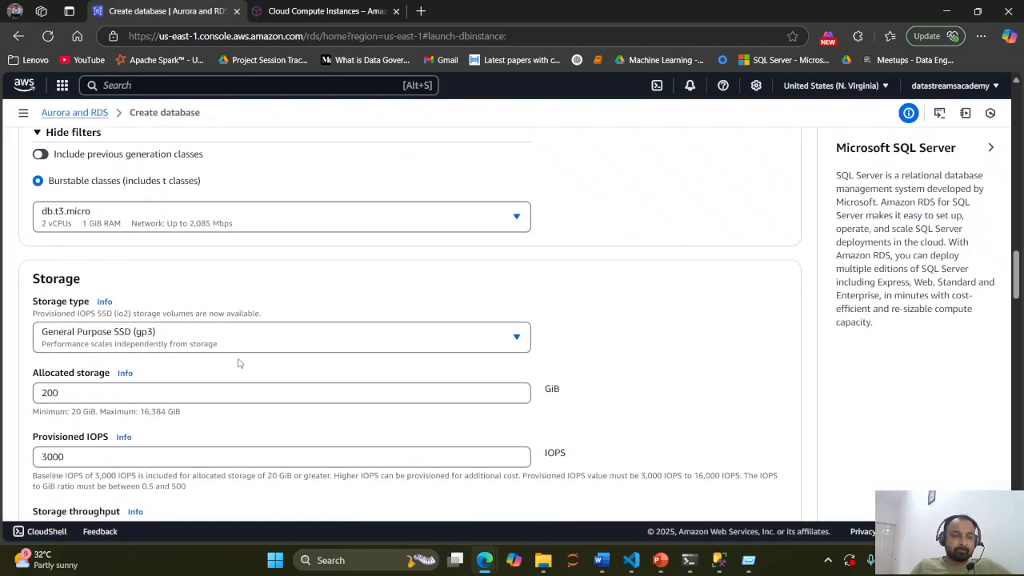
left_click(166, 274)
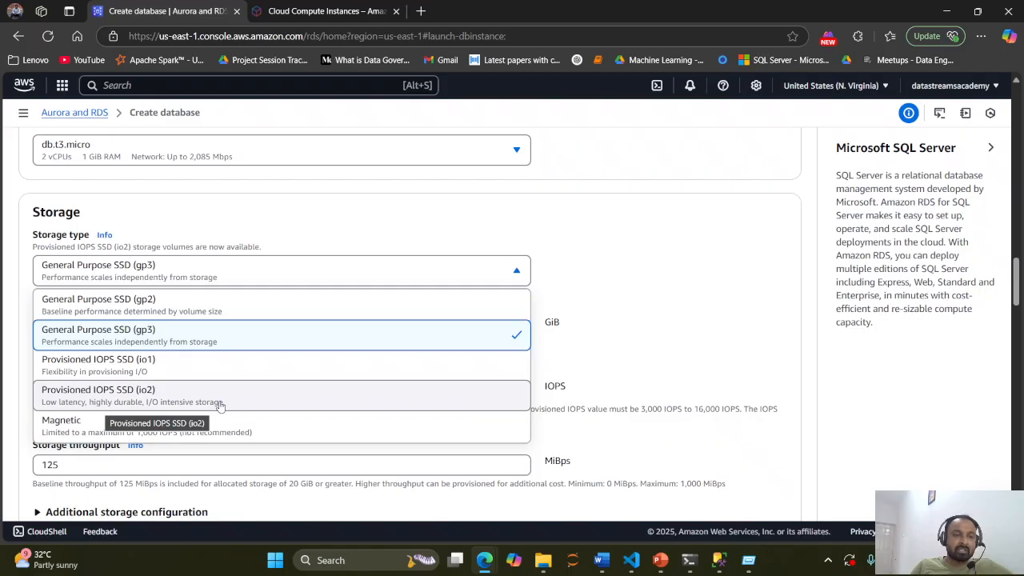
left_click(173, 398)
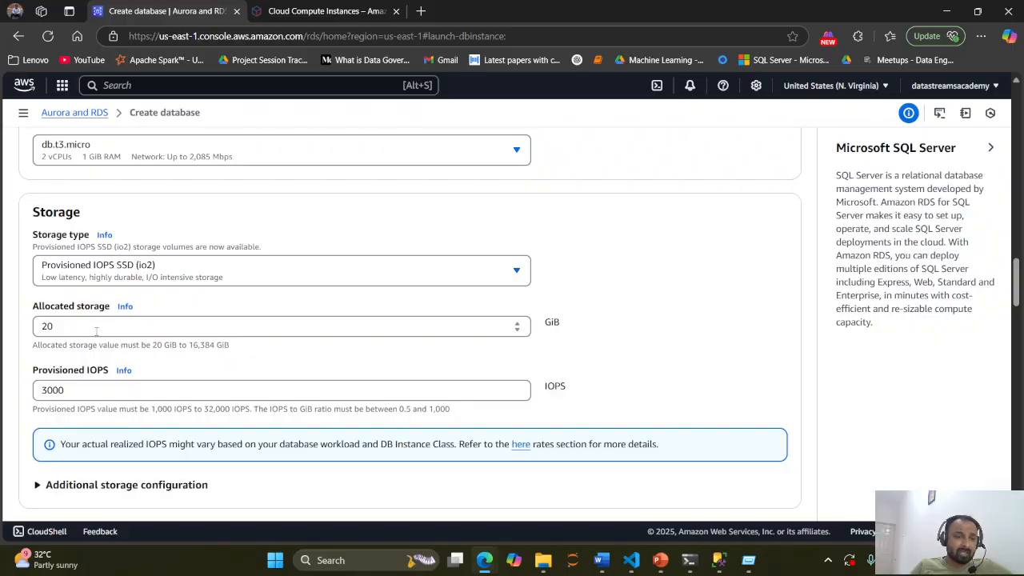
scroll(112, 337, "down", 2)
scroll(111, 336, "up", 2)
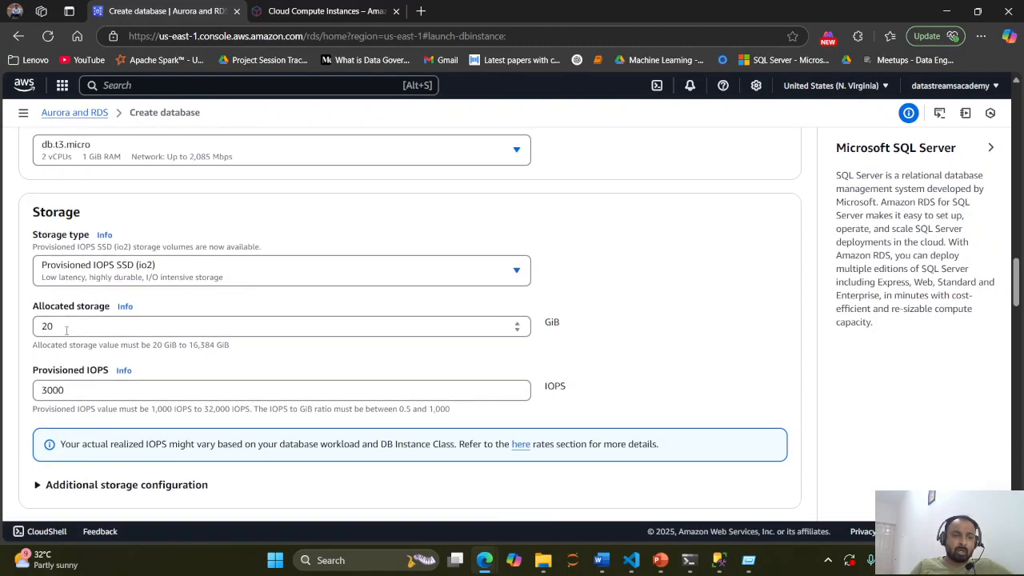
double_click(66, 331)
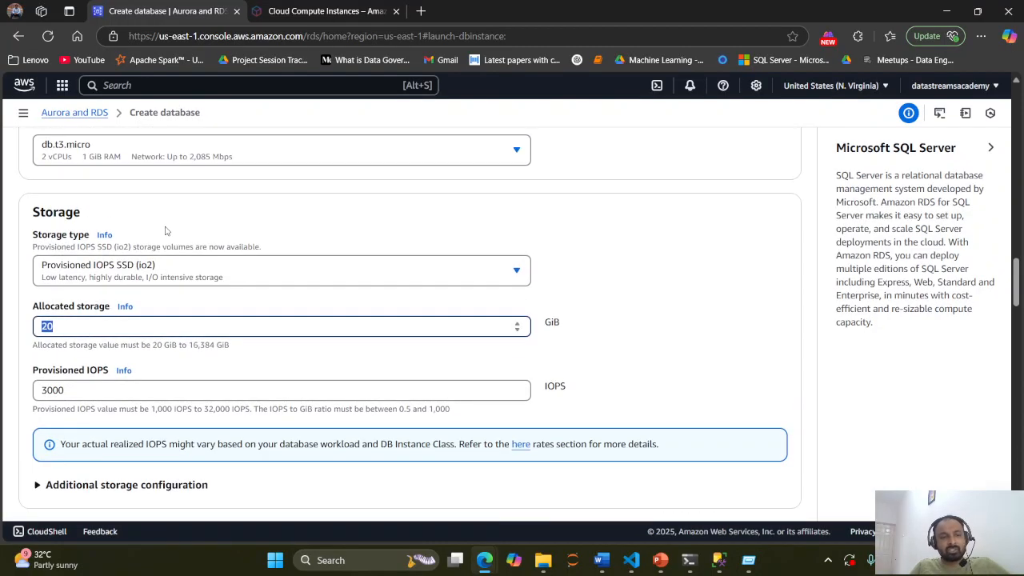
Step: Expand the additional storage configuration and switch storage autoscaling off and back on
scroll(201, 279, "down", 2)
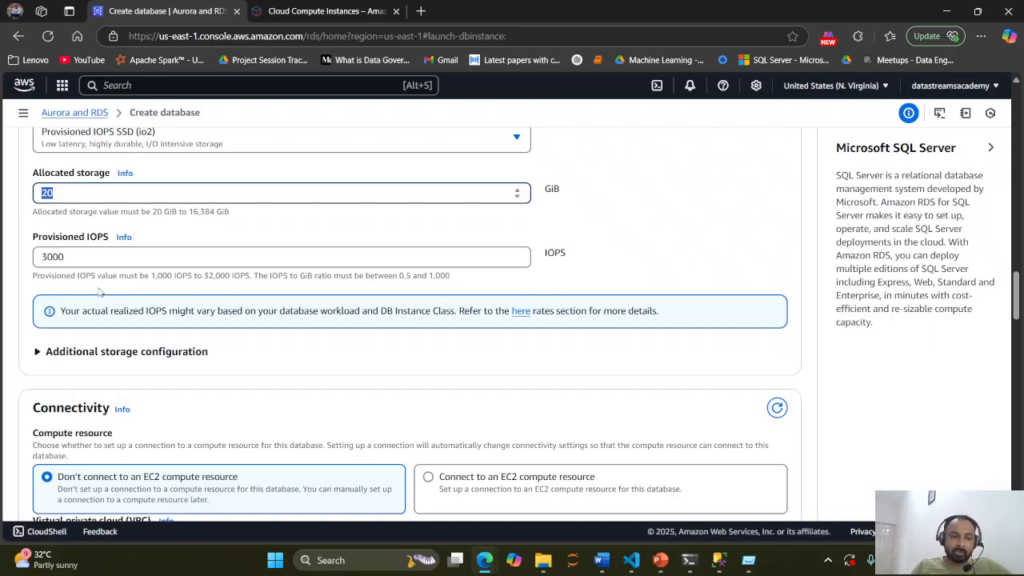
scroll(80, 320, "down", 2)
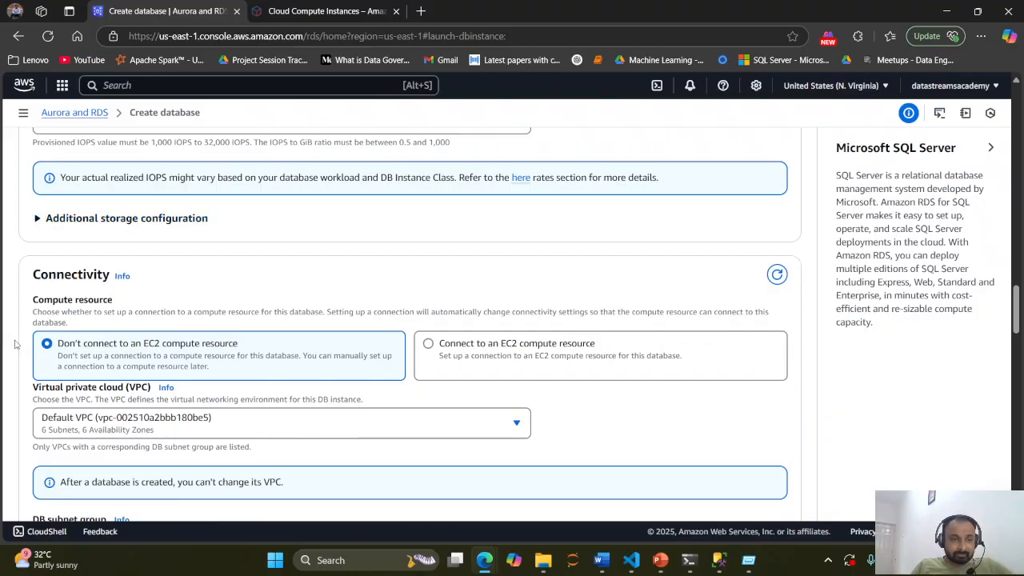
left_click(38, 219)
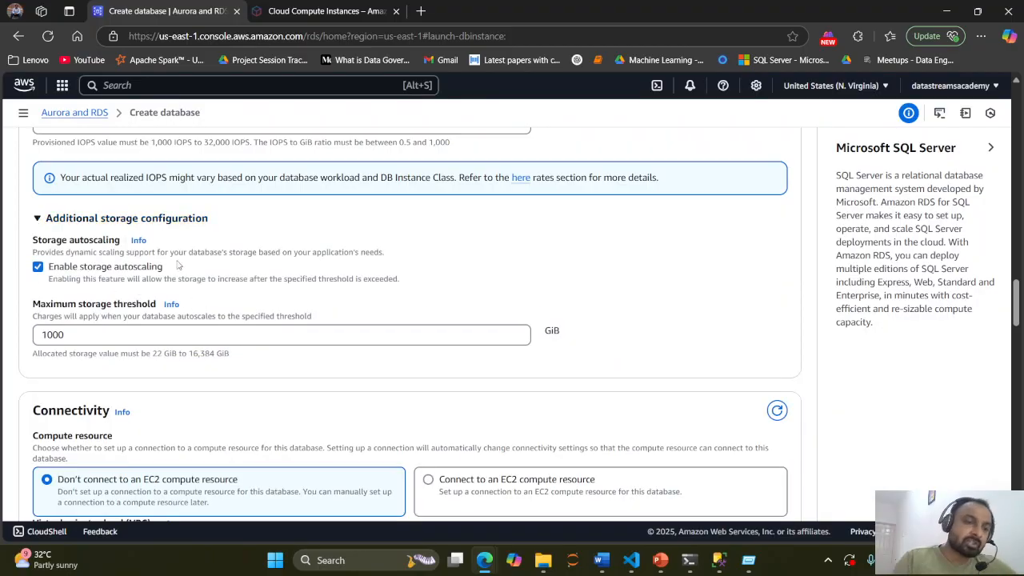
left_click(39, 269)
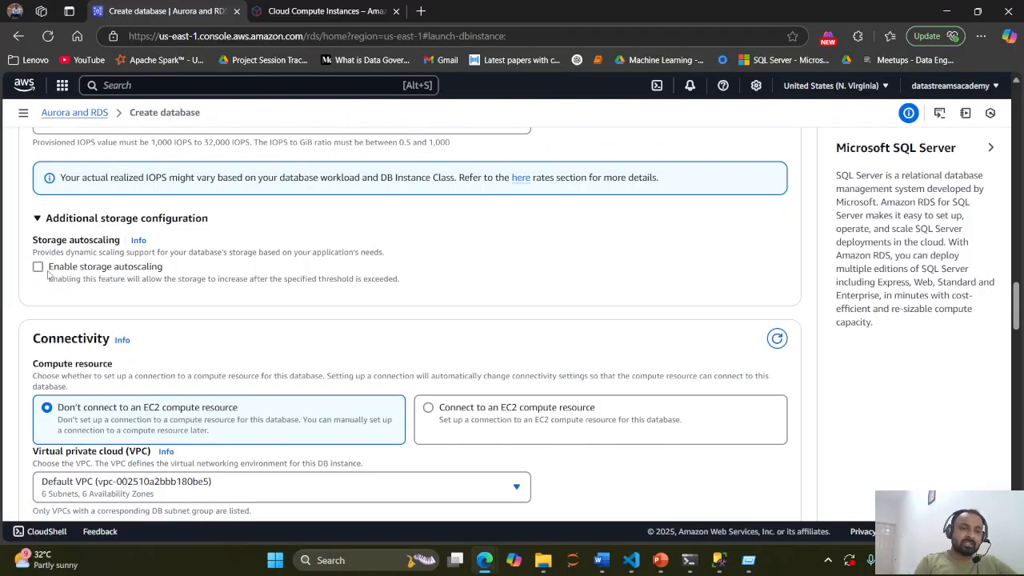
left_click(40, 269)
scroll(195, 314, "up", 2)
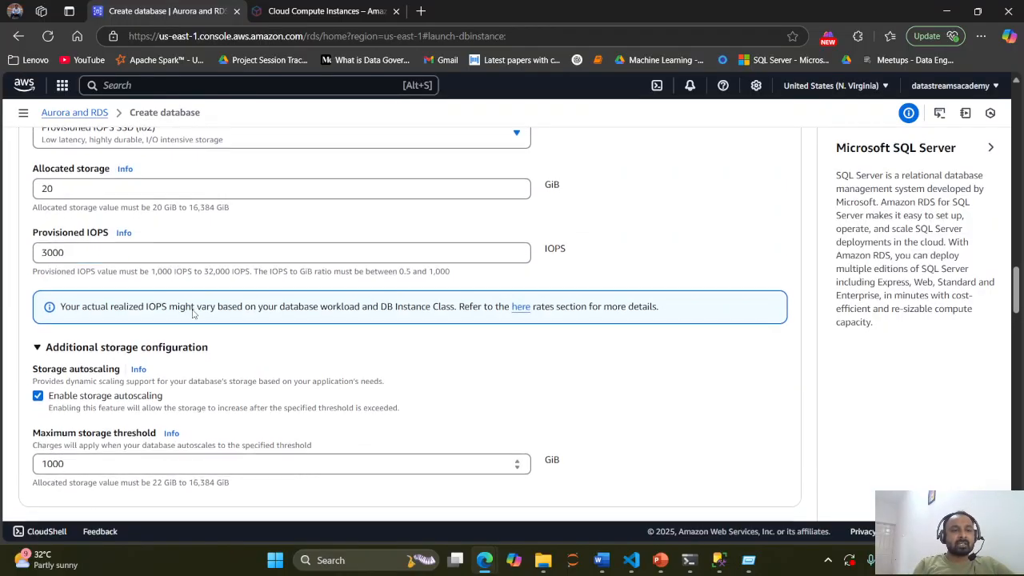
Step: Review the connectivity, edition, template and credentials settings, and check the burstable DB instance class sizes
scroll(263, 310, "down", 1)
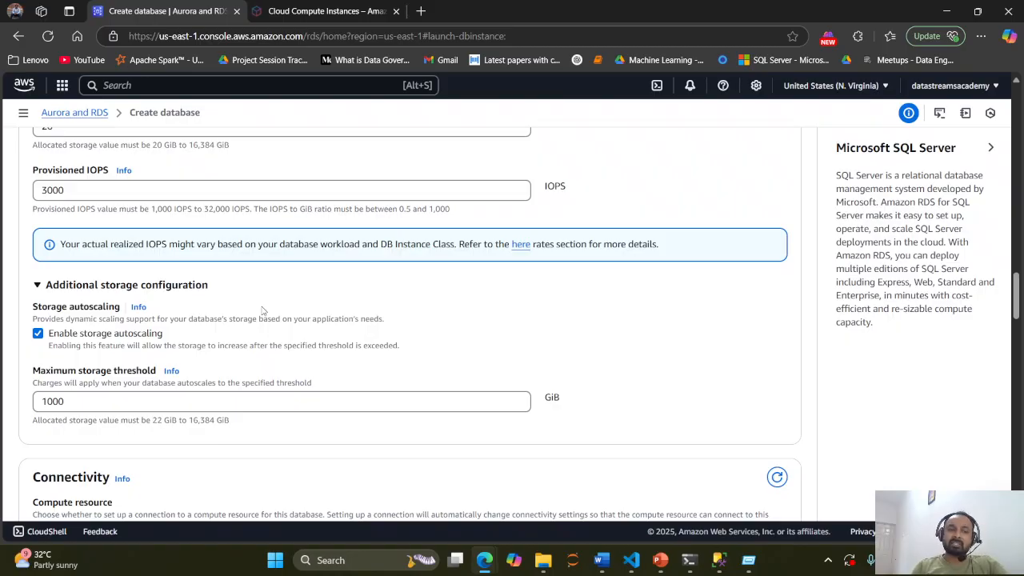
scroll(248, 393, "down", 3)
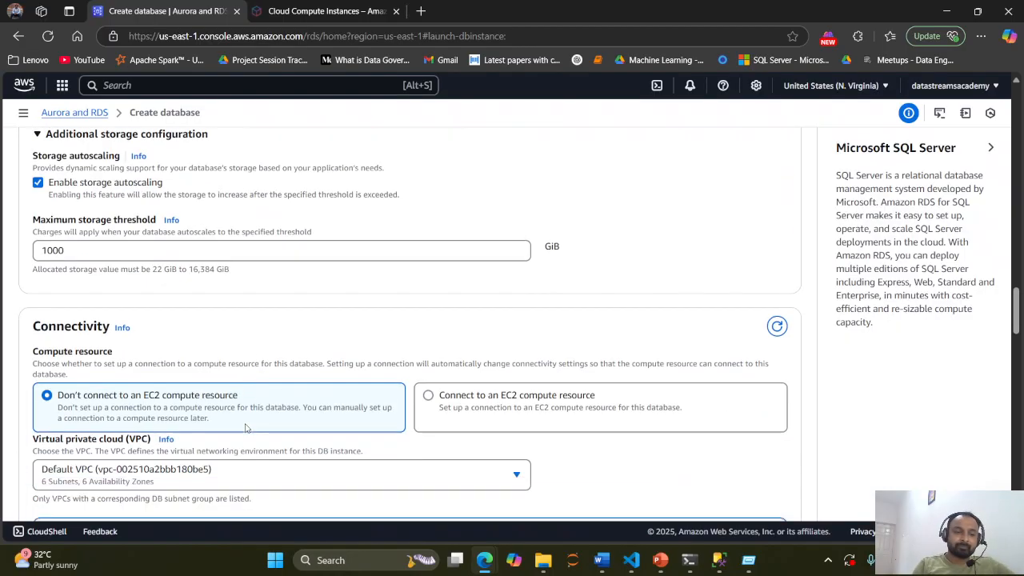
scroll(386, 241, "down", 1)
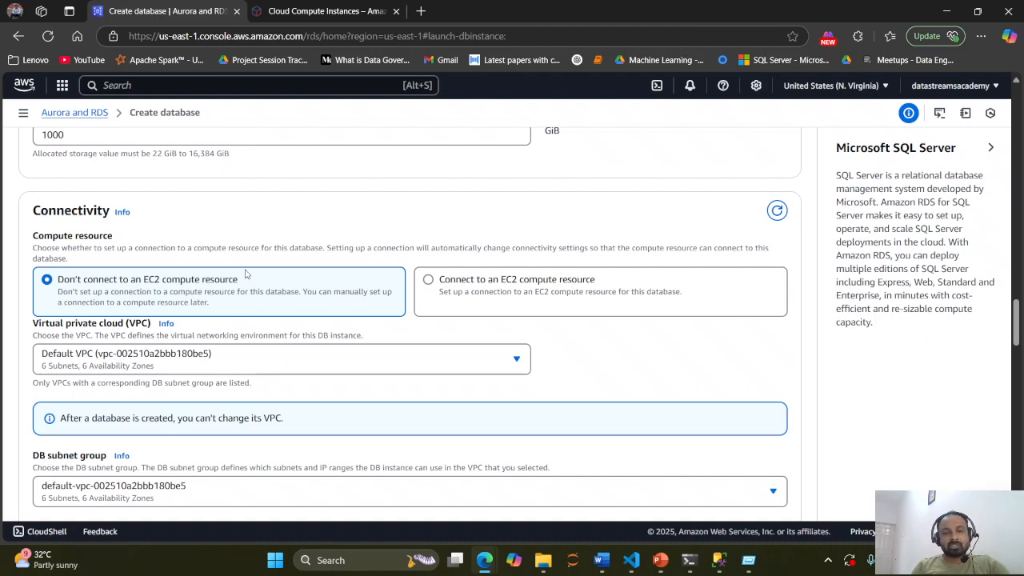
scroll(220, 472, "up", 15)
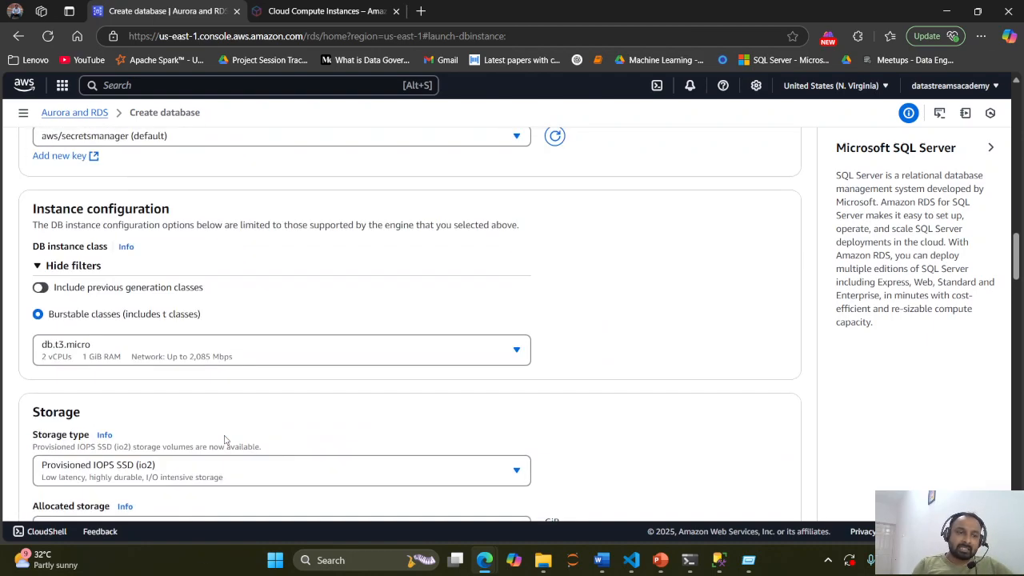
scroll(221, 466, "up", 15)
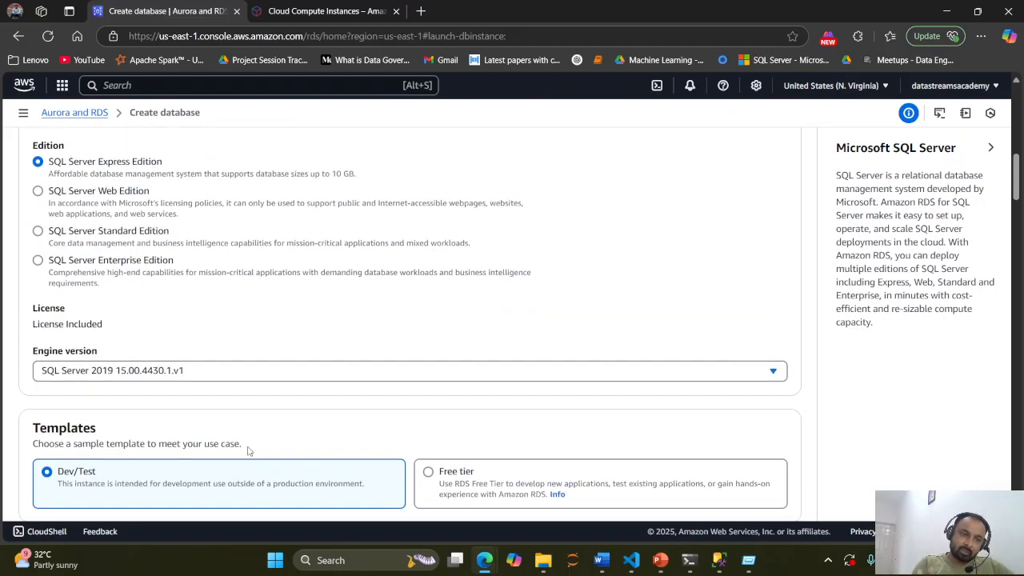
scroll(248, 450, "down", 2)
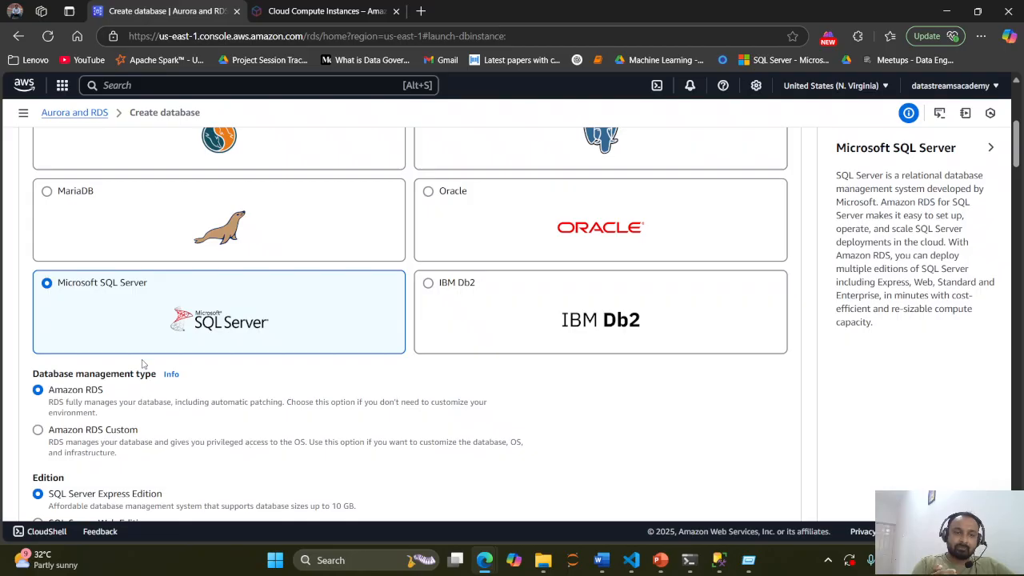
scroll(144, 368, "down", 4)
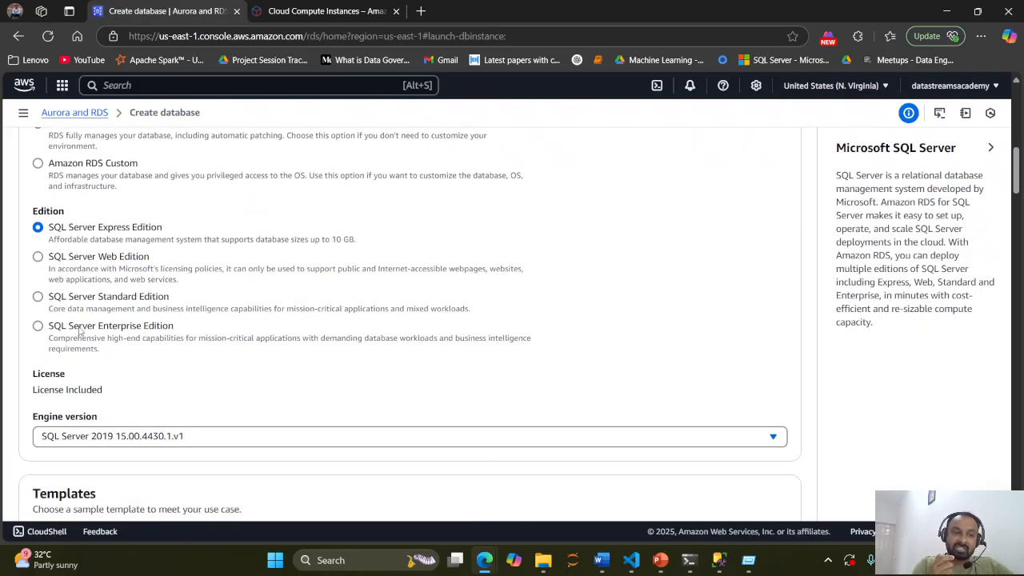
scroll(90, 330, "up", 2)
scroll(115, 364, "down", 4)
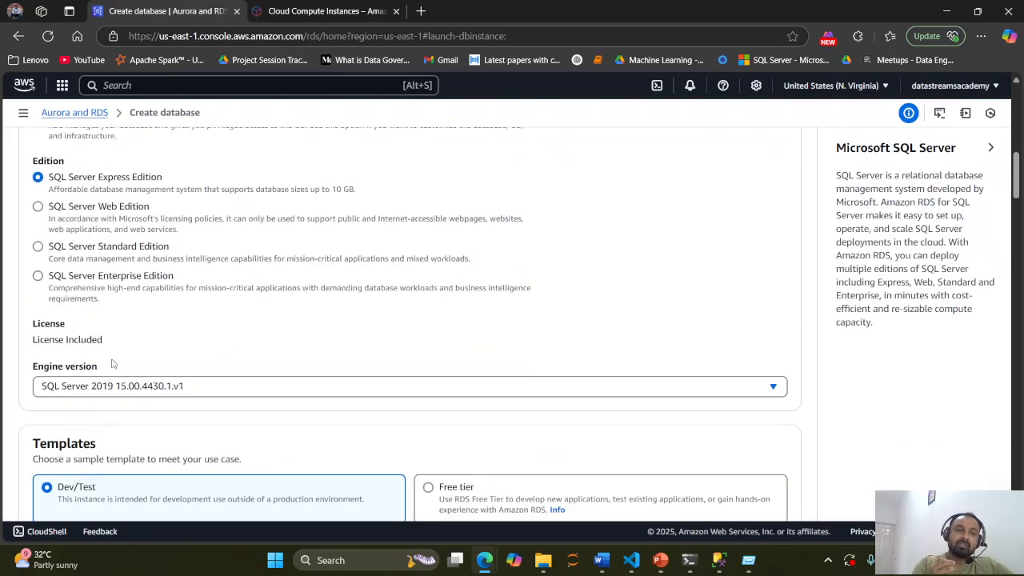
scroll(146, 332, "down", 3)
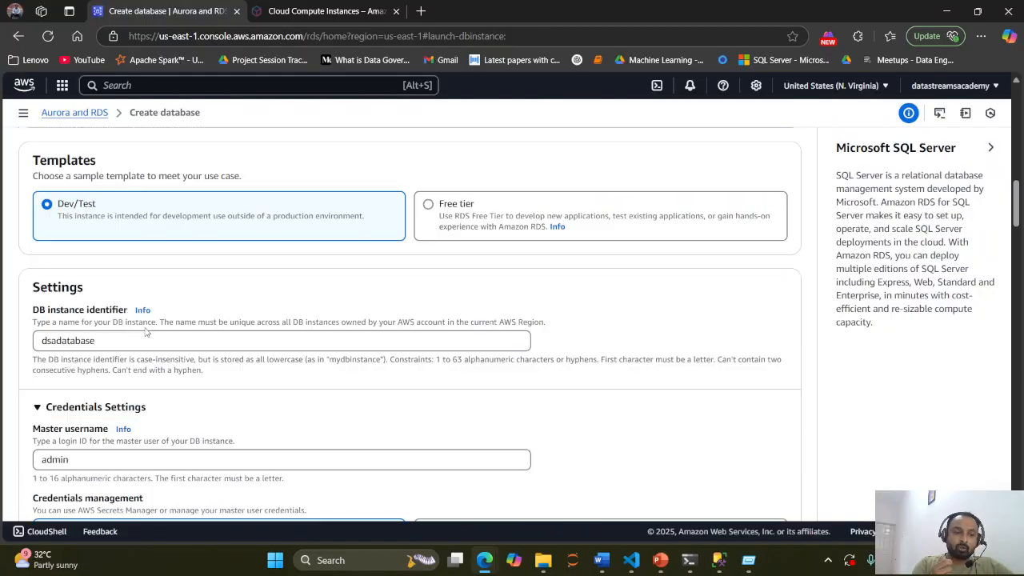
scroll(144, 333, "down", 3)
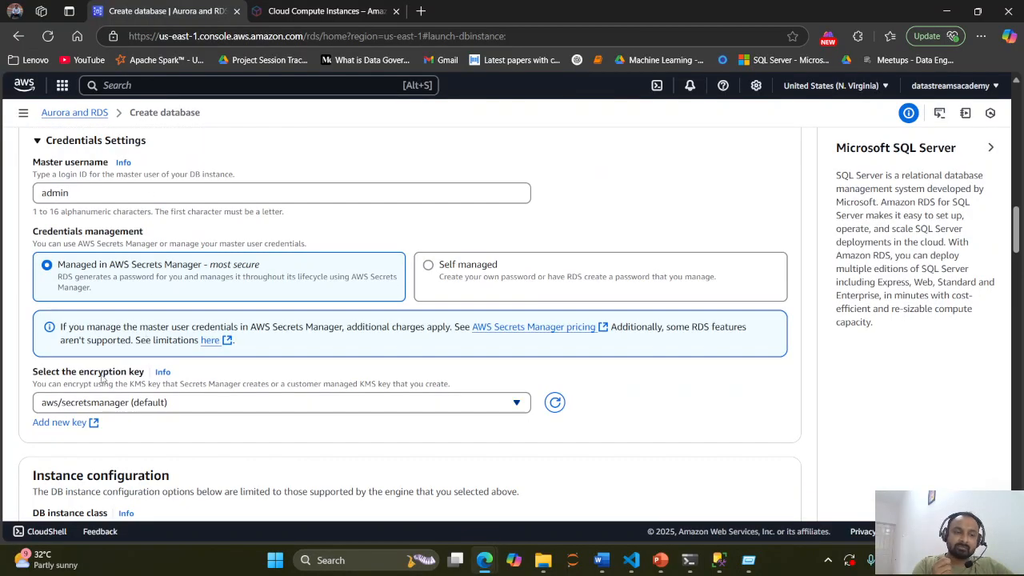
scroll(151, 334, "down", 5)
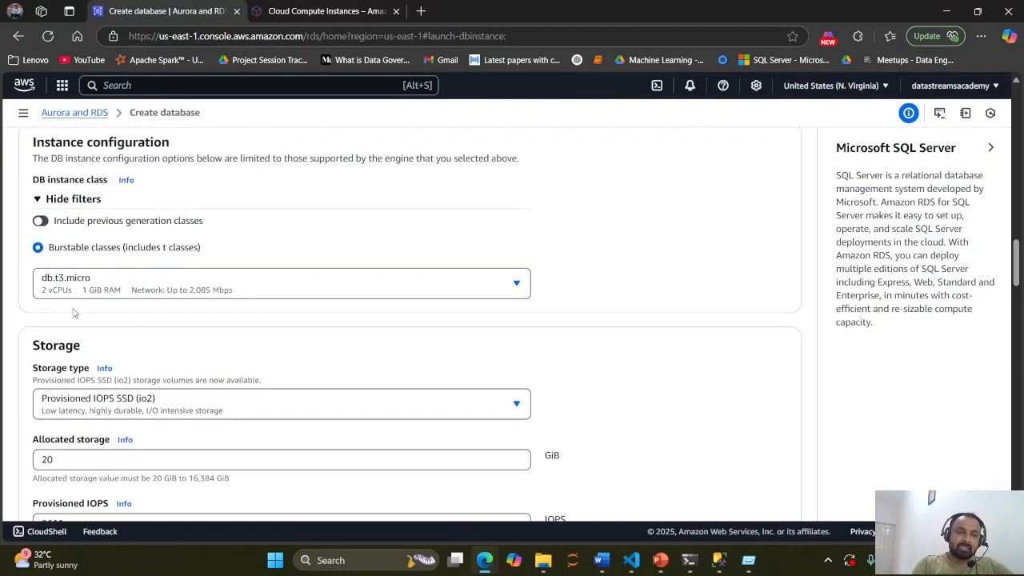
left_click(125, 294)
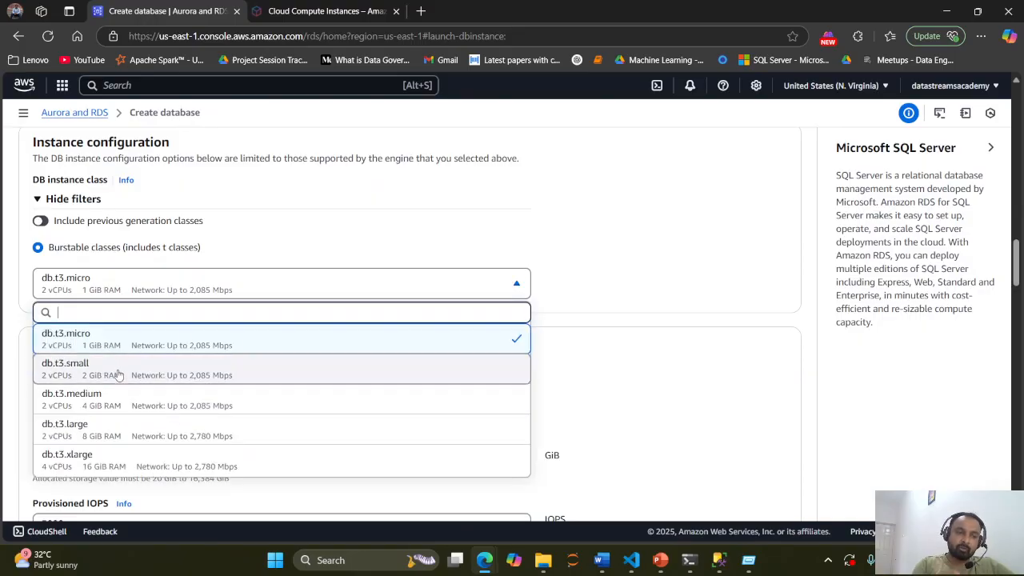
left_click(601, 277)
Step: Disable storage autoscaling in the additional storage configuration
scroll(601, 277, "down", 1)
scroll(600, 277, "down", 3)
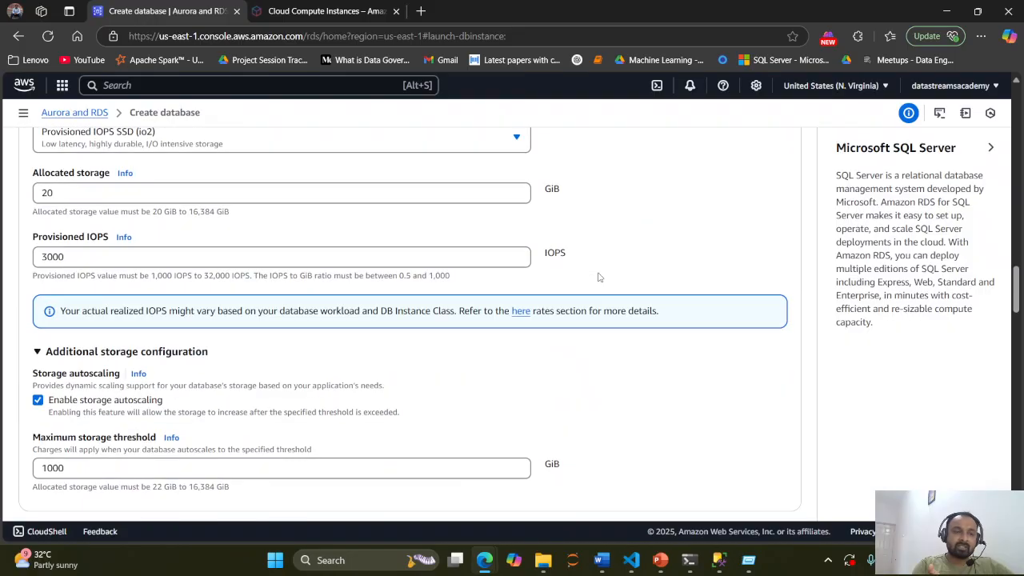
scroll(592, 279, "up", 2)
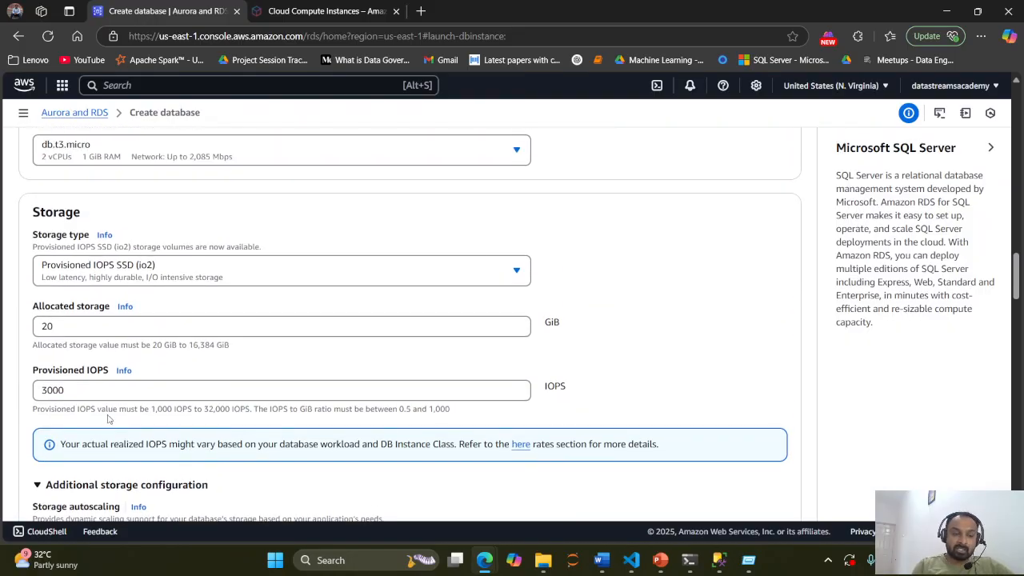
scroll(150, 405, "down", 5)
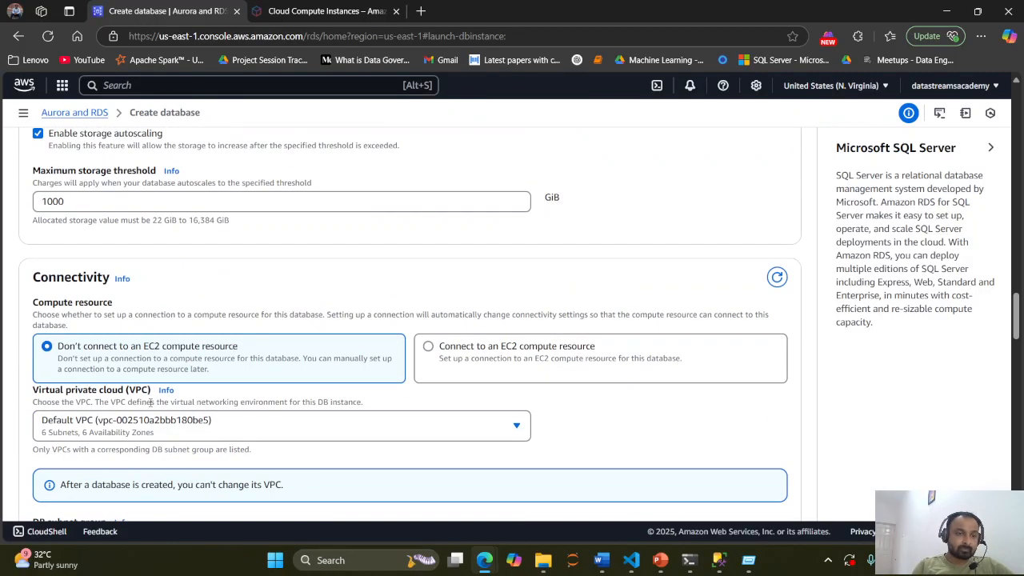
left_click(46, 140)
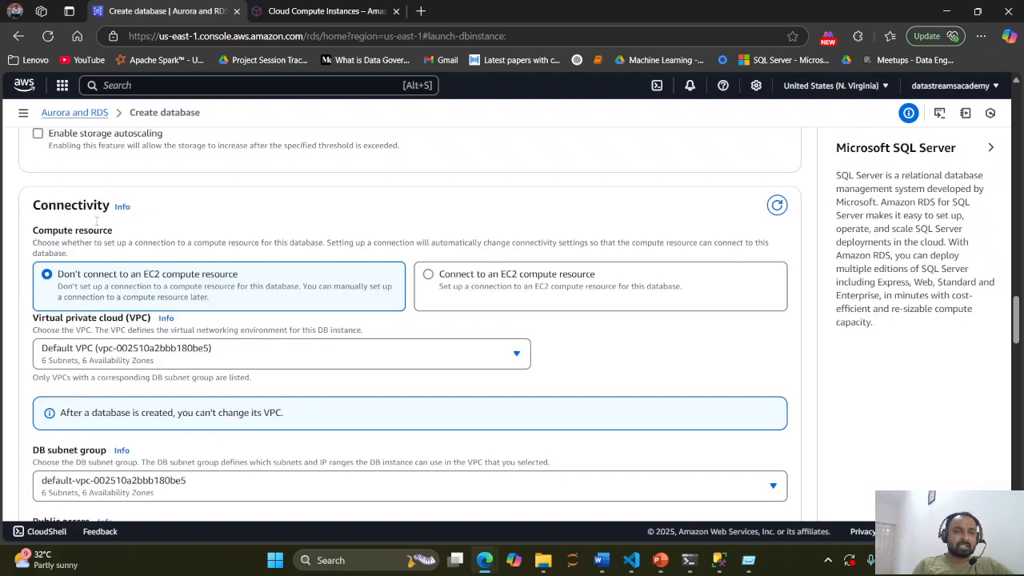
Step: Switch the database's public access to Yes and back to No in the connectivity settings
scroll(308, 315, "down", 2)
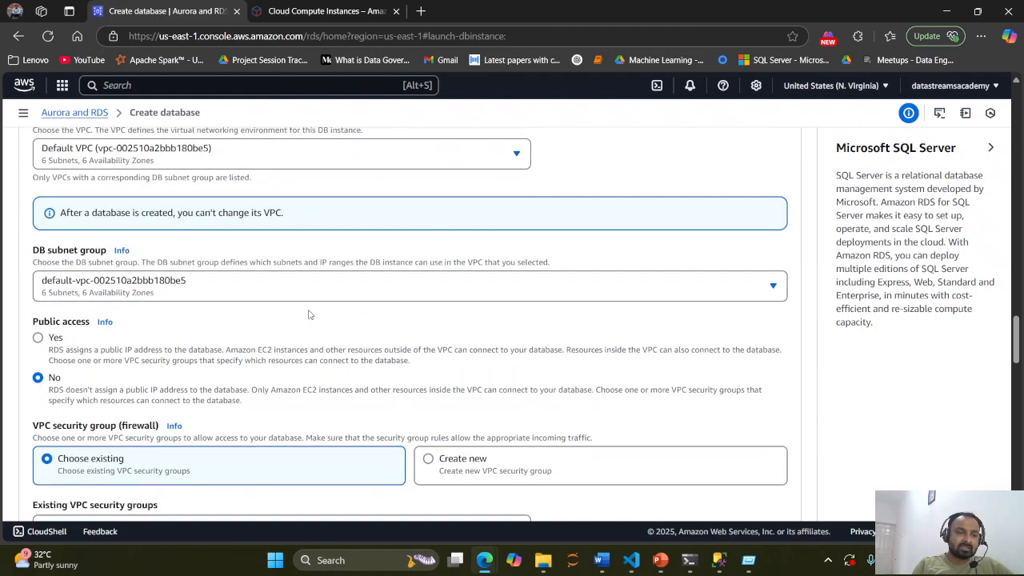
scroll(309, 314, "down", 2)
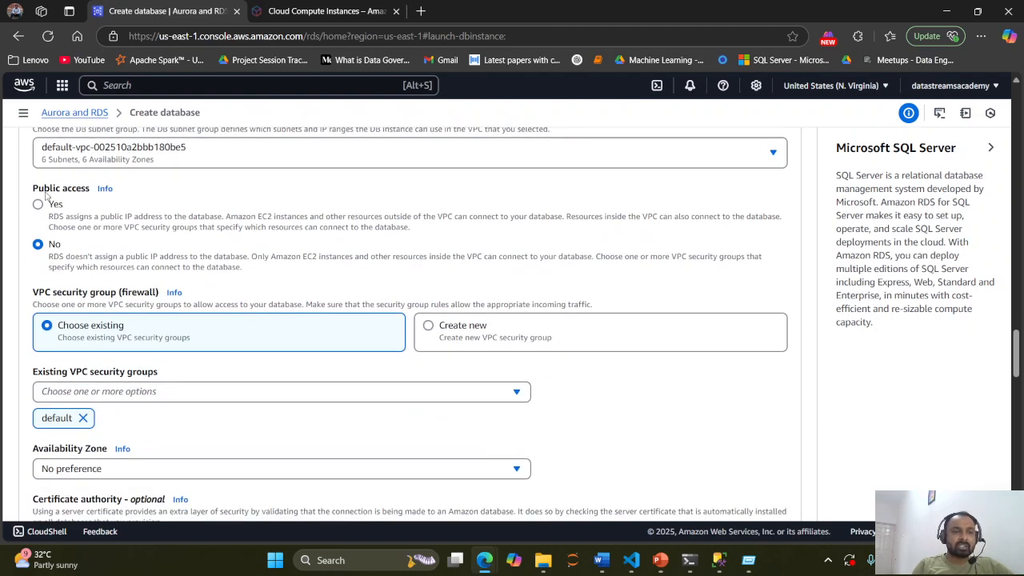
left_click_drag(32, 189, 90, 186)
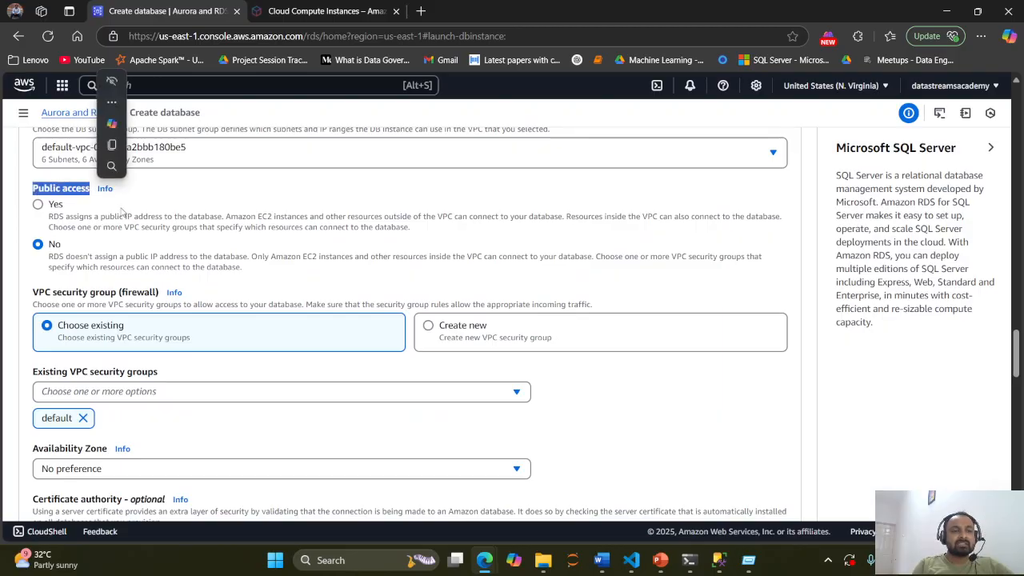
left_click(154, 205)
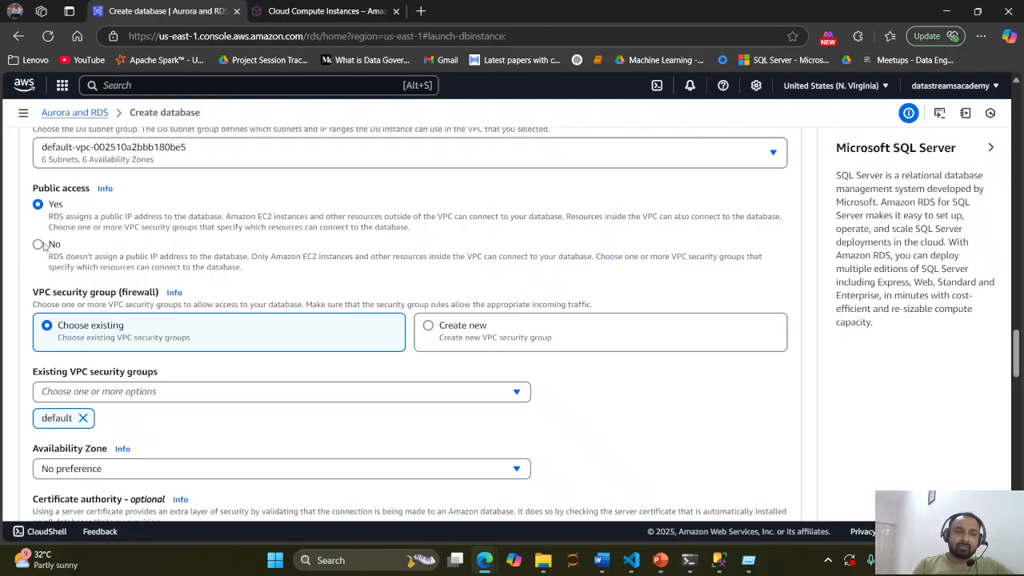
left_click(38, 244)
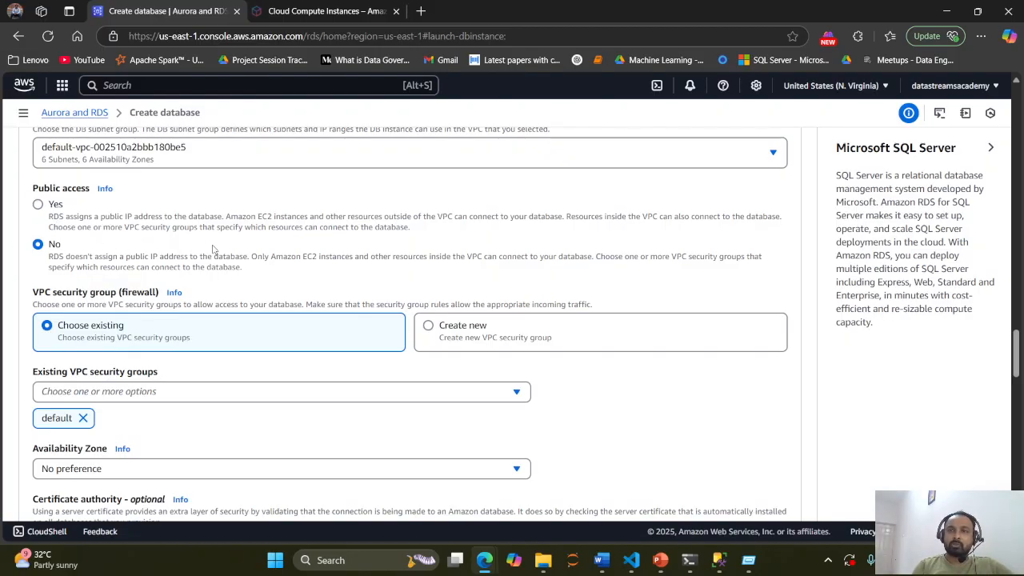
scroll(214, 254, "down", 1)
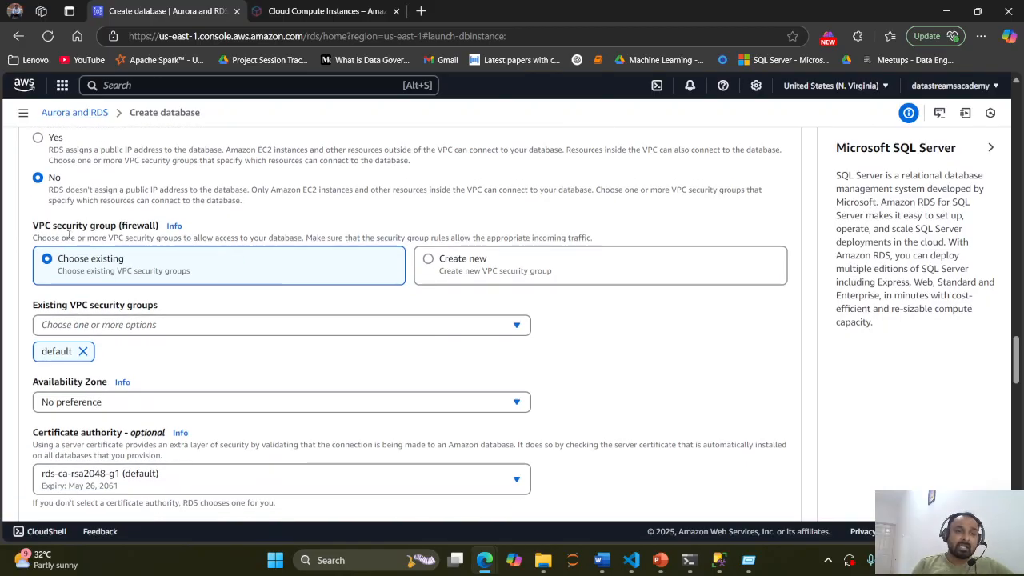
Step: Replace the default VPC security group with launch-wizard-2 in the existing security groups selection
left_click_drag(31, 228, 77, 231)
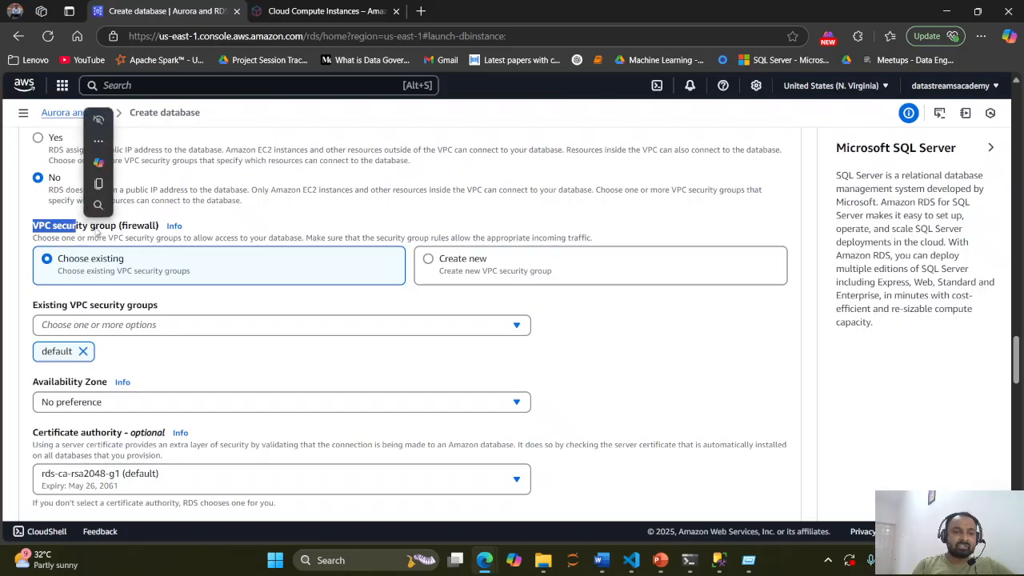
left_click(93, 232)
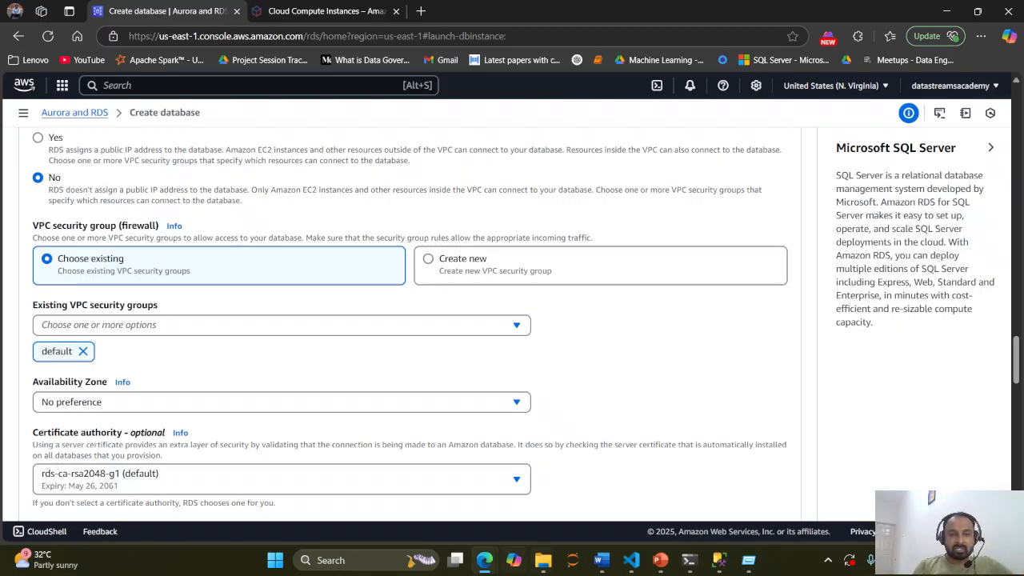
left_click(517, 326)
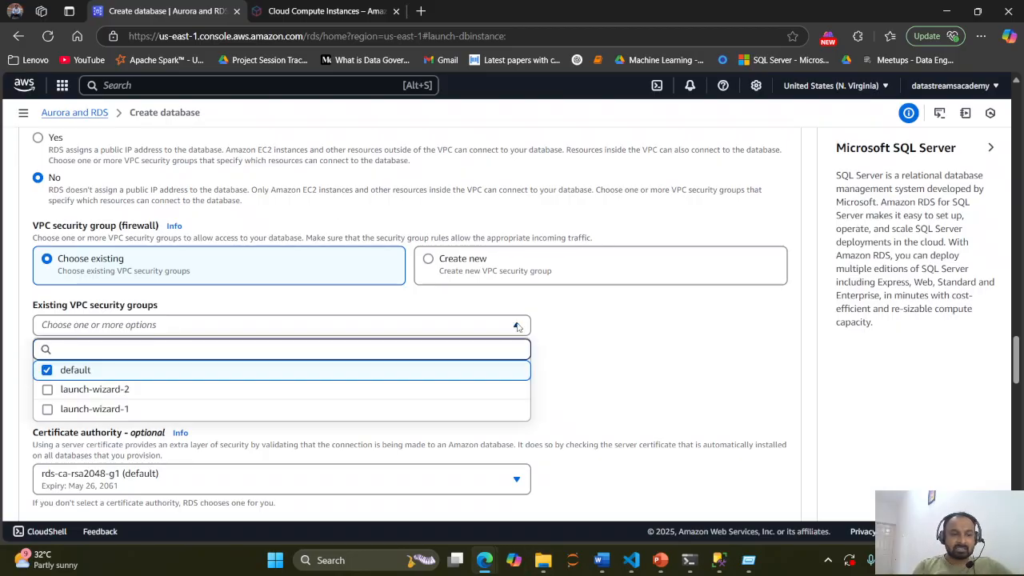
left_click(47, 390)
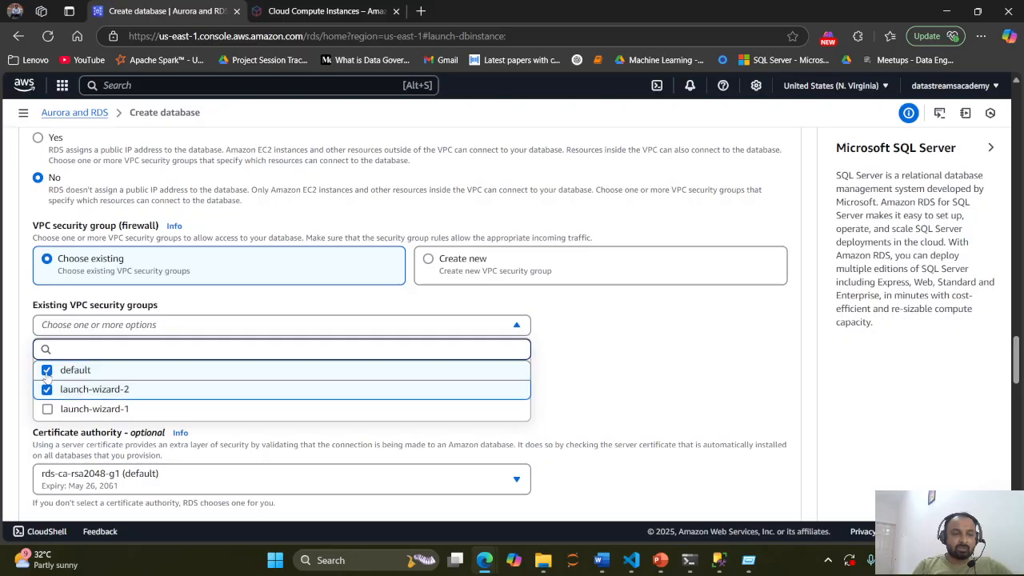
left_click(47, 370)
left_click(608, 332)
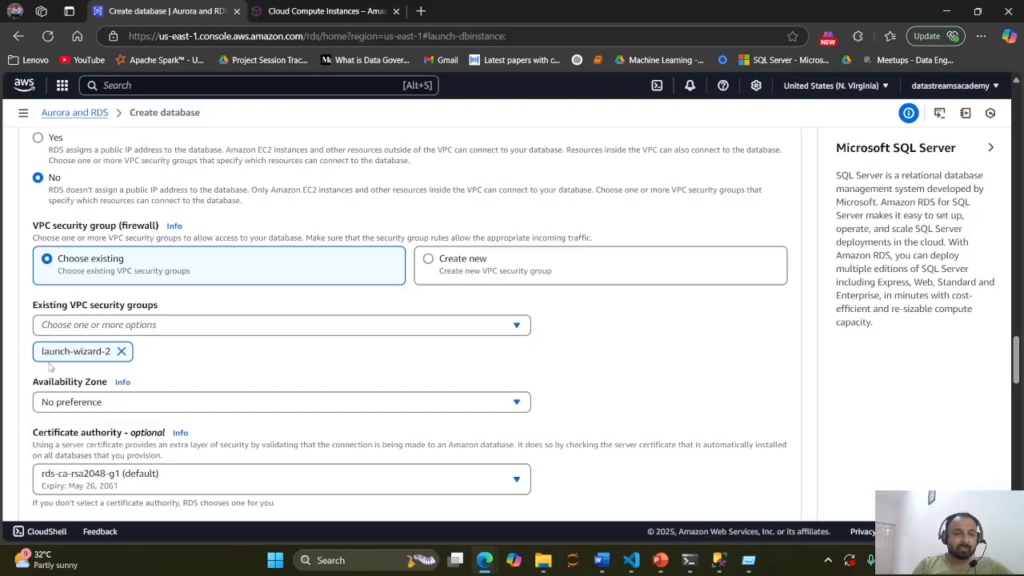
Step: Switch the existing VPC security group selection from launch-wizard-2 back to default
left_click(514, 328)
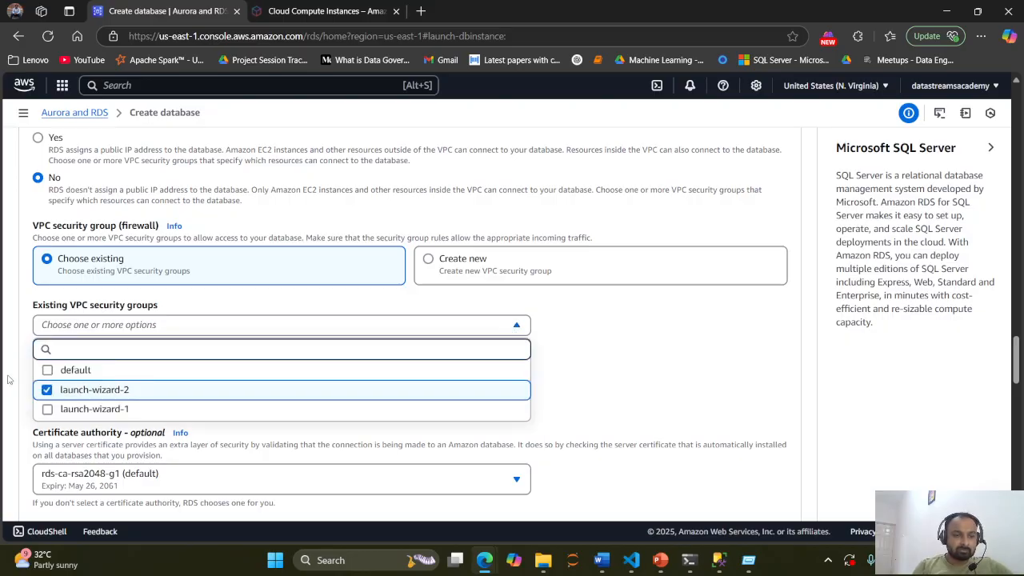
left_click(47, 370)
left_click(46, 390)
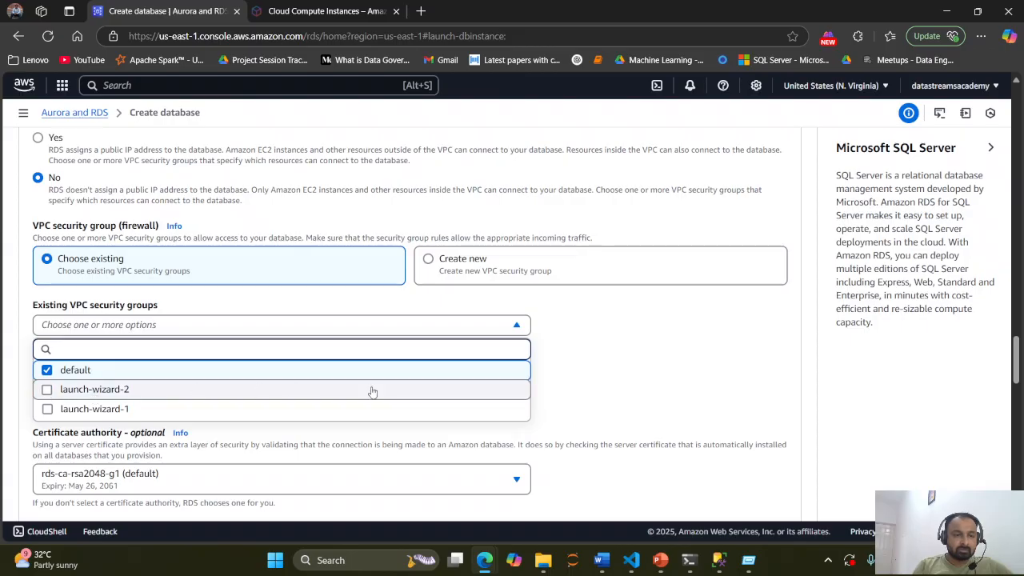
left_click(592, 350)
left_click(102, 327)
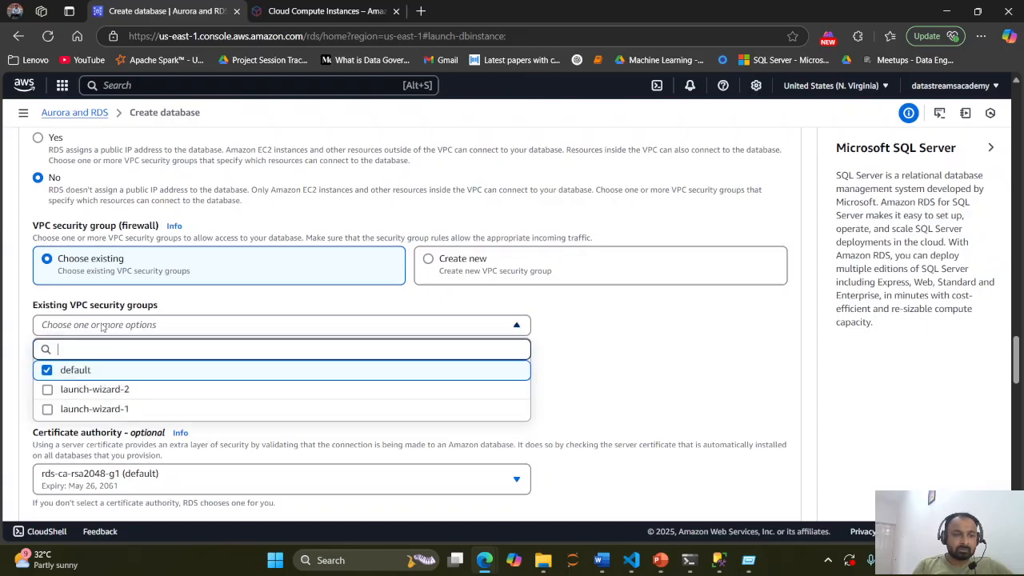
left_click(102, 326)
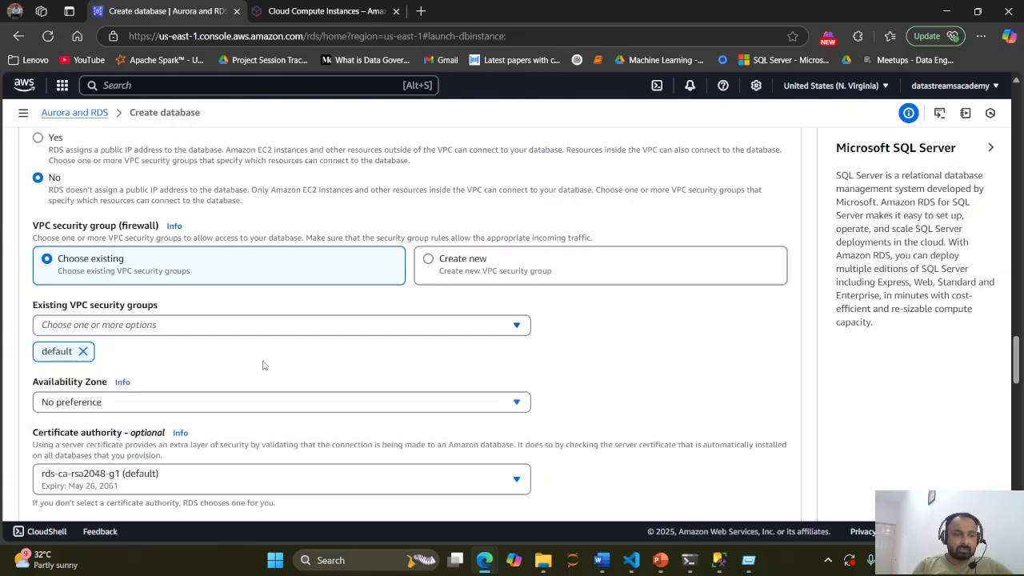
Step: Remove the default VPC security group and assign launch-wizard-2 as the database's only existing security group
left_click(83, 351)
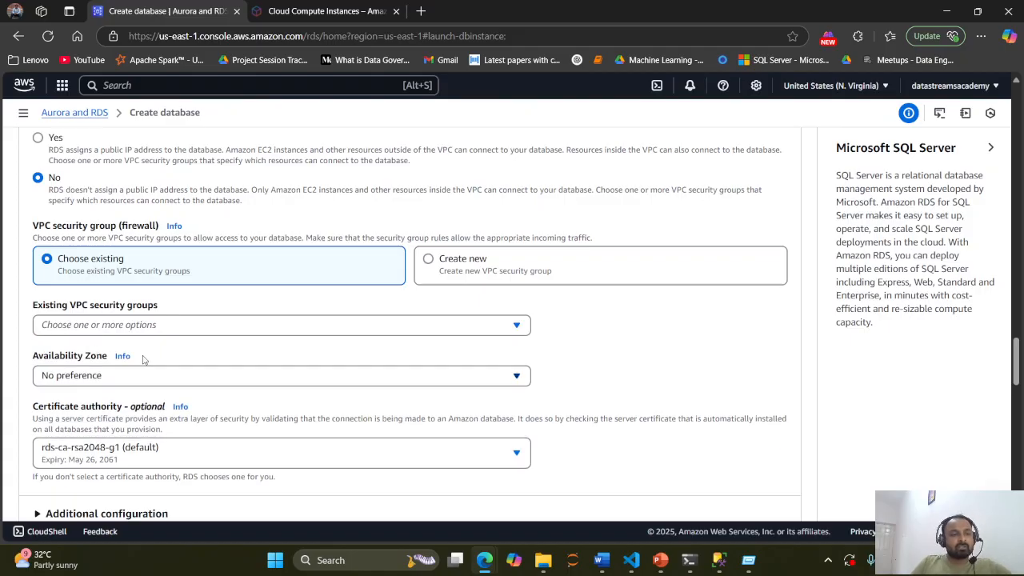
left_click(517, 327)
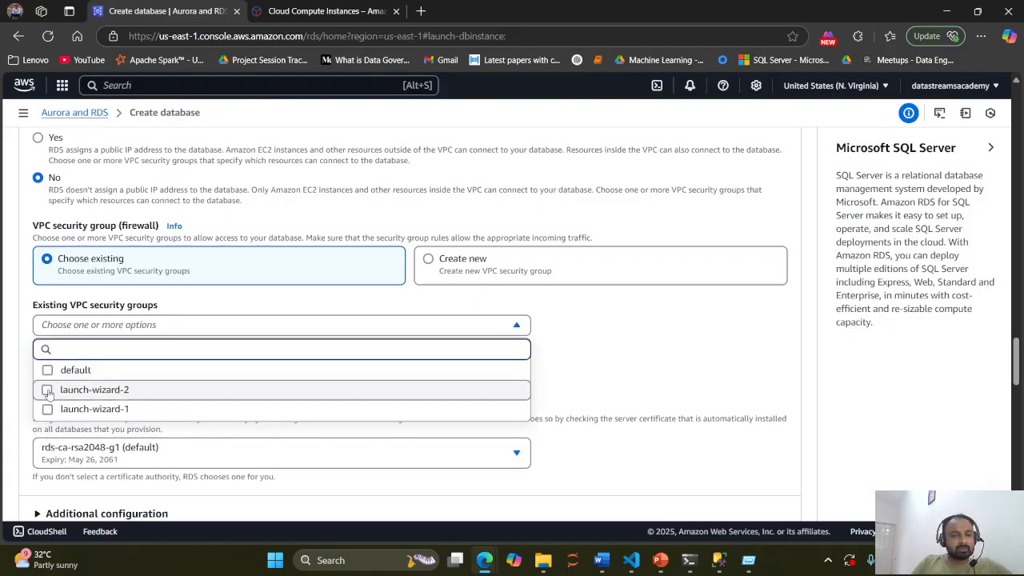
left_click(134, 392)
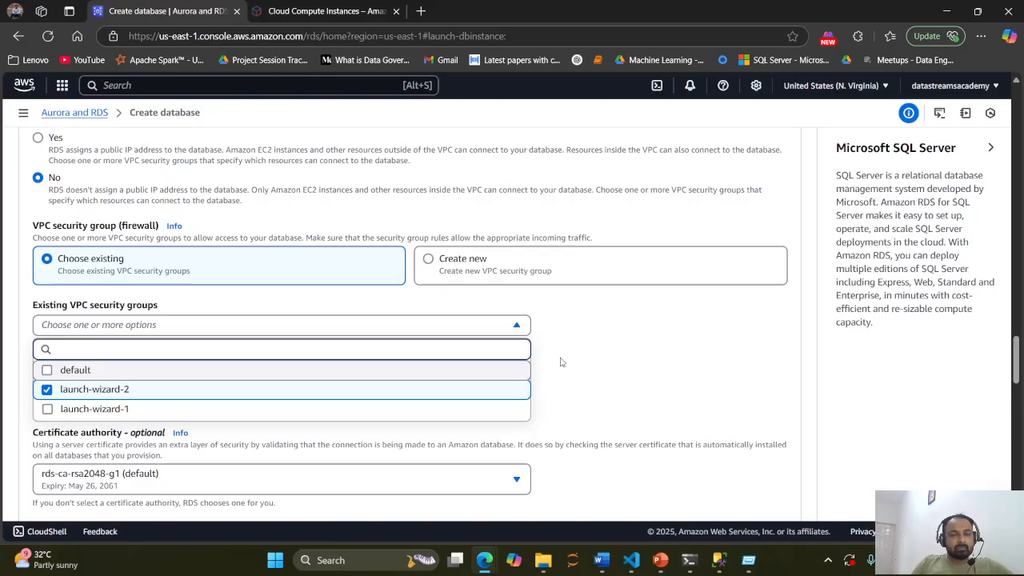
left_click(563, 362)
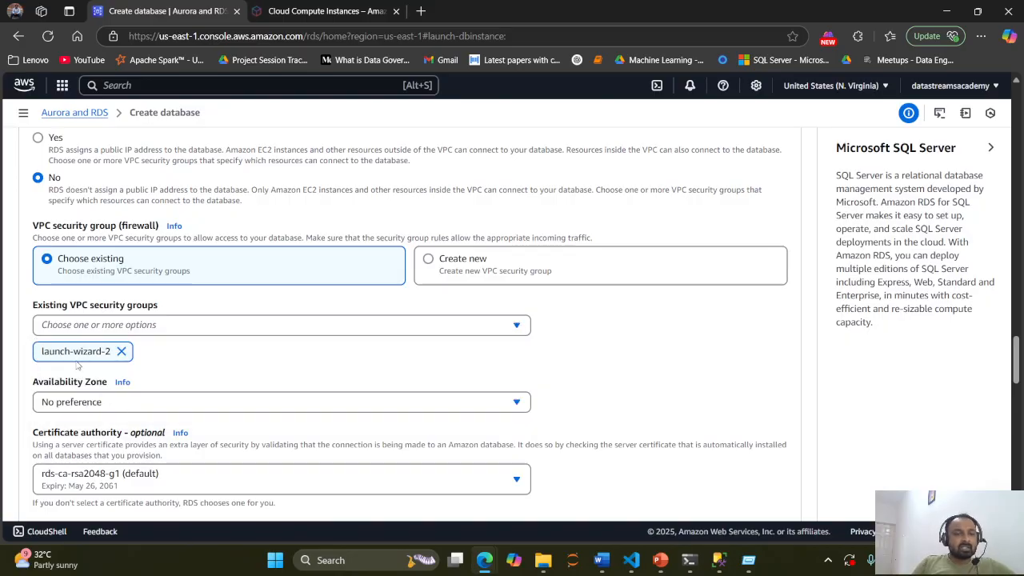
scroll(564, 235, "down", 2)
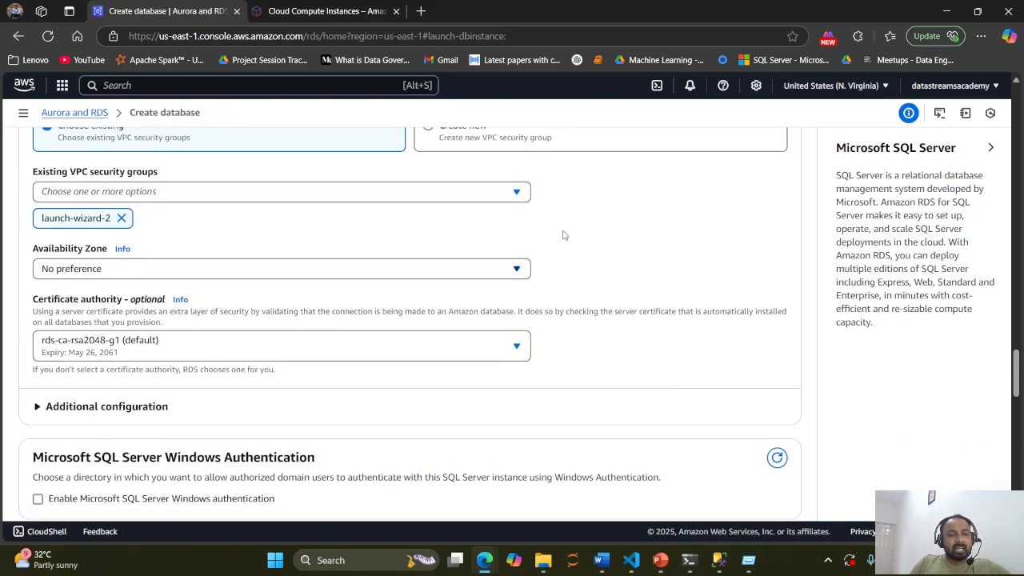
scroll(469, 256, "up", 2)
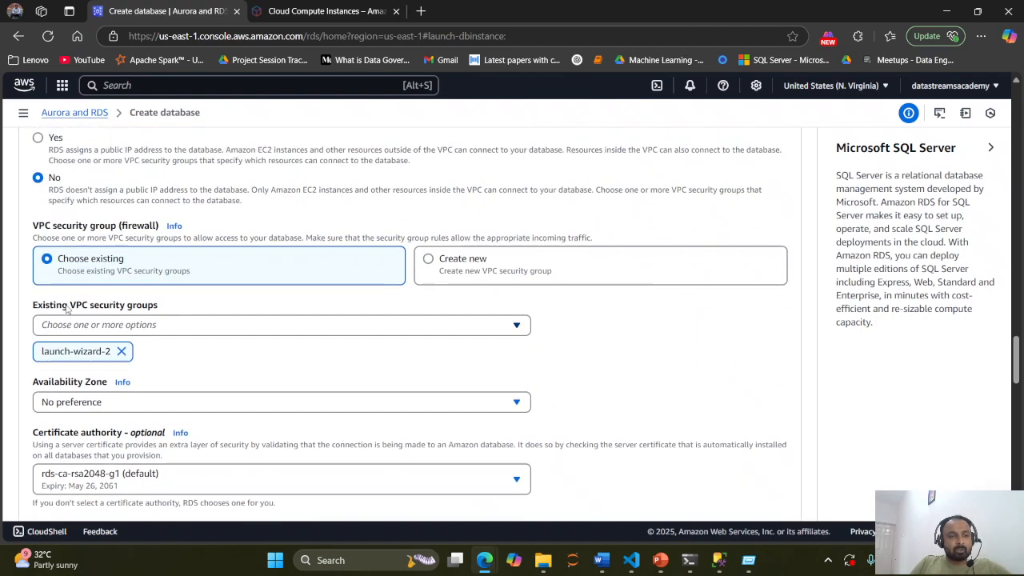
left_click_drag(69, 305, 186, 309)
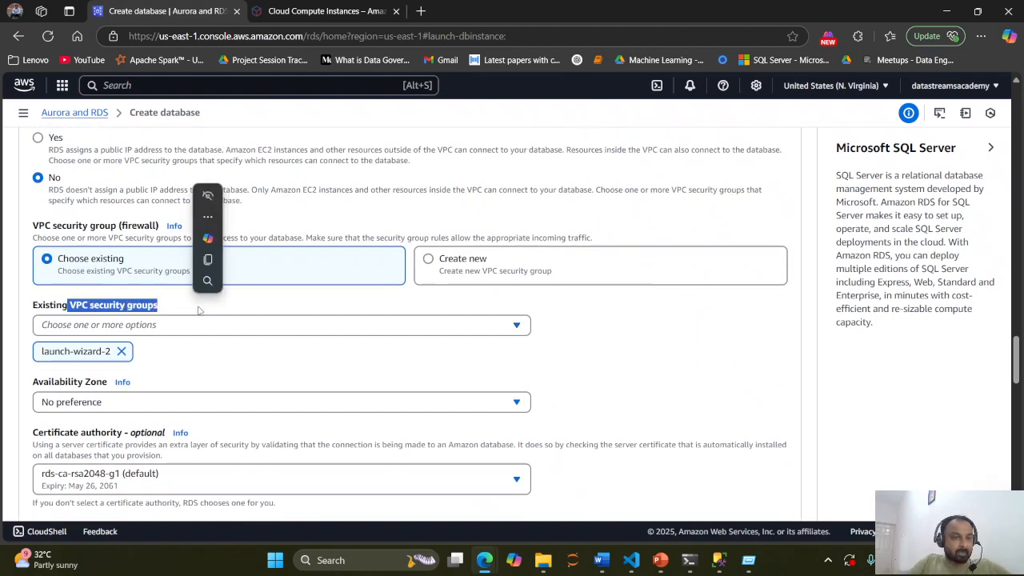
scroll(288, 362, "down", 2)
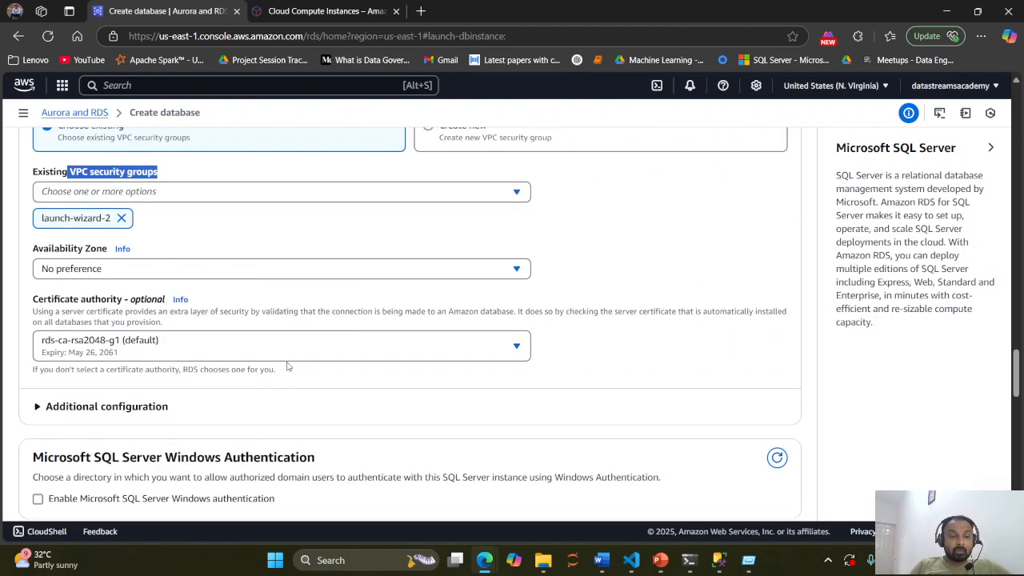
Step: Look through the Availability Zones and AWS regions on offer, and set the database's Availability Zone to us-east-1b
left_click(264, 271)
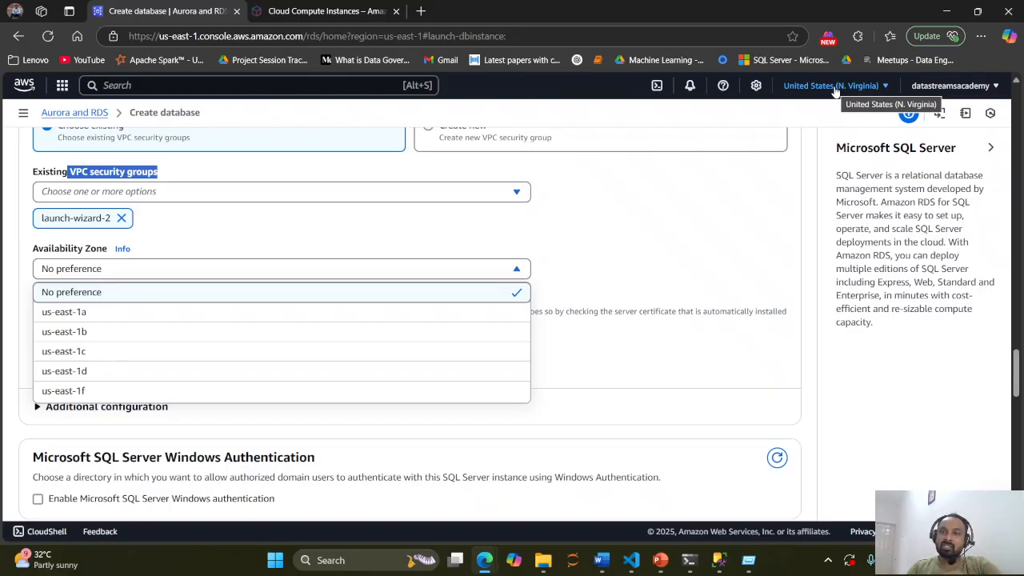
left_click(835, 88)
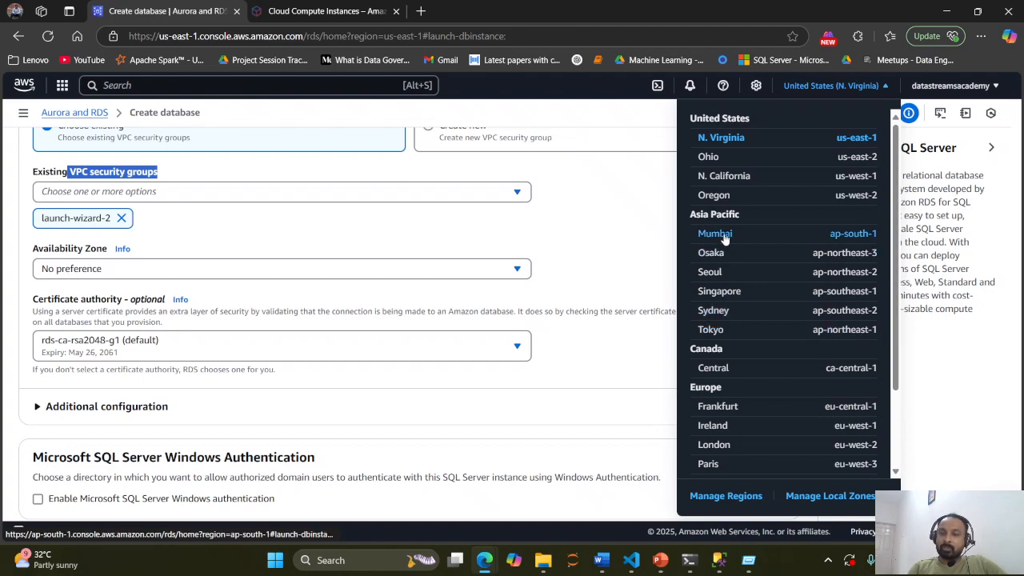
left_click(649, 254)
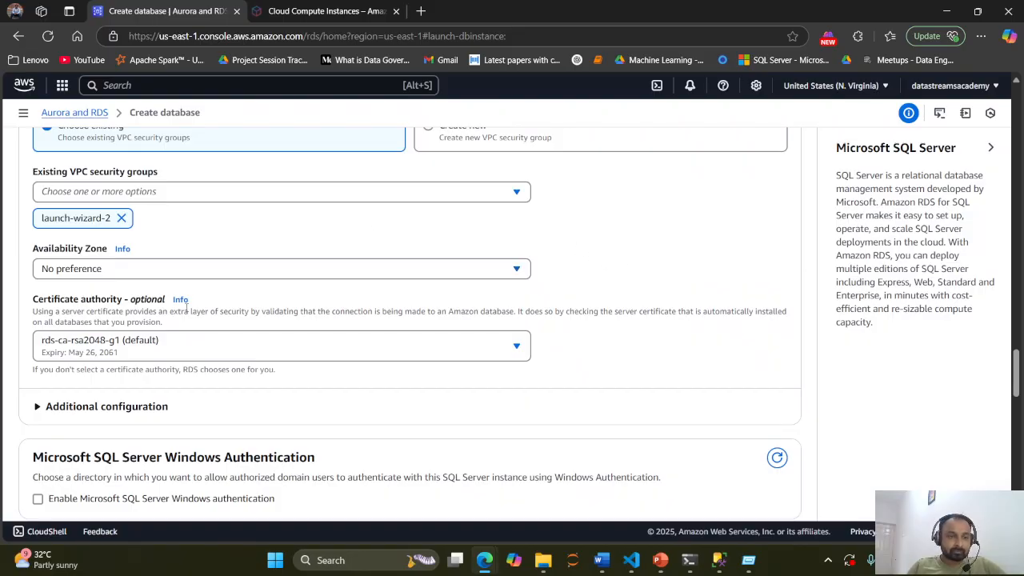
left_click(141, 272)
left_click(90, 332)
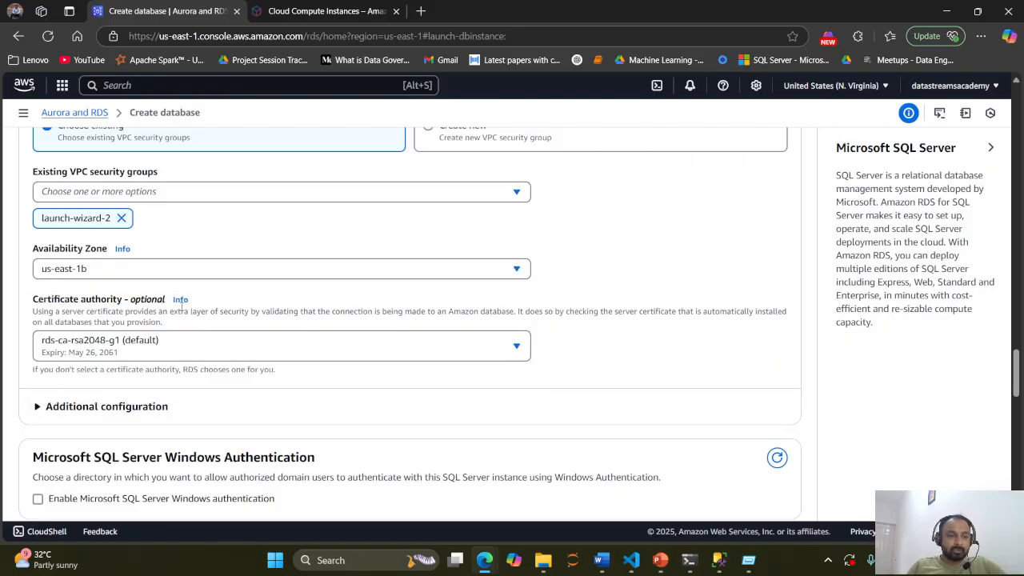
Step: Open the help information for Availability Zone and read its notes on high availability and low-latency connectivity
left_click(121, 249)
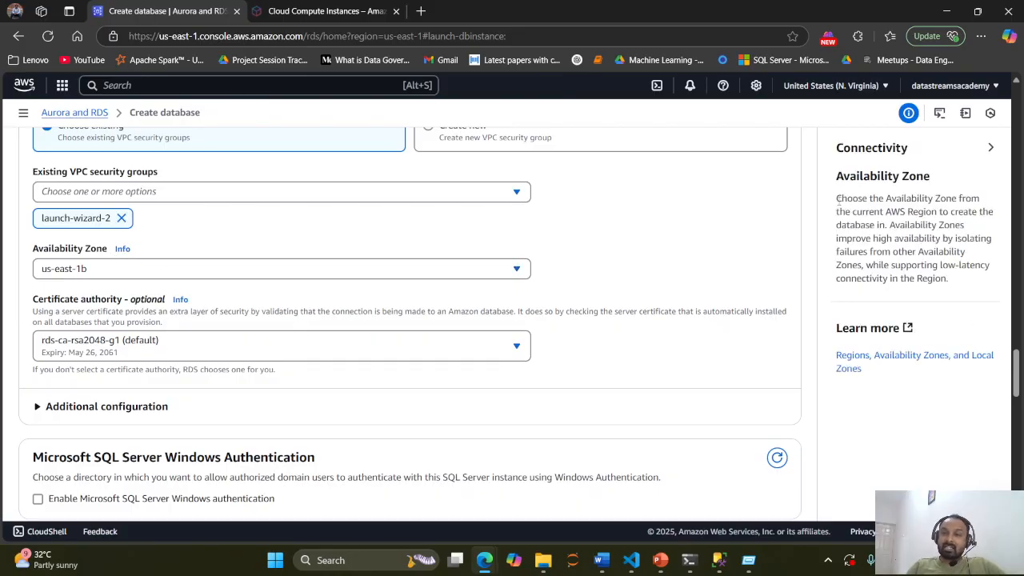
left_click_drag(837, 198, 998, 219)
left_click(907, 235)
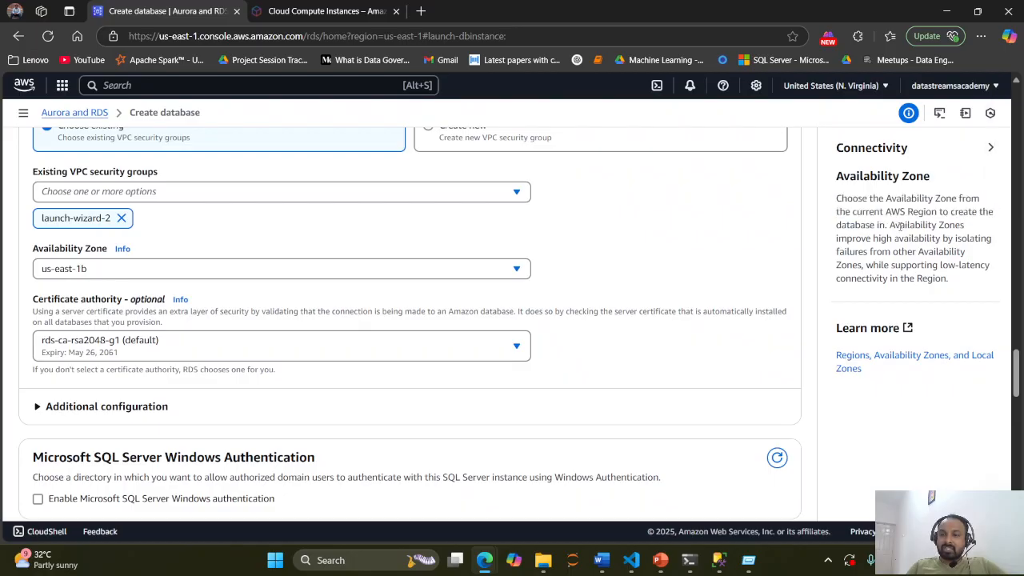
left_click_drag(885, 225, 988, 239)
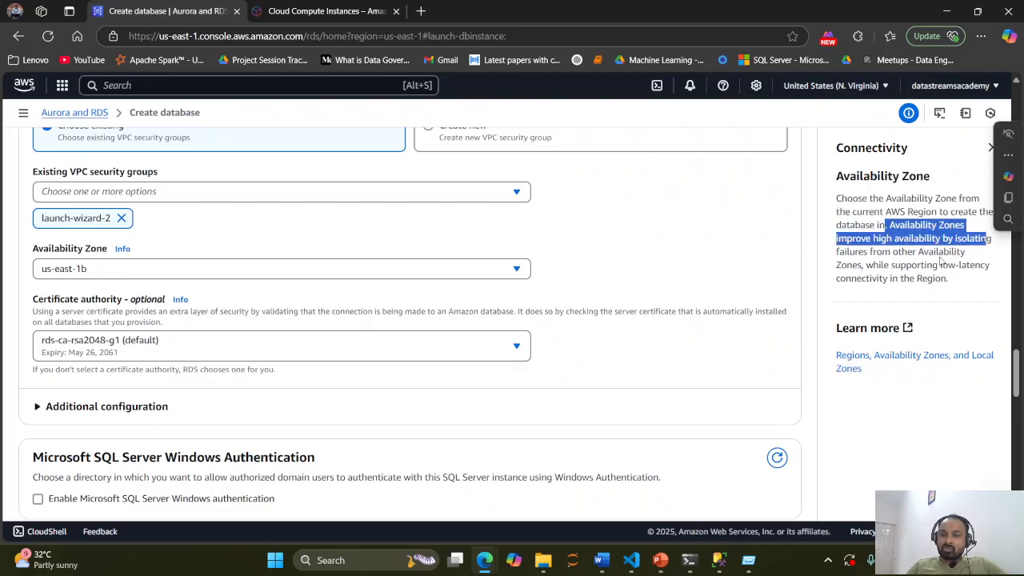
left_click(888, 251)
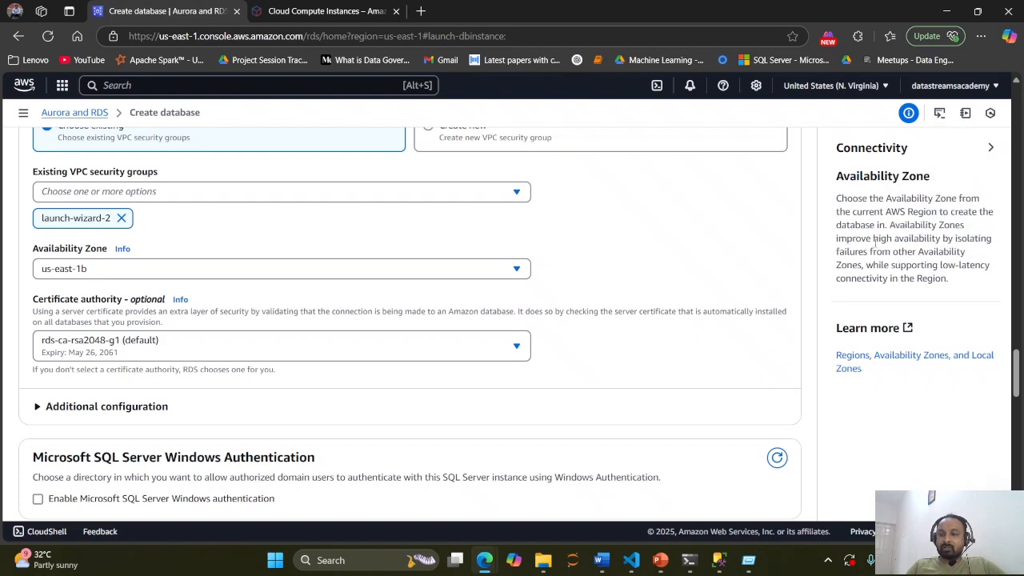
left_click_drag(874, 238, 943, 239)
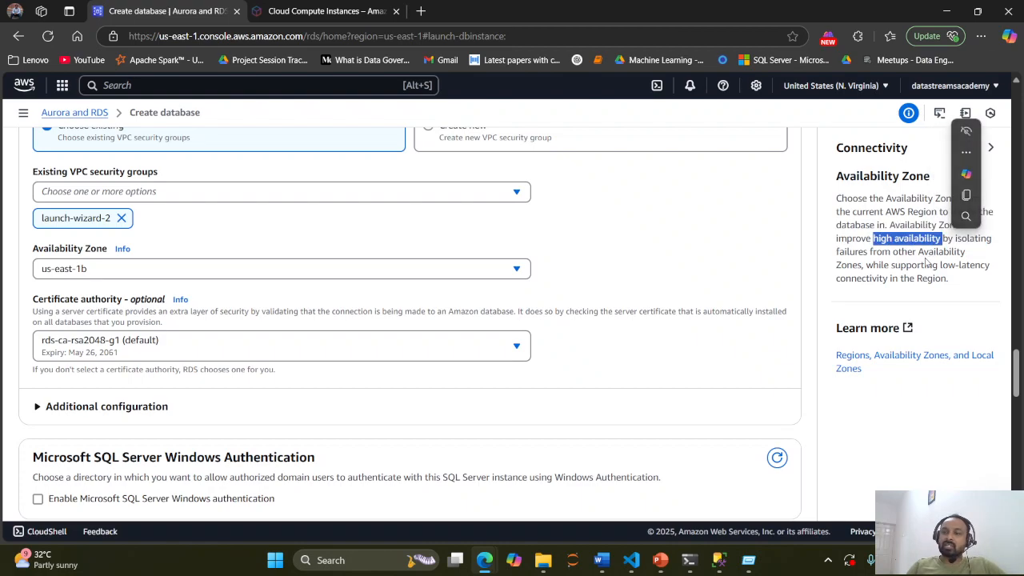
left_click(927, 257)
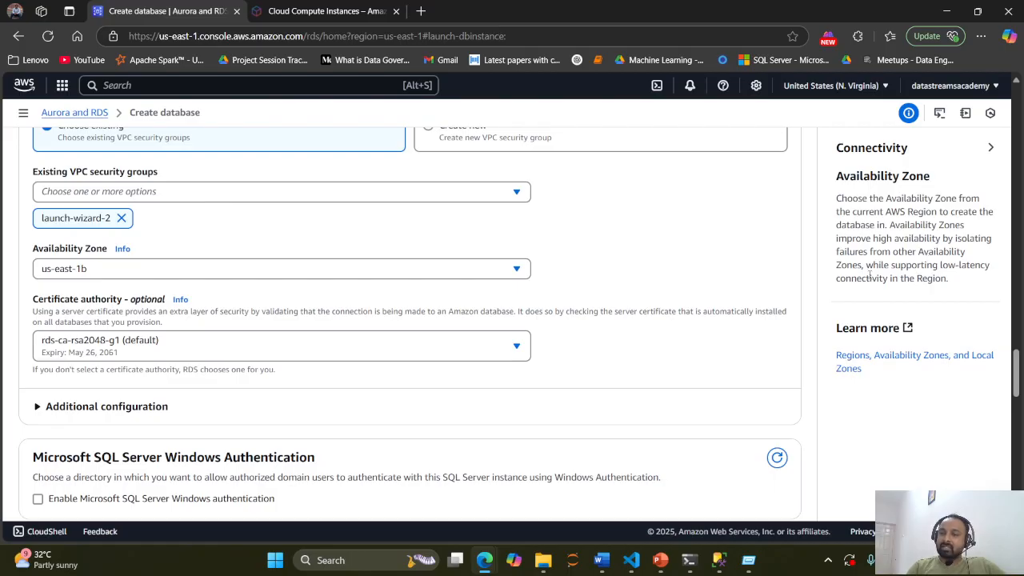
left_click_drag(863, 265, 946, 280)
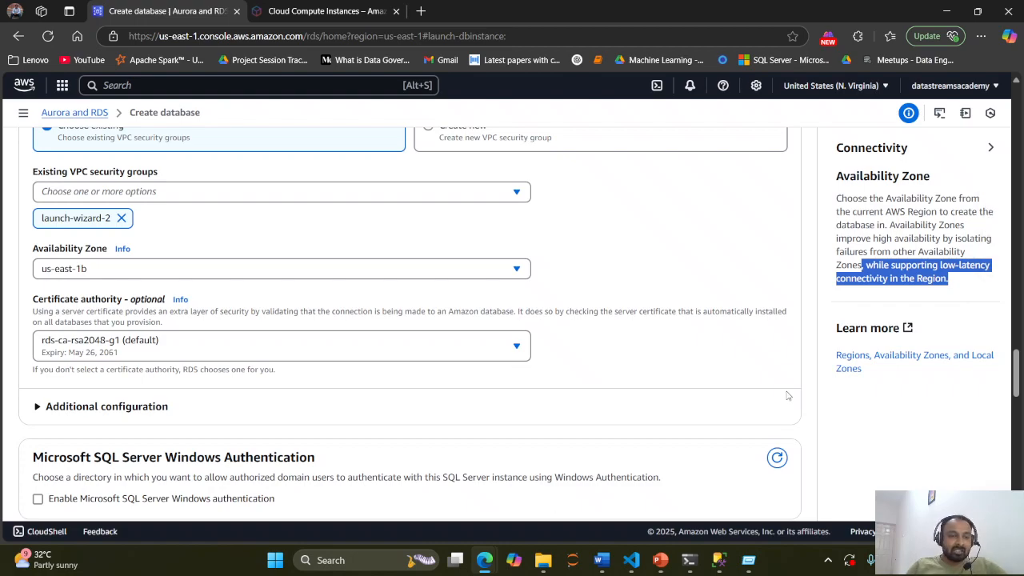
Step: Review the optional certificate authority setting and the database port in the additional connectivity configuration
scroll(788, 396, "down", 2)
scroll(406, 302, "up", 1)
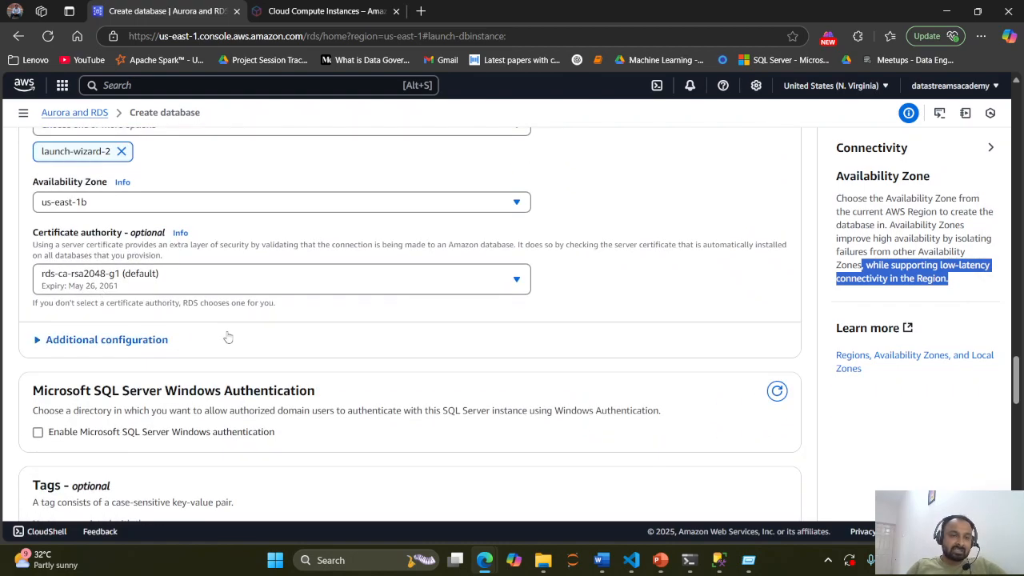
double_click(146, 233)
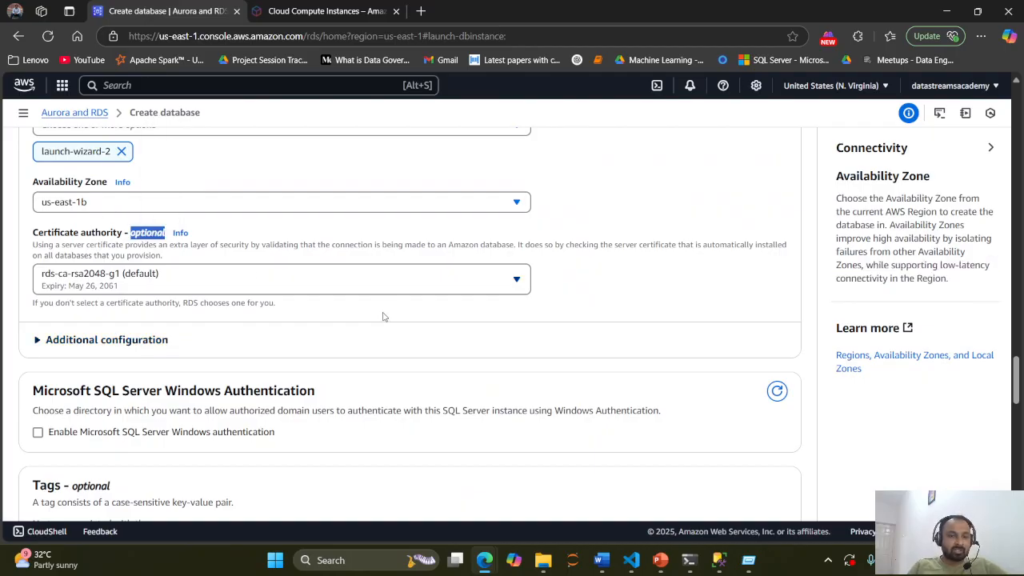
left_click(496, 319)
scroll(458, 319, "down", 2)
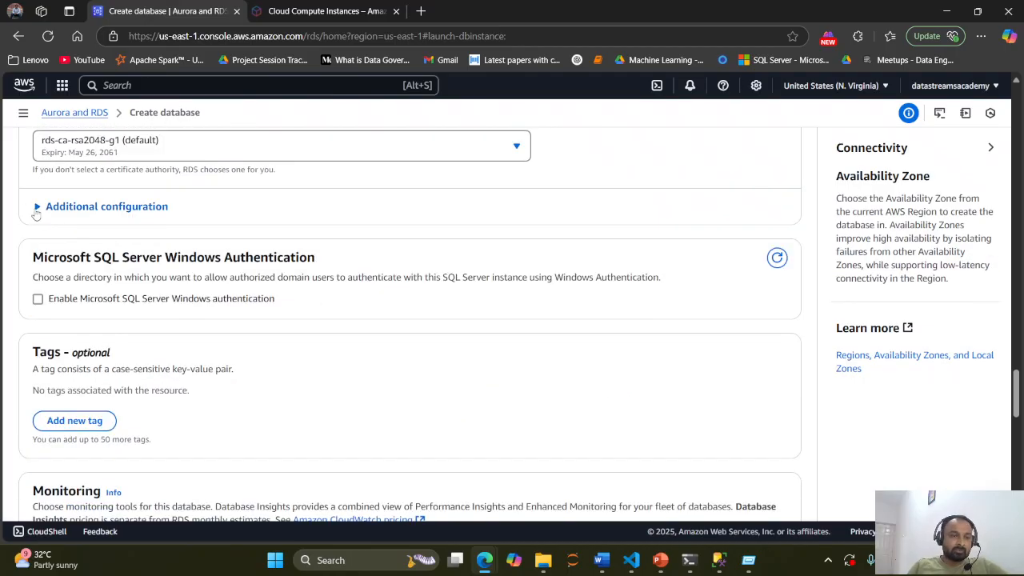
left_click(37, 207)
double_click(37, 211)
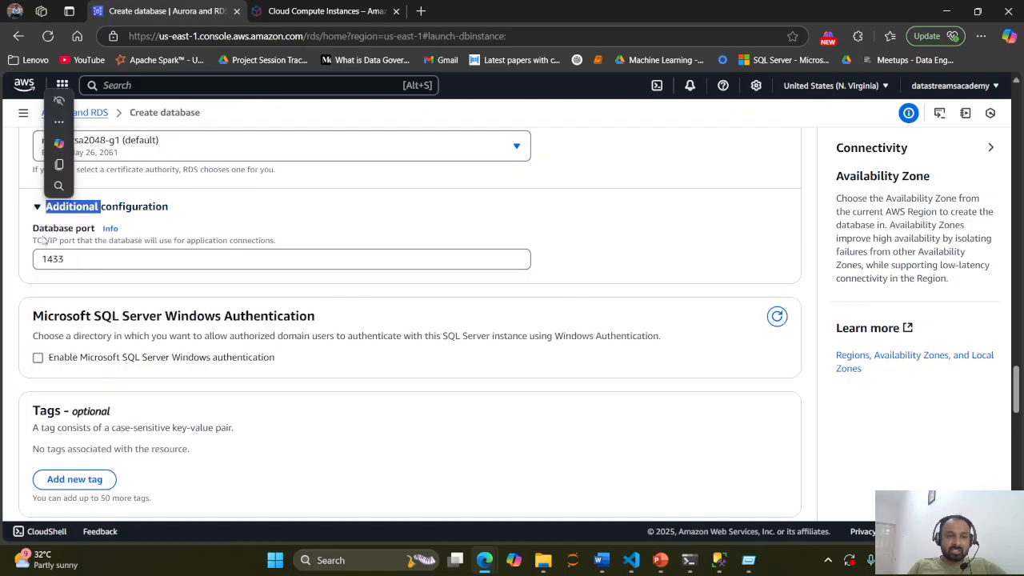
left_click_drag(91, 261, 45, 259)
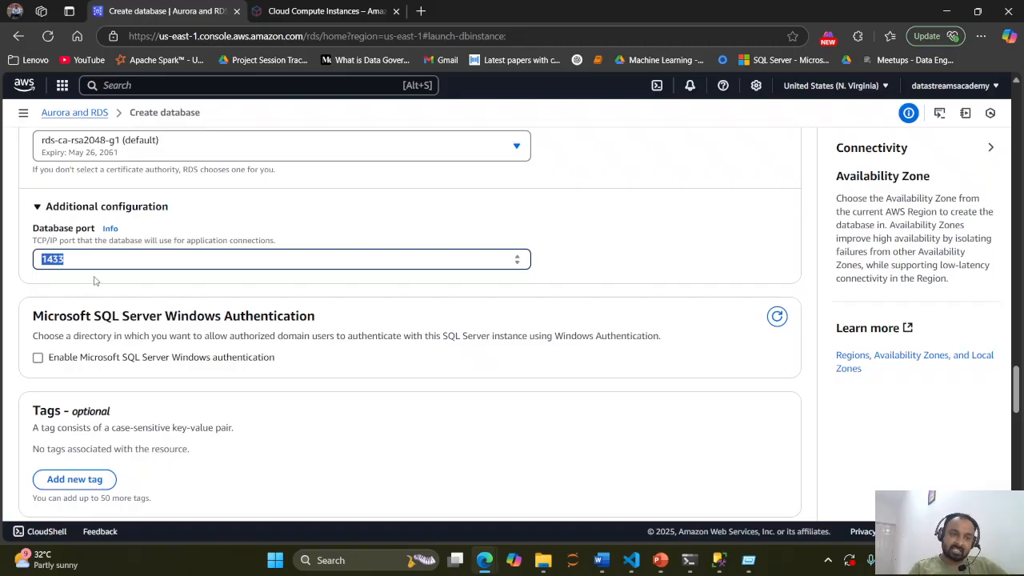
left_click(39, 214)
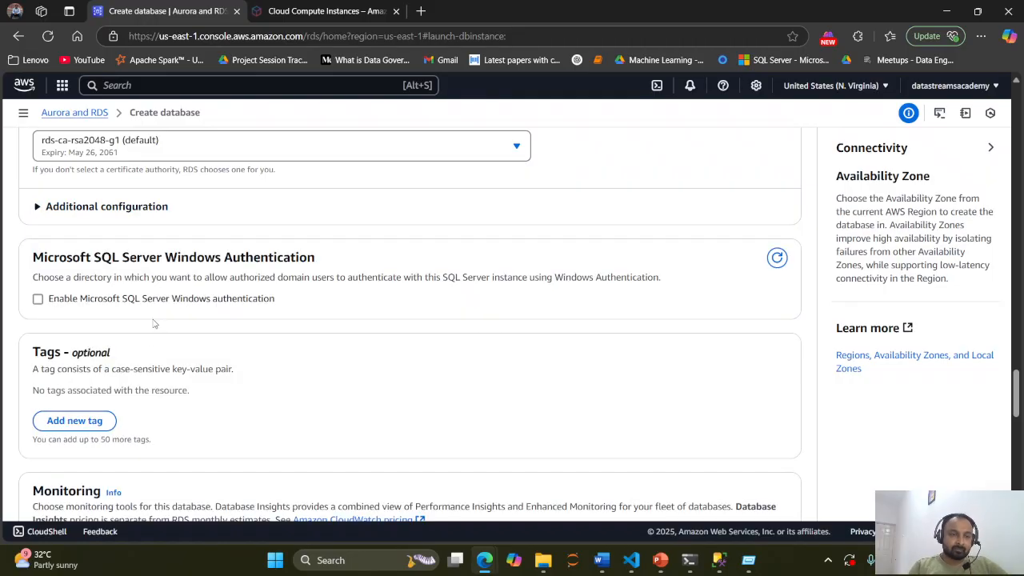
Step: Enable Microsoft SQL Server Windows authentication for the database instance
left_click(37, 300)
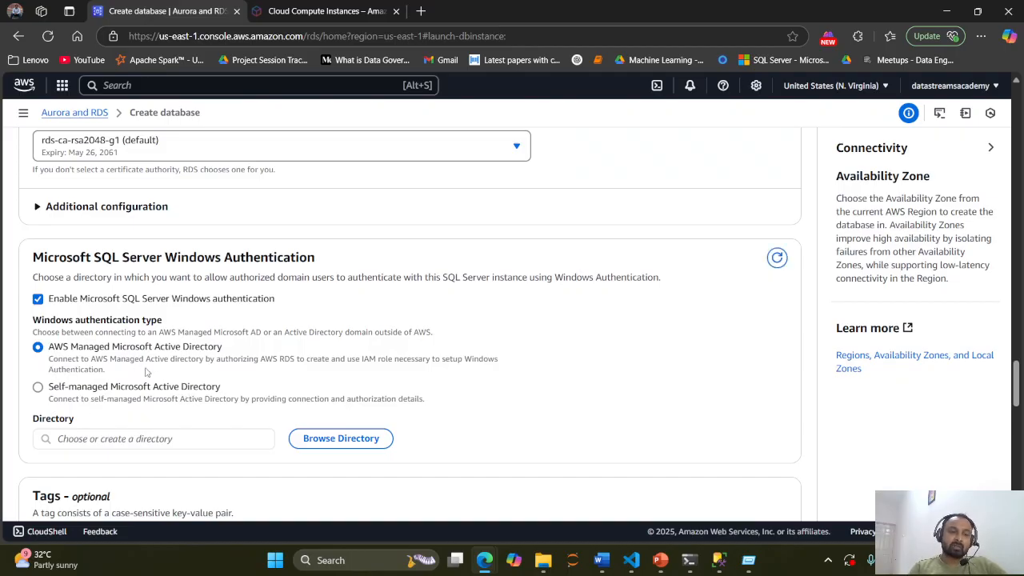
Step: Turn off Microsoft SQL Server Windows authentication, and add a new tag entry and remove it again
left_click(37, 298)
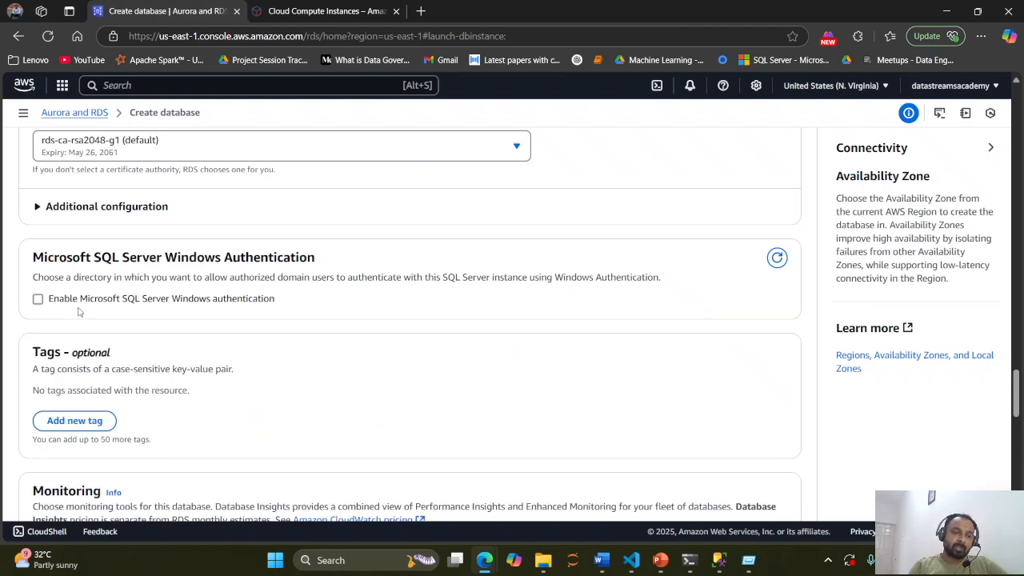
scroll(197, 339, "down", 1)
scroll(198, 341, "down", 1)
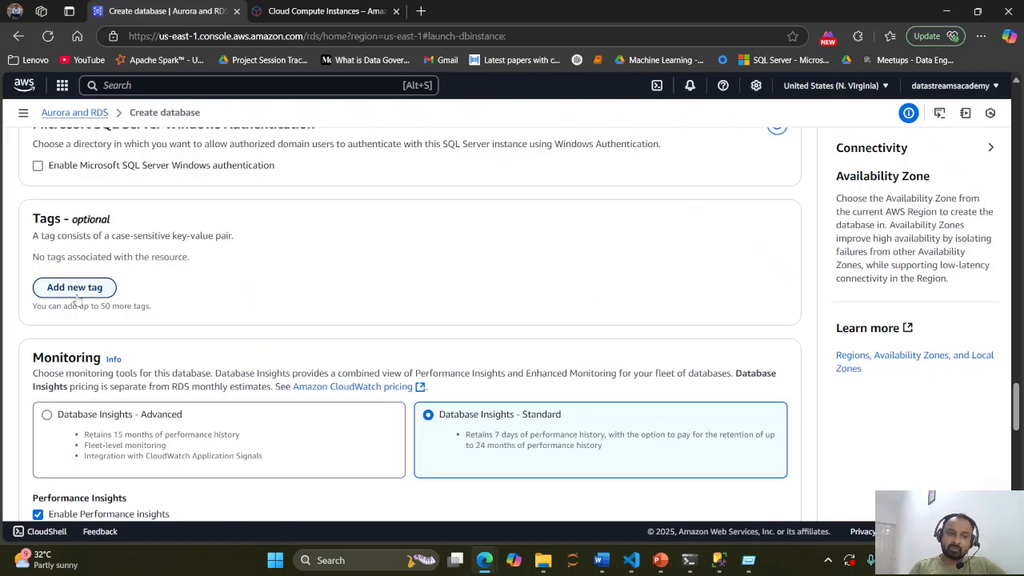
left_click(77, 295)
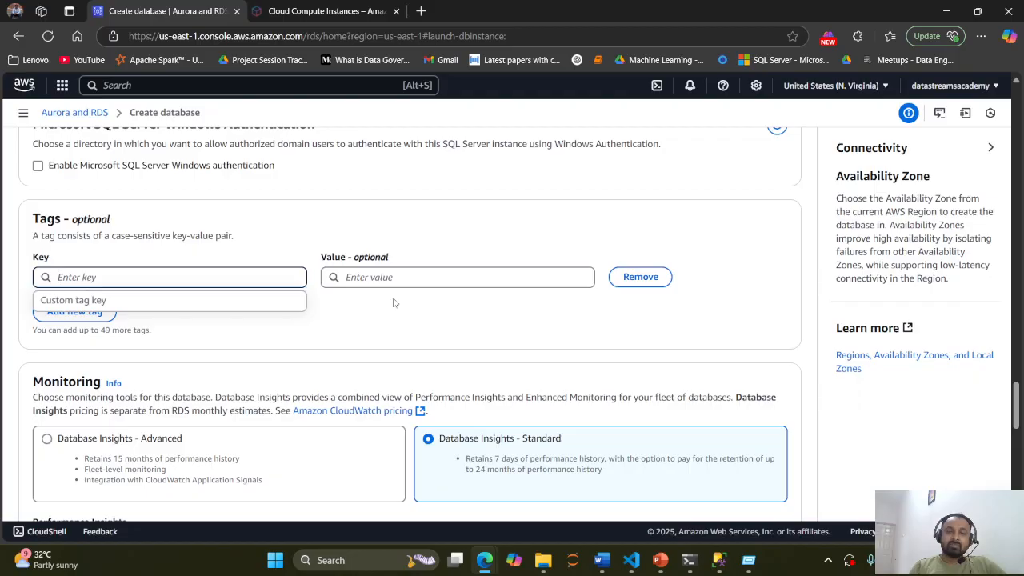
left_click(632, 280)
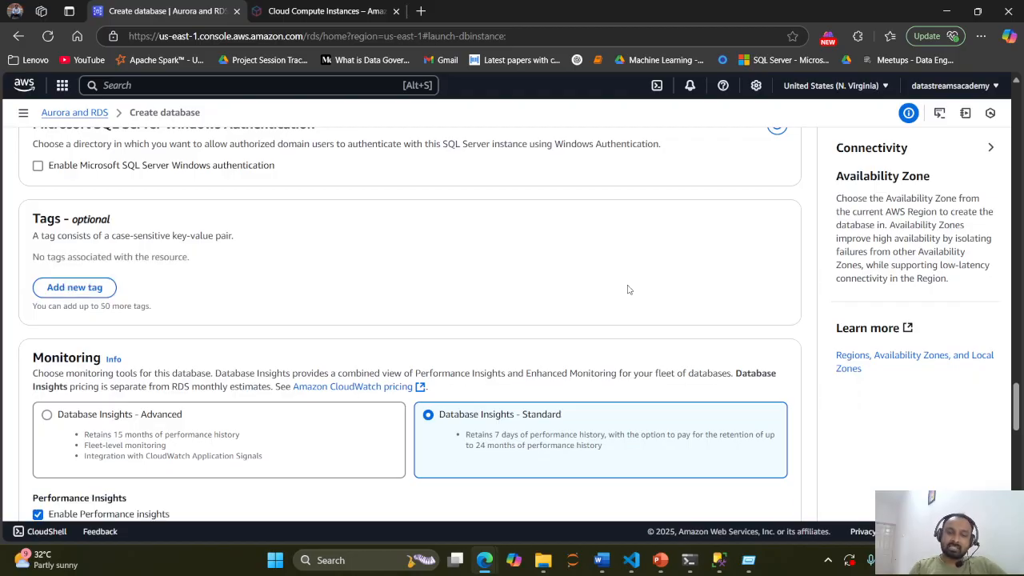
Step: Set the database's monitoring option to Database Insights - Advanced
scroll(386, 312, "down", 3)
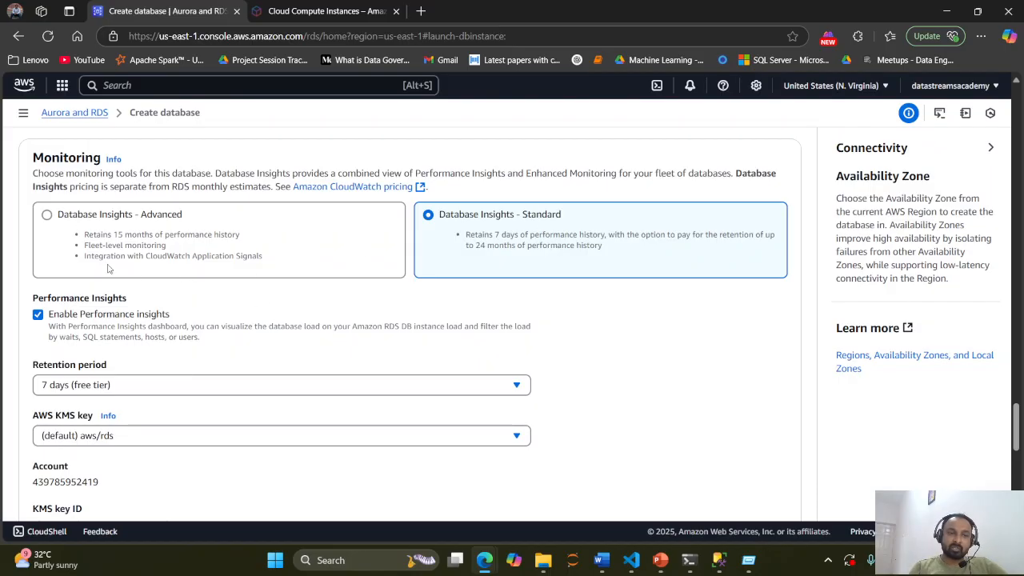
left_click_drag(83, 235, 292, 259)
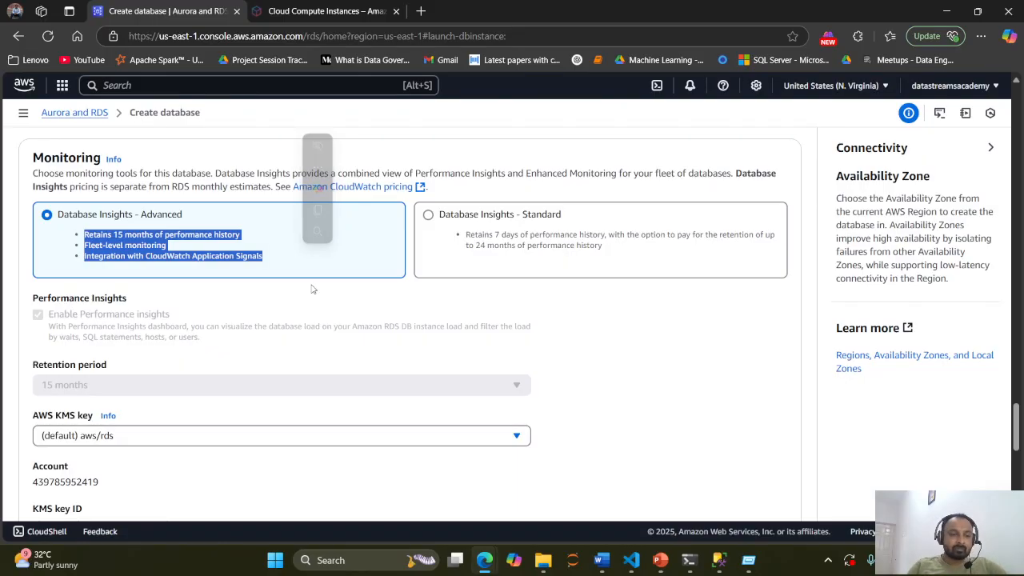
scroll(312, 288, "down", 2)
left_click_drag(31, 288, 112, 290)
left_click(184, 334)
scroll(184, 334, "down", 2)
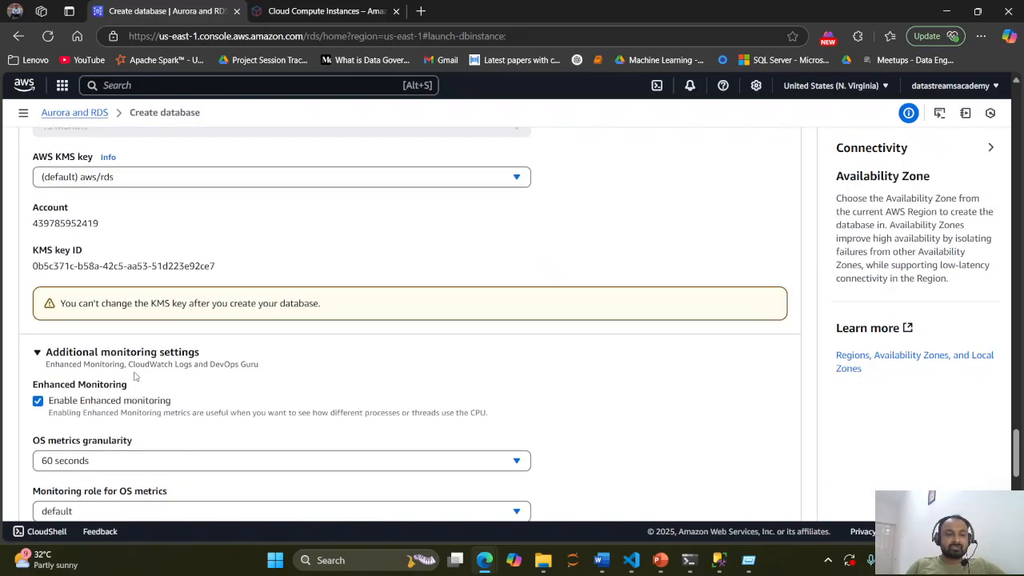
Step: Look through the AWS KMS key options and the additional monitoring settings, without changing them
left_click(129, 171)
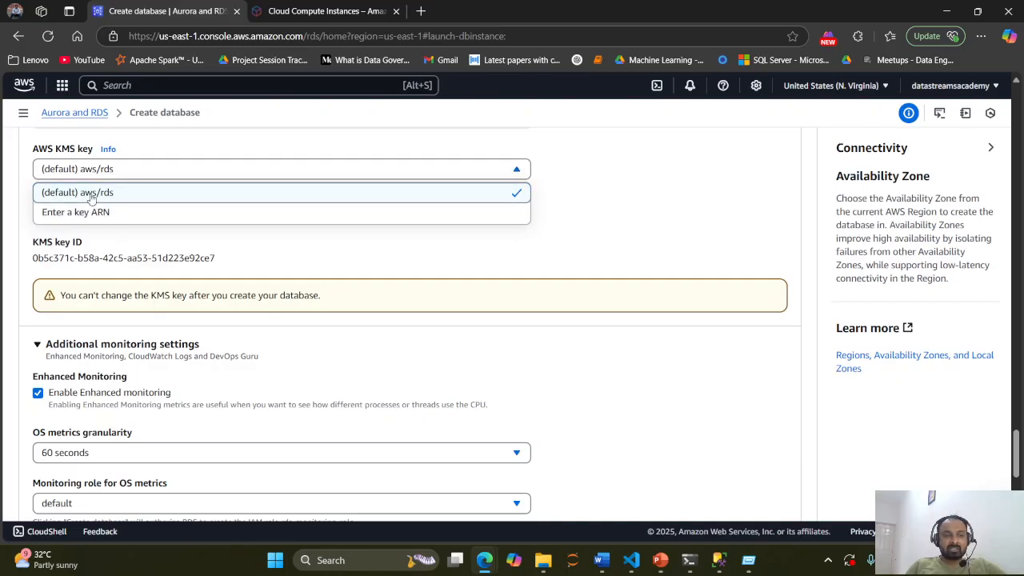
left_click(592, 174)
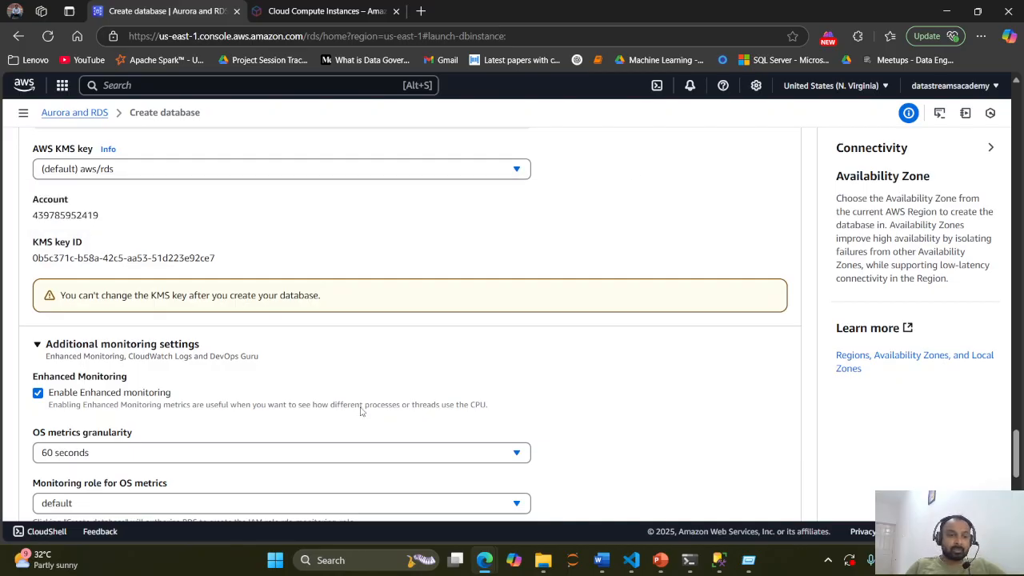
scroll(292, 366, "down", 3)
scroll(293, 373, "up", 1)
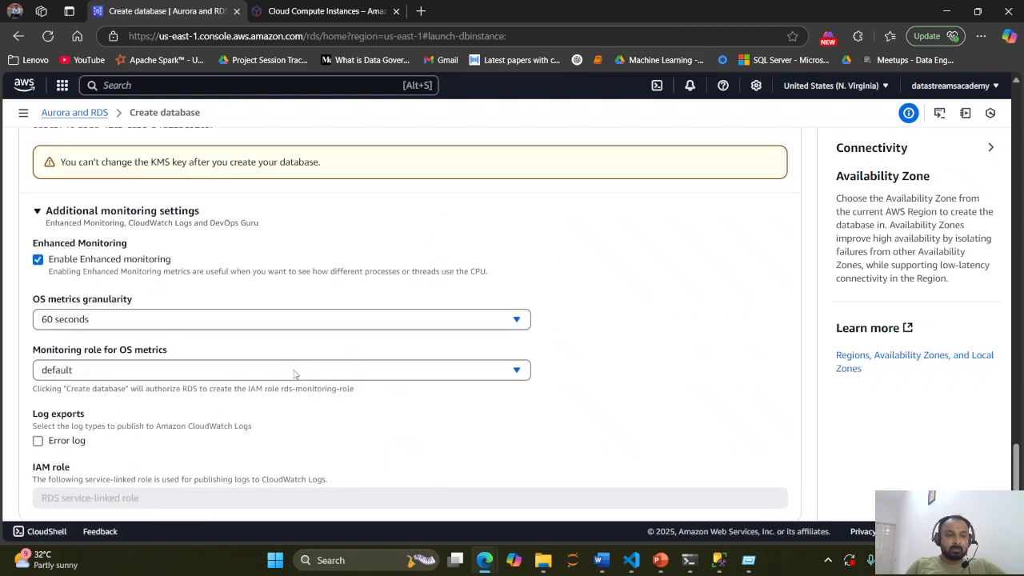
Step: Review the estimated monthly costs and their total for the SQL Server Express Edition configuration
scroll(295, 370, "down", 5)
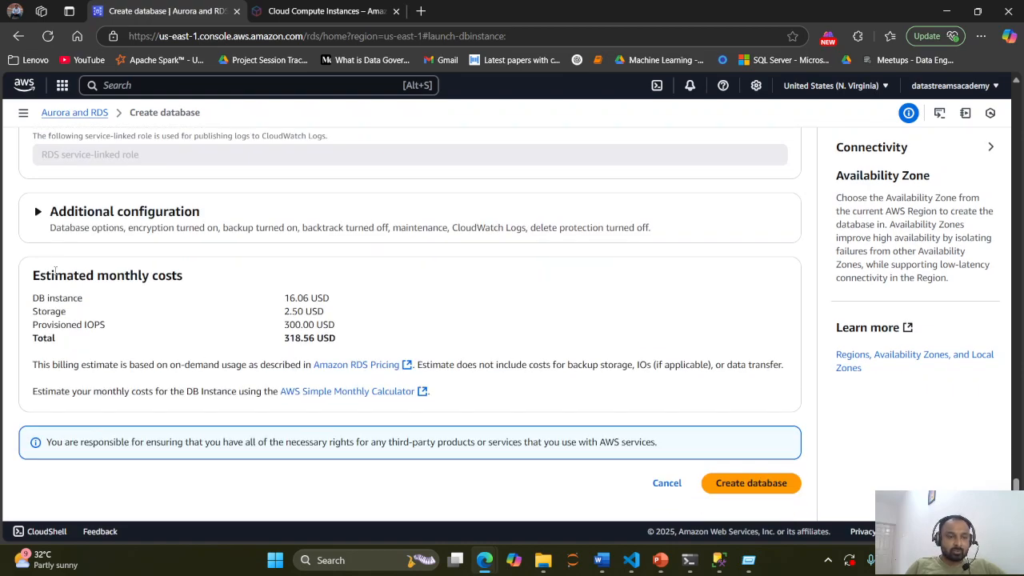
left_click_drag(32, 276, 229, 276)
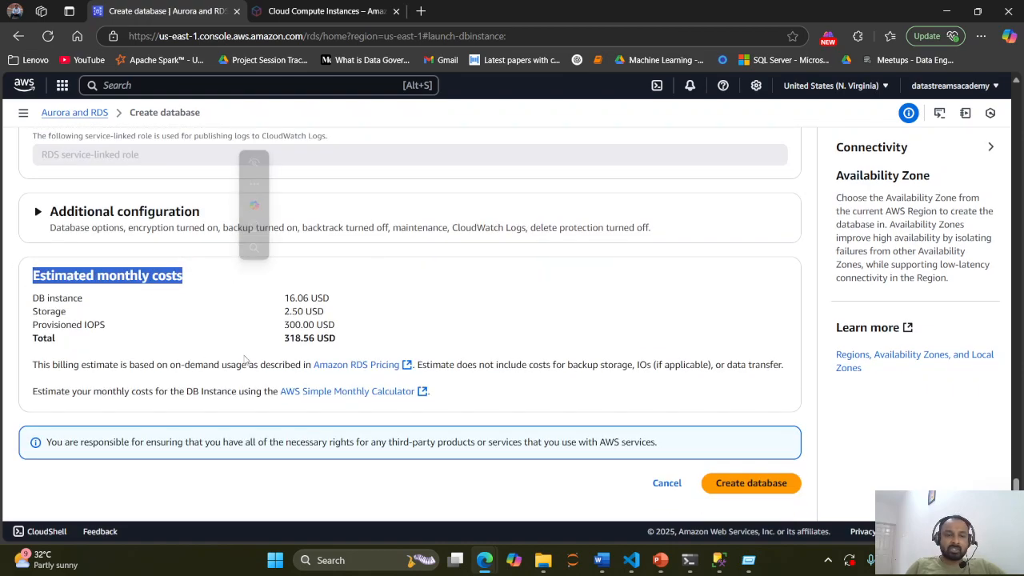
left_click_drag(294, 338, 302, 339)
left_click(286, 344)
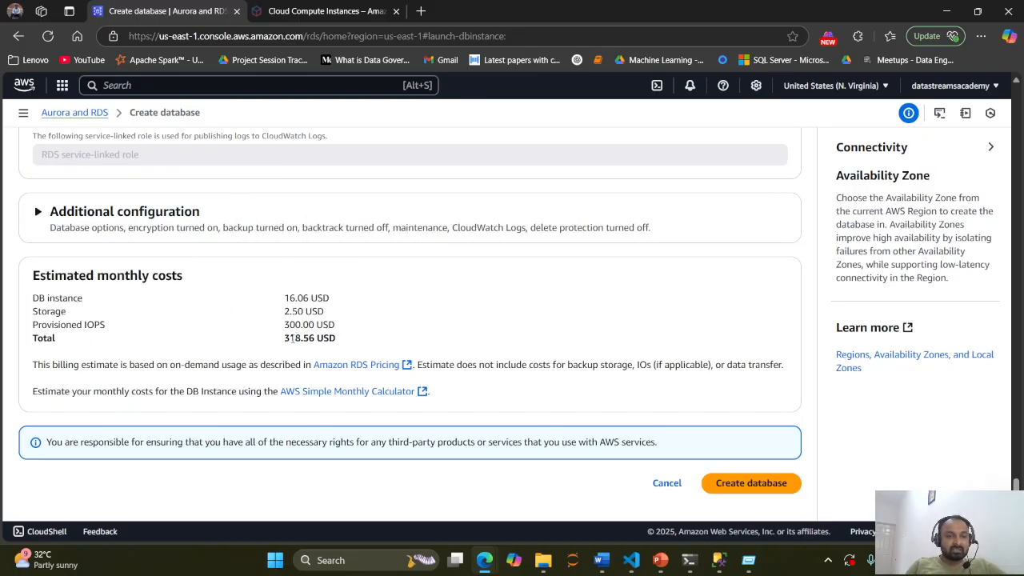
double_click(294, 339)
left_click(333, 349)
Step: Change the database edition to SQL Server Enterprise Edition
scroll(329, 350, "up", 15)
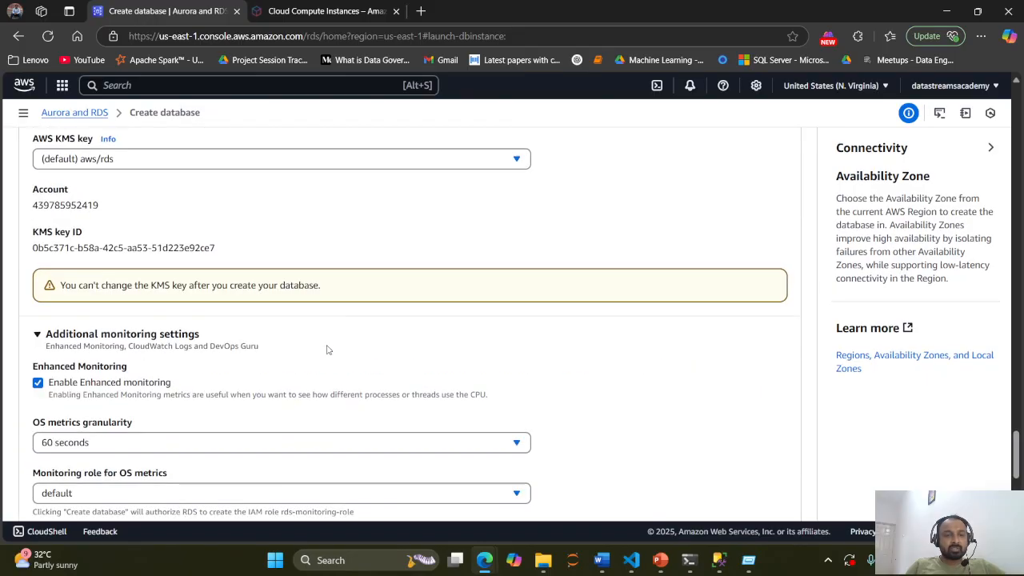
scroll(328, 352, "up", 20)
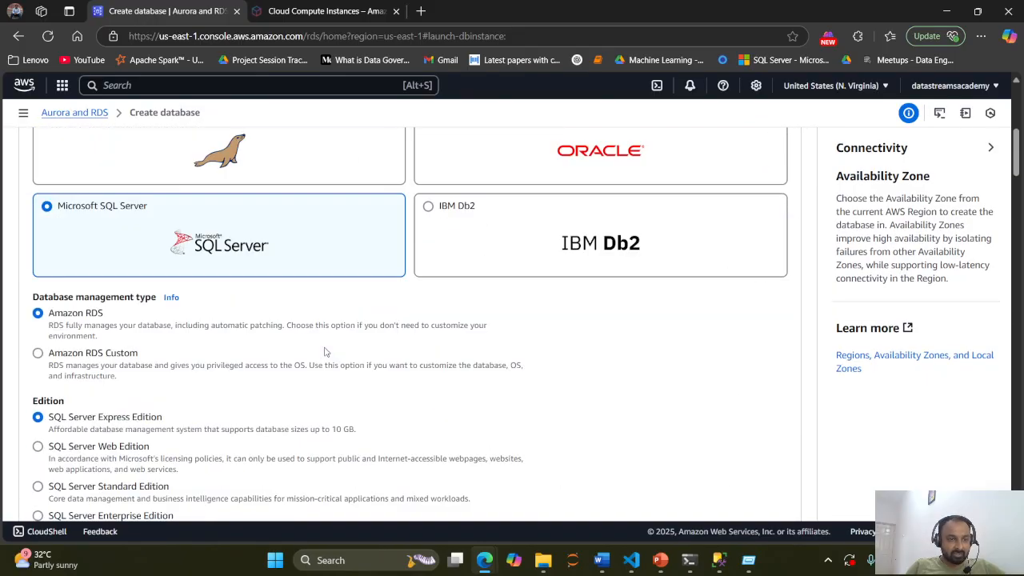
scroll(325, 352, "down", 4)
scroll(325, 352, "down", 5)
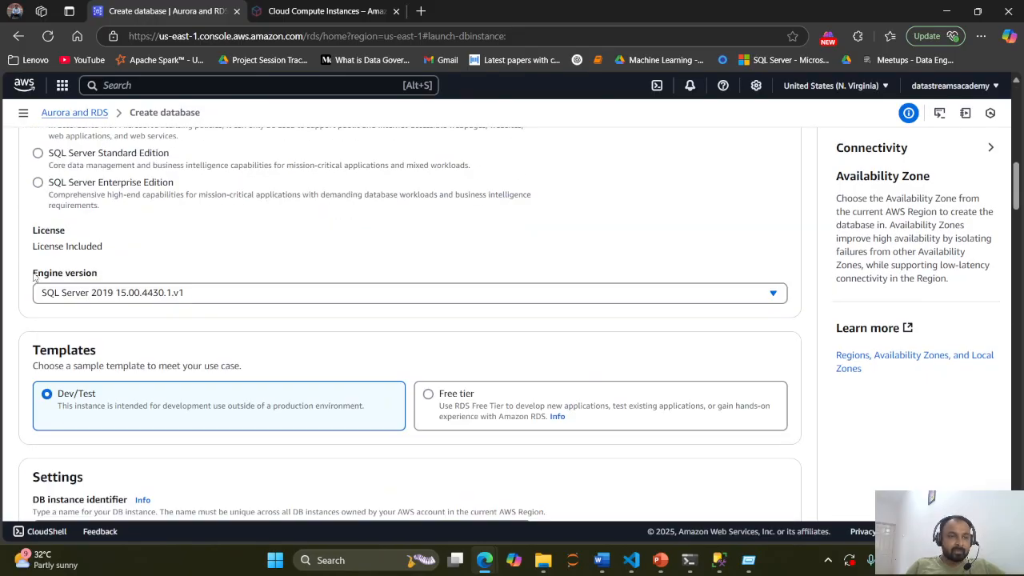
left_click(38, 183)
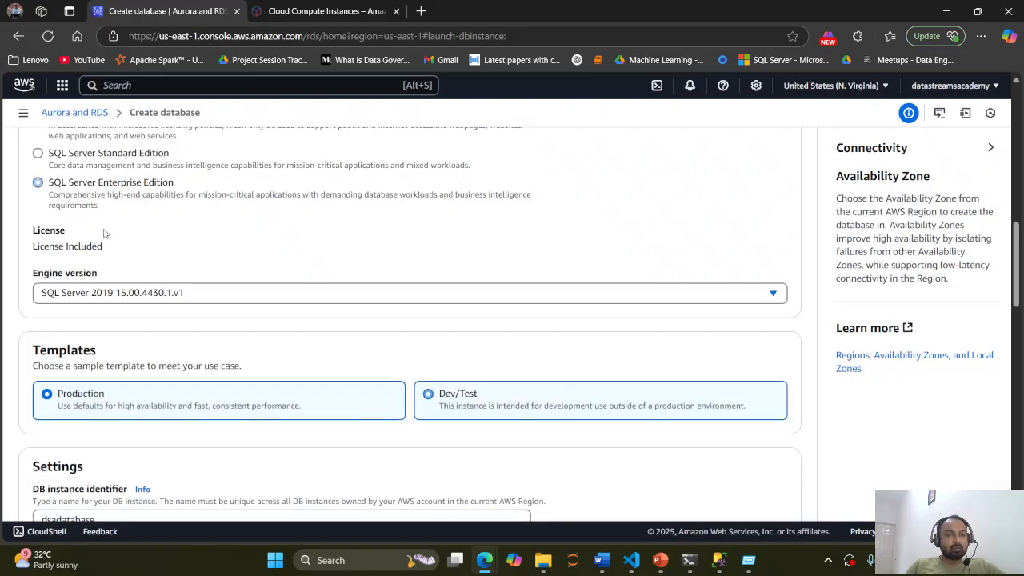
Step: Examine the DB instance cost and total monthly estimate for the Enterprise Edition
scroll(250, 274, "down", 20)
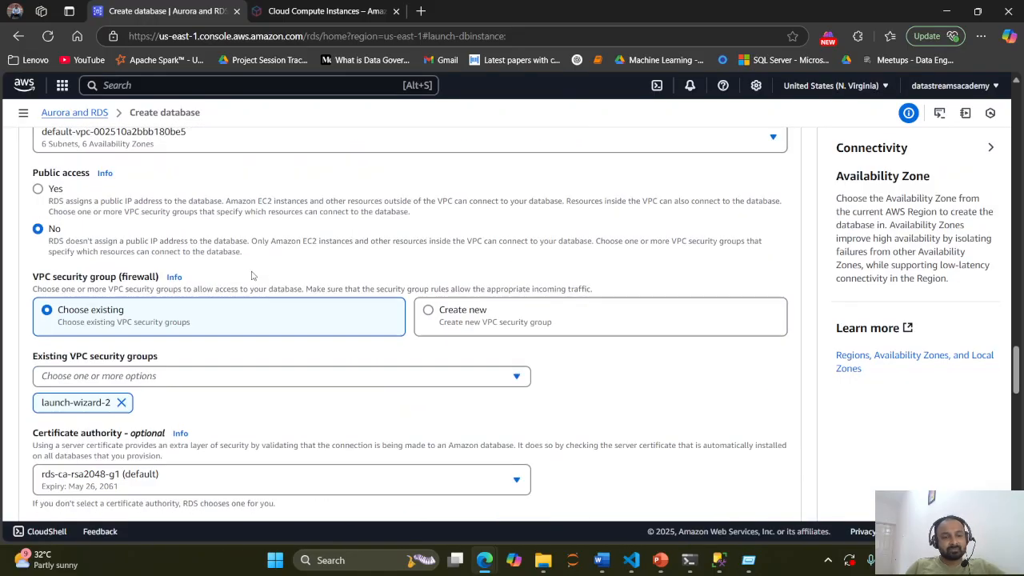
scroll(252, 275, "down", 1)
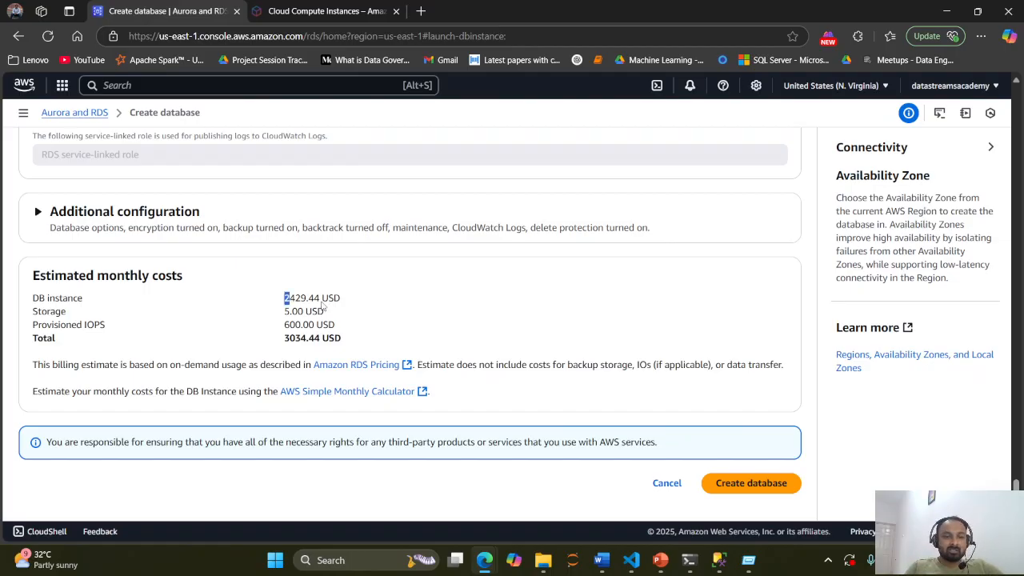
left_click_drag(323, 305, 324, 305)
double_click(292, 339)
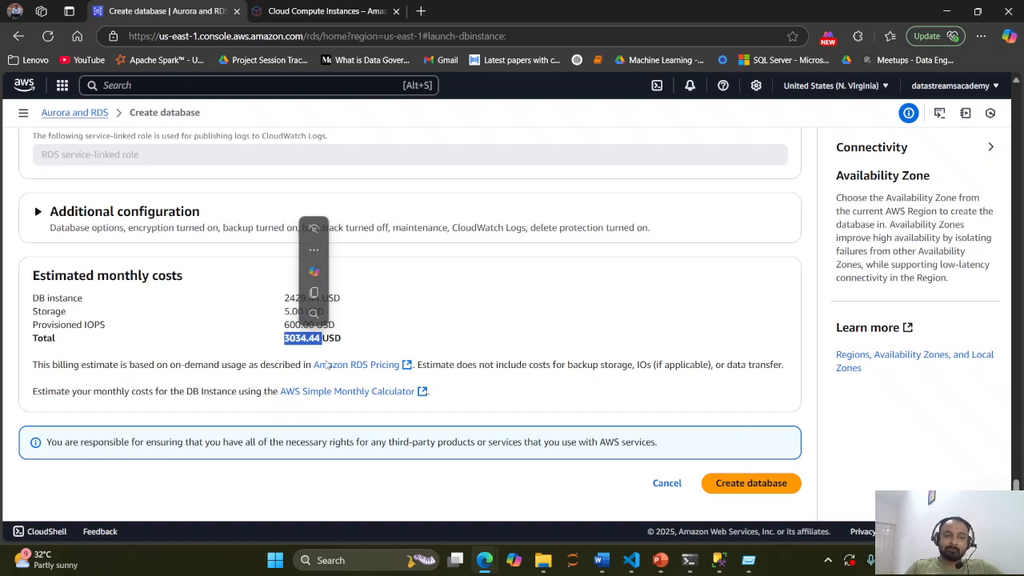
Step: Switch the database edition to SQL Server Standard Edition
scroll(241, 313, "up", 10)
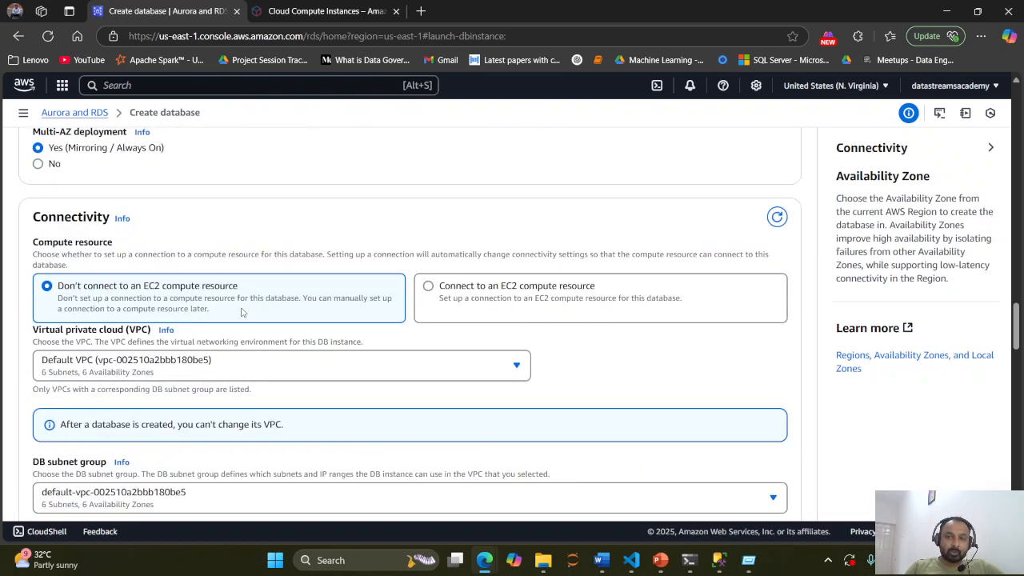
scroll(241, 313, "up", 15)
scroll(195, 329, "down", 5)
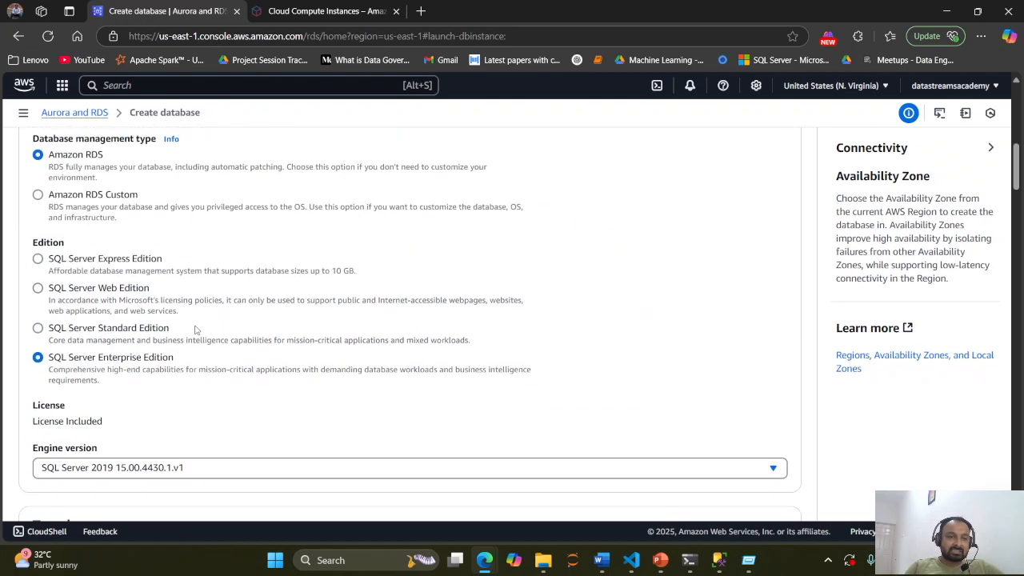
left_click_drag(83, 359, 192, 362)
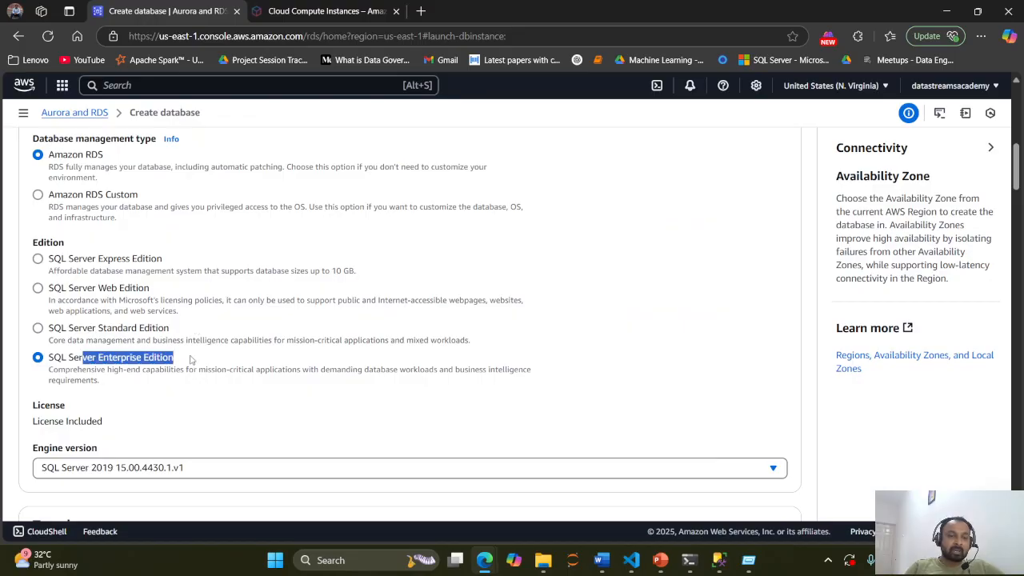
left_click(99, 373)
left_click(39, 329)
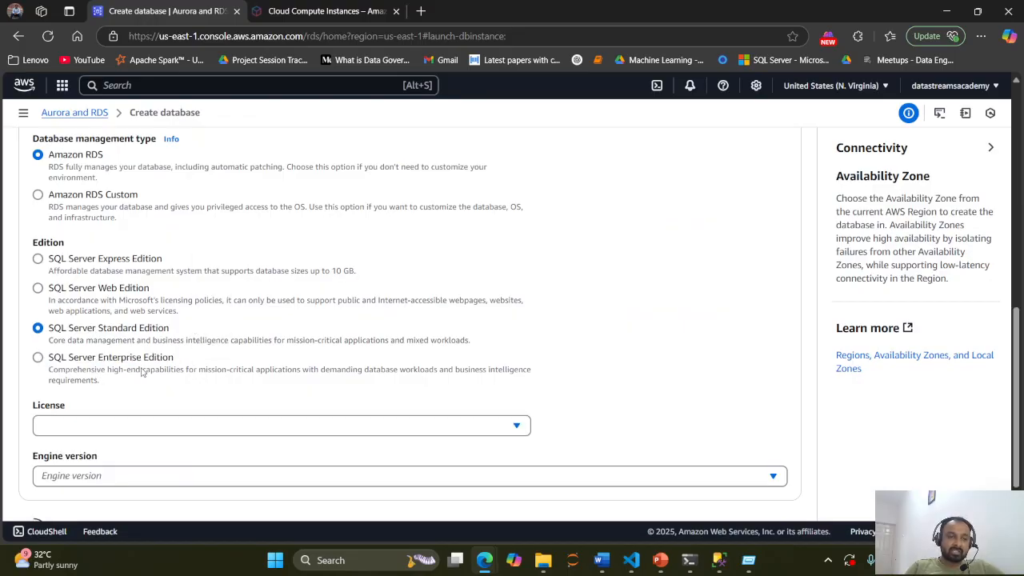
Step: Examine the DB instance cost and total monthly estimate for the Standard Edition
scroll(143, 372, "down", 1)
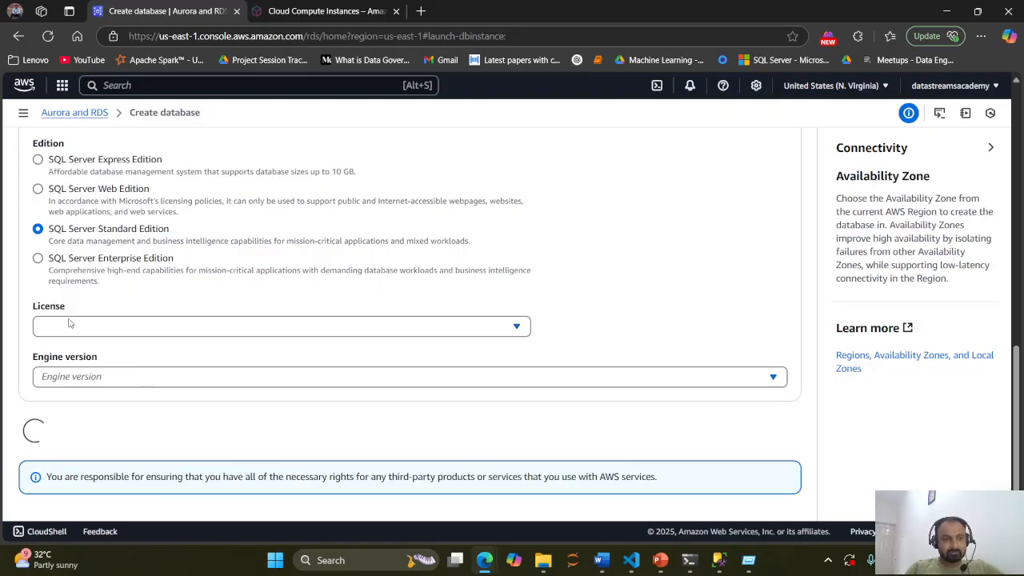
scroll(80, 320, "down", 15)
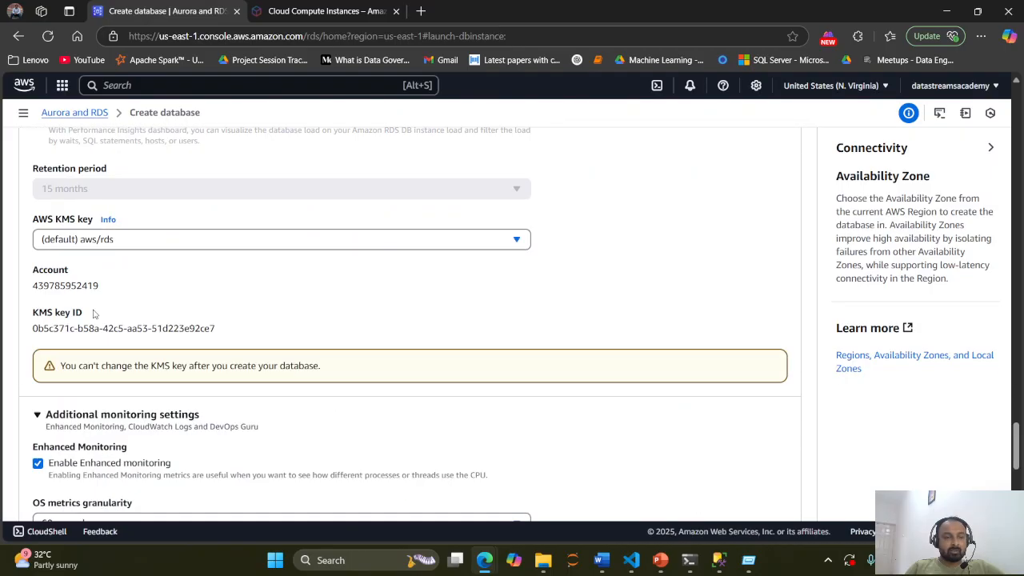
scroll(93, 313, "down", 7)
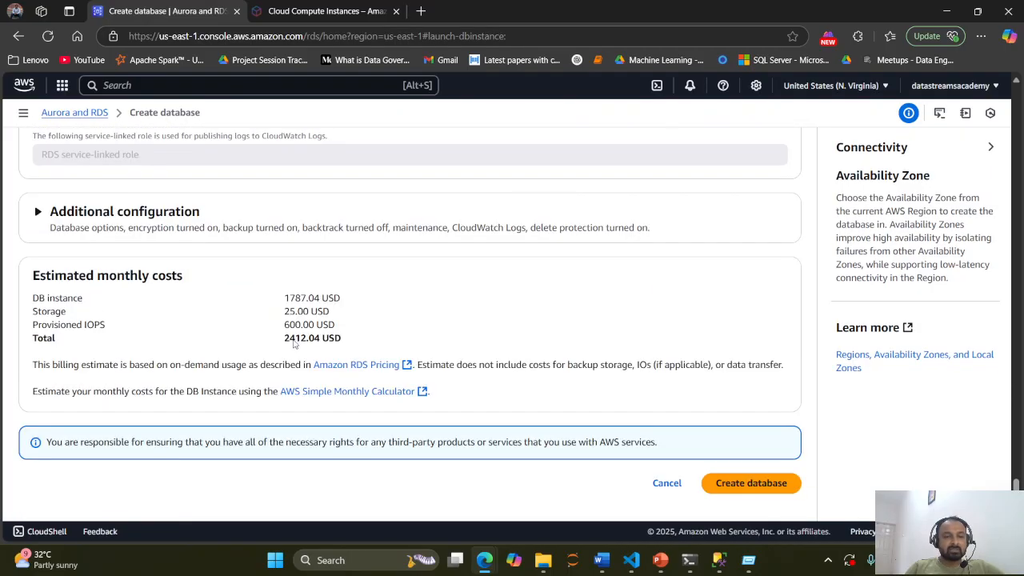
left_click_drag(287, 298, 342, 299)
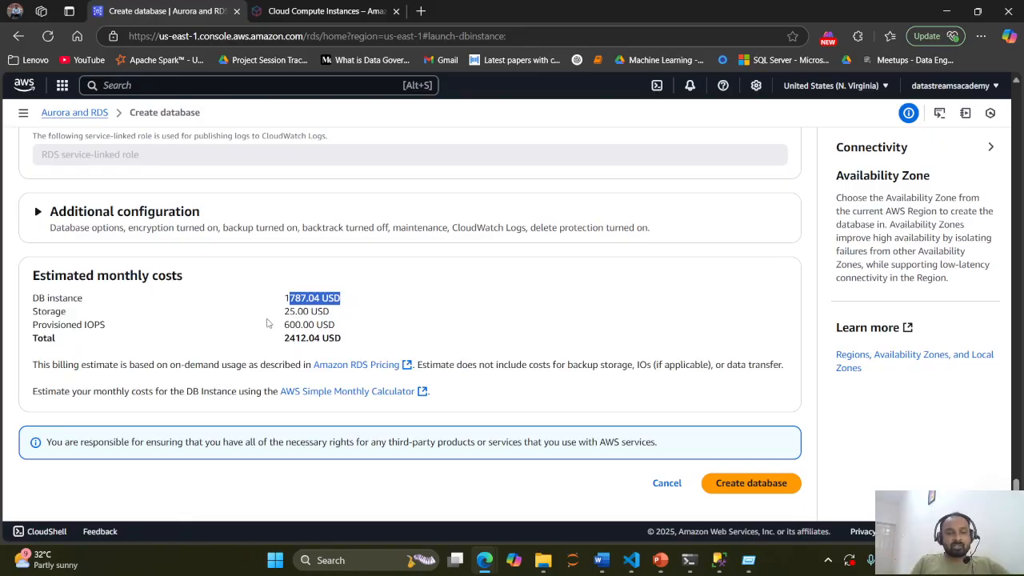
Step: Change the database's storage type to General Purpose SSD (gp2)
scroll(221, 335, "up", 7)
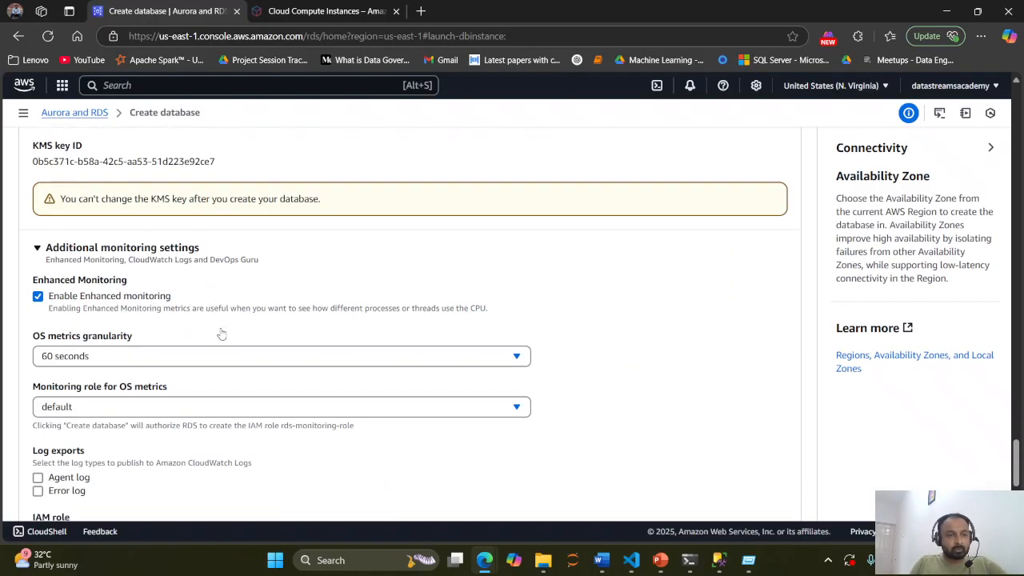
scroll(211, 337, "up", 8)
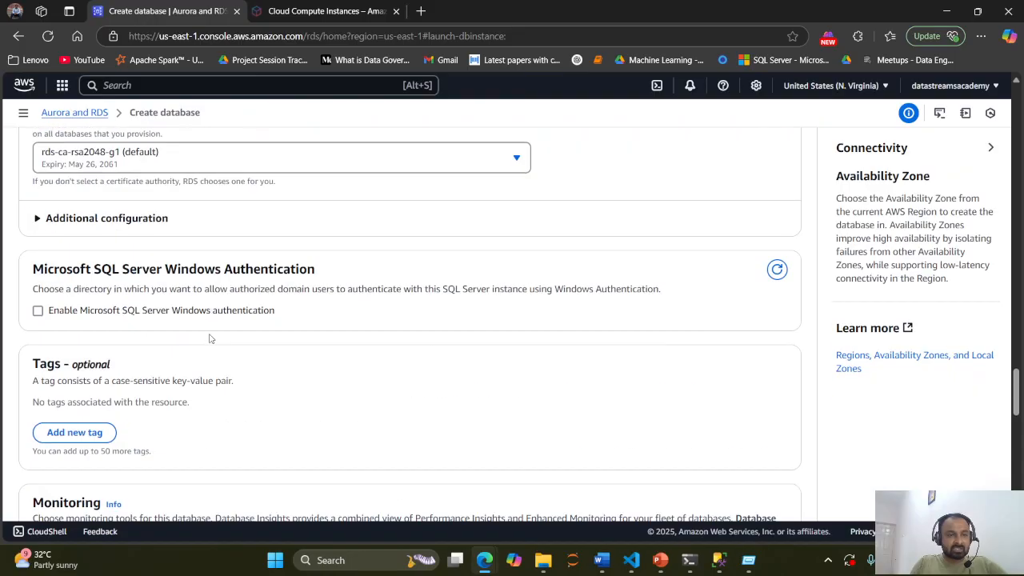
scroll(167, 302, "up", 5)
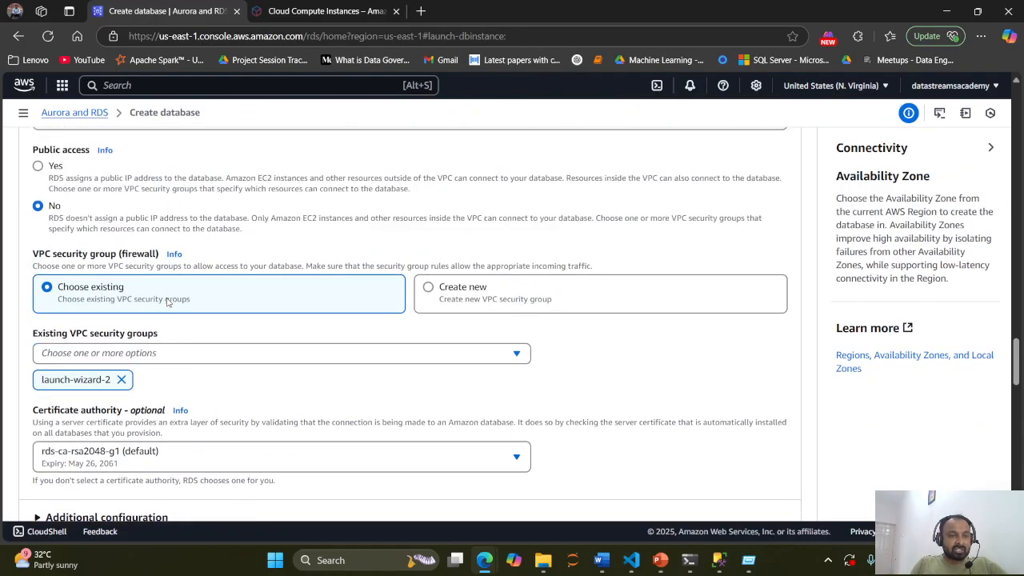
scroll(167, 302, "up", 10)
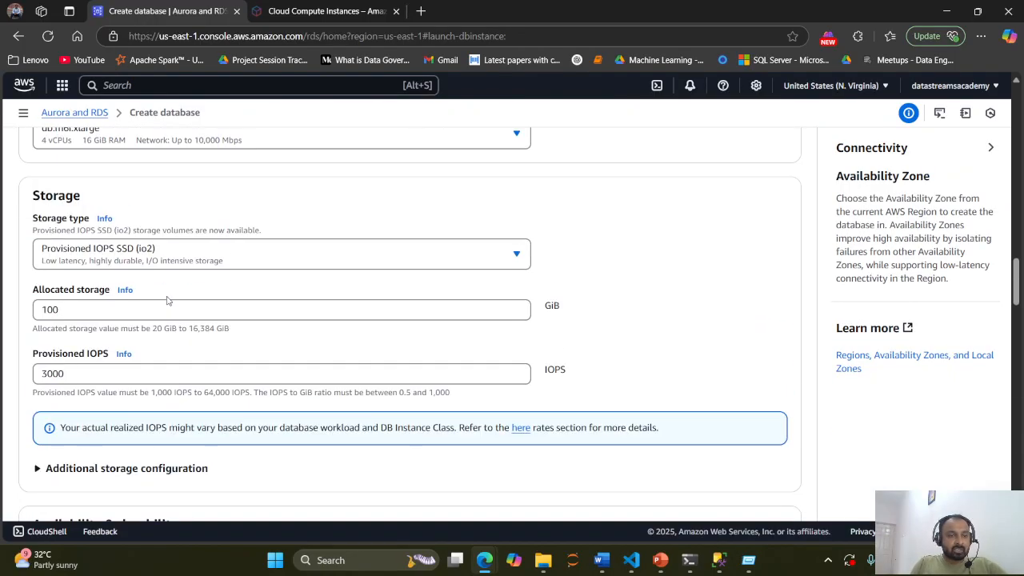
left_click(126, 255)
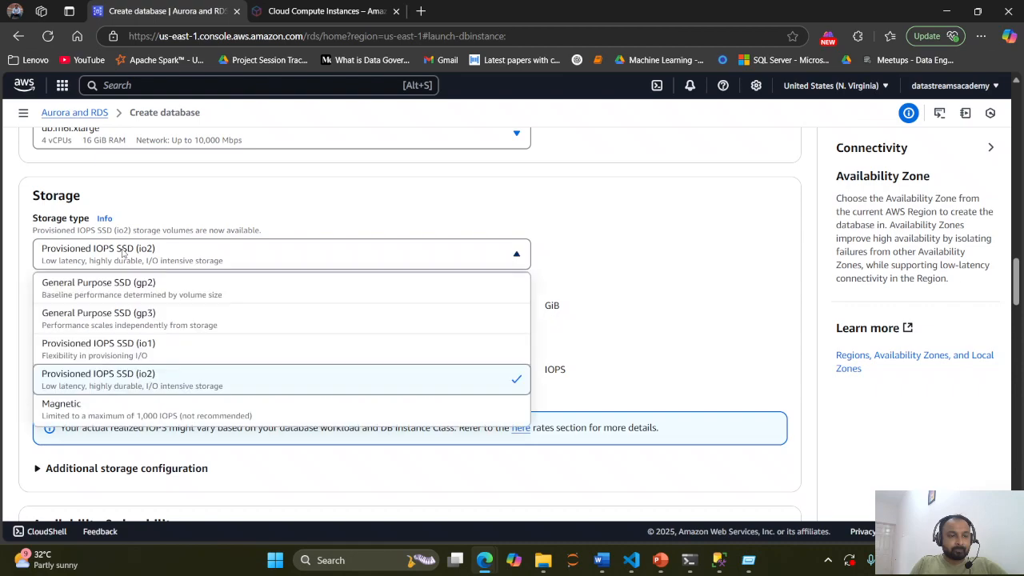
left_click(105, 298)
Step: Check the estimated monthly costs with General Purpose SSD storage selected
scroll(315, 368, "down", 15)
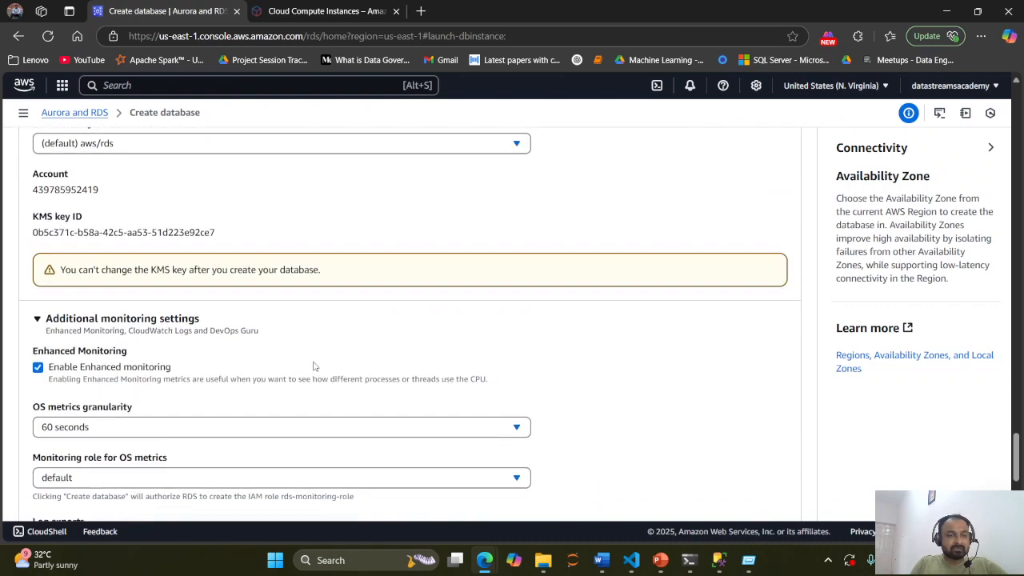
scroll(314, 366, "down", 7)
left_click_drag(114, 338, 120, 325)
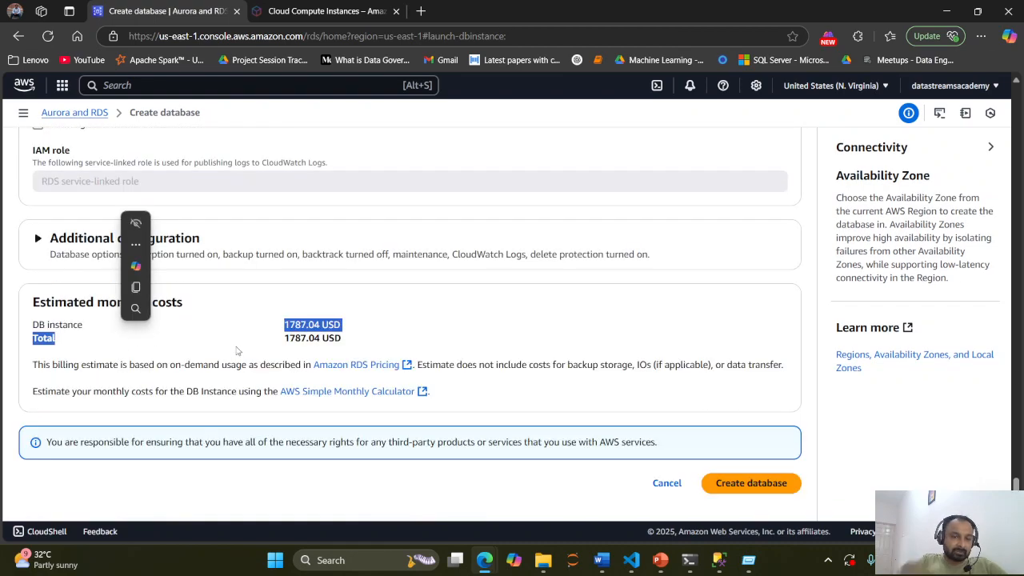
Step: Switch the database edition to SQL Server Express Edition
left_click(294, 339)
scroll(293, 338, "up", 10)
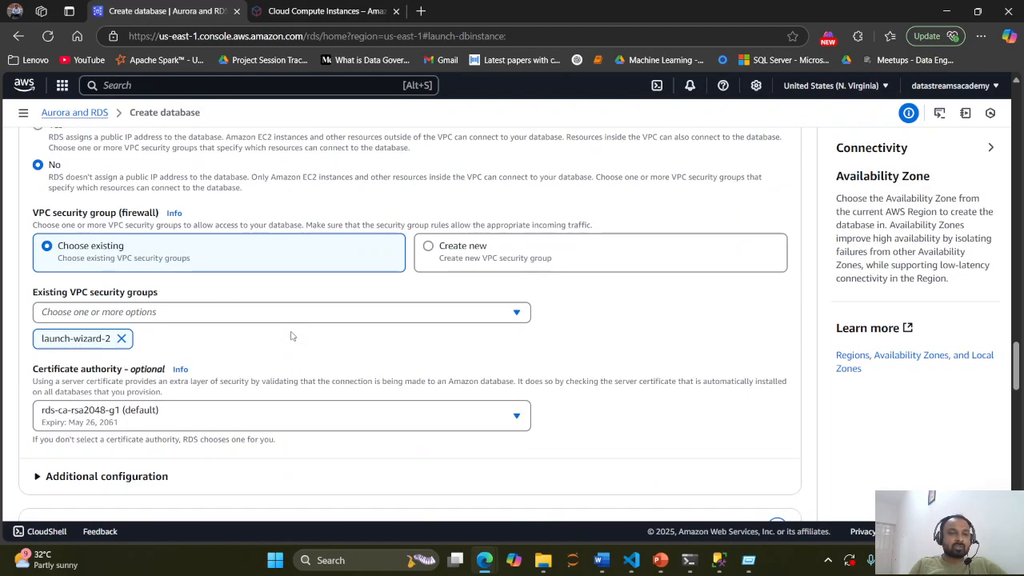
scroll(292, 336, "up", 6)
scroll(292, 336, "up", 4)
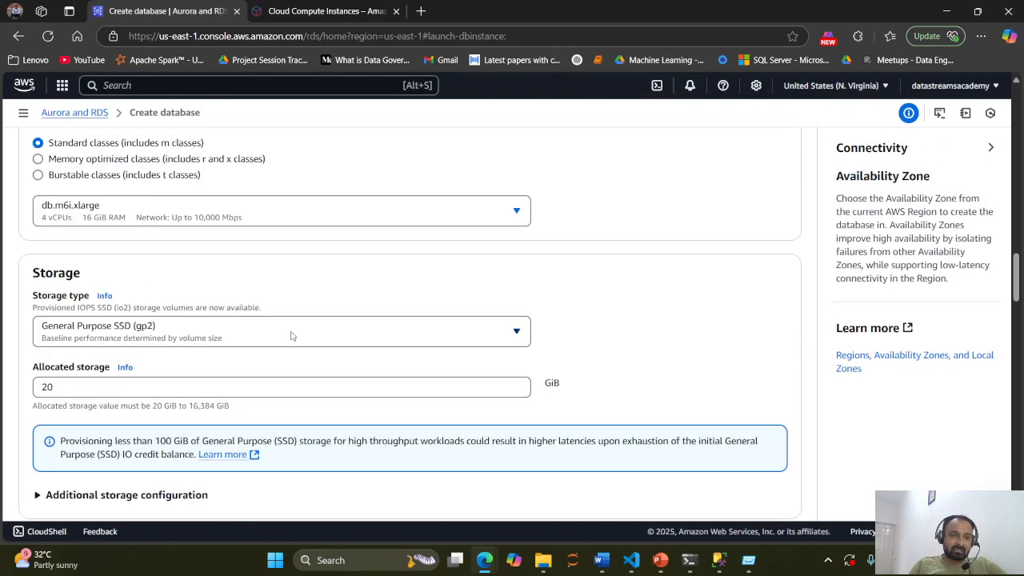
scroll(292, 336, "up", 1)
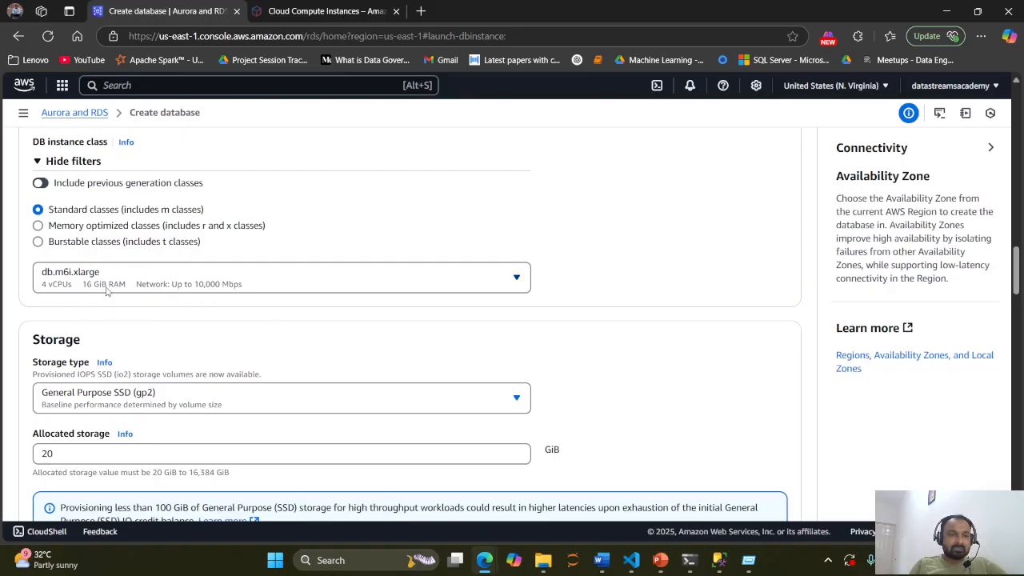
scroll(101, 285, "up", 15)
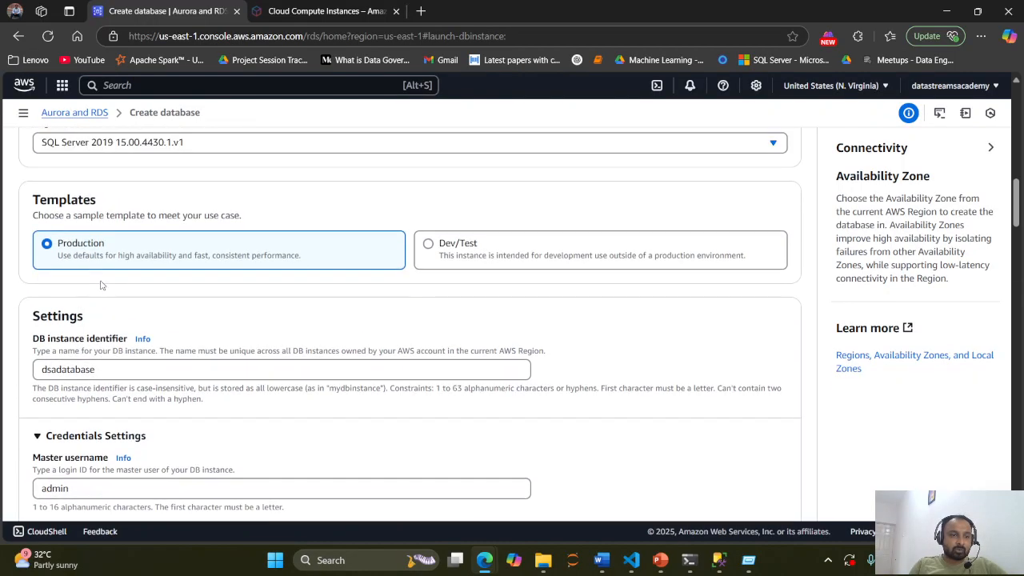
scroll(102, 285, "up", 1)
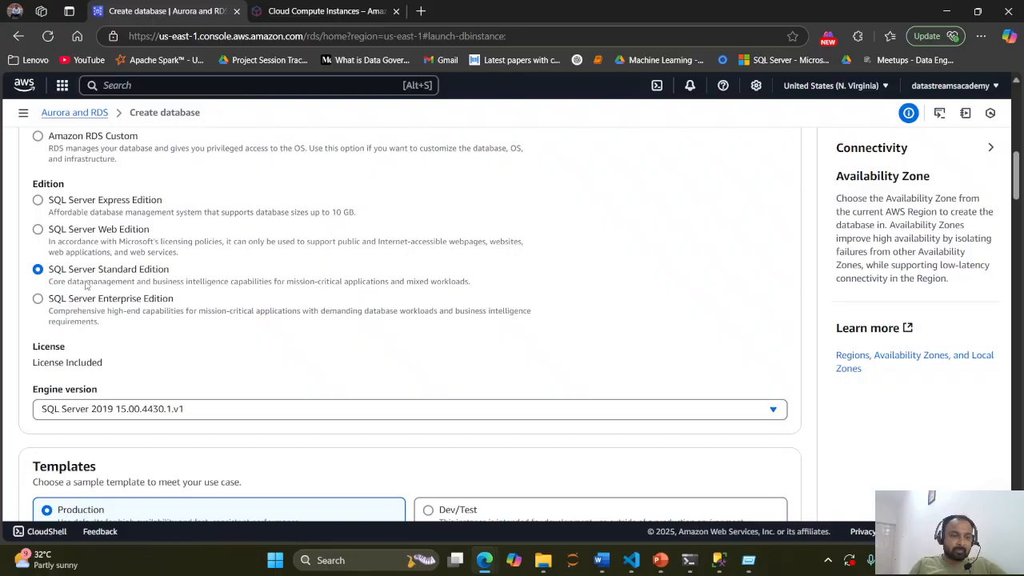
left_click(38, 200)
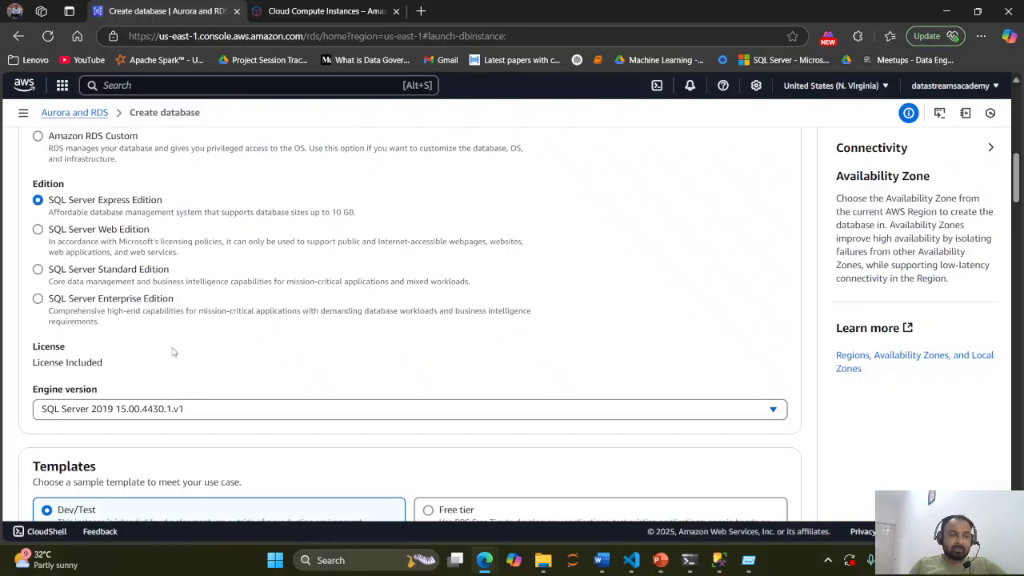
Step: Examine the instance class, storage defaults and estimated monthly costs for the Express Edition
scroll(174, 352, "down", 12)
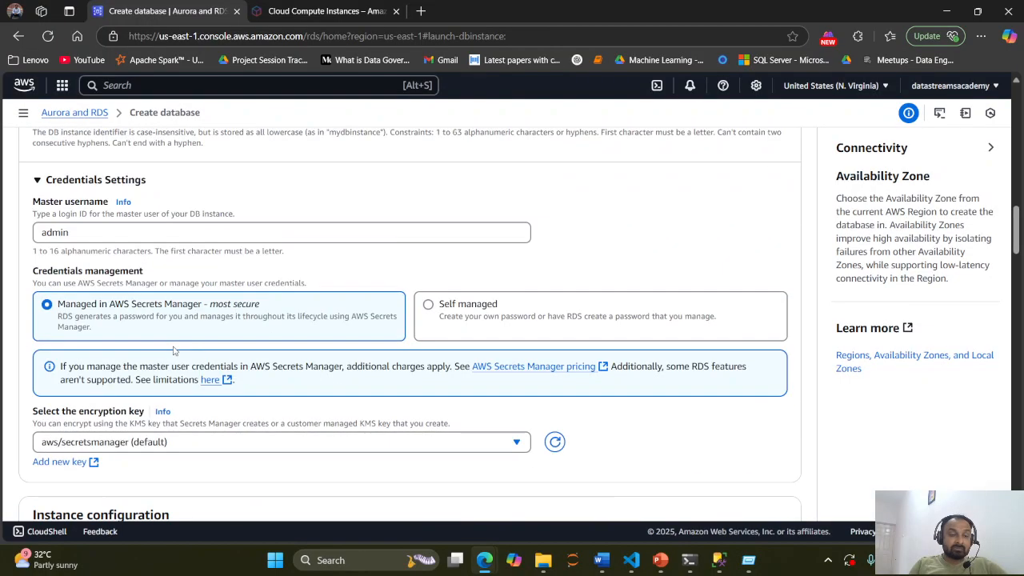
scroll(181, 347, "down", 1)
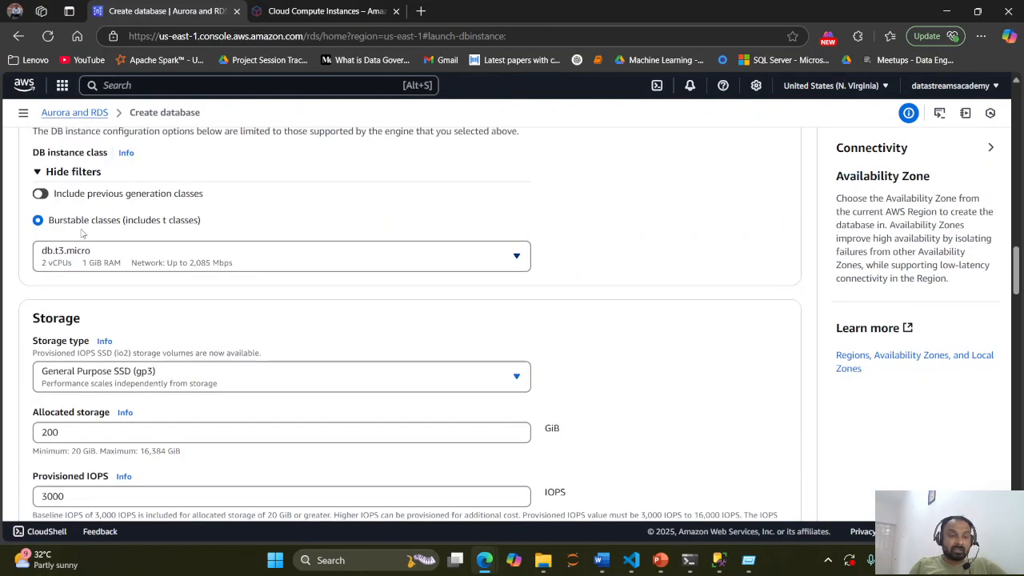
scroll(100, 255, "up", 2)
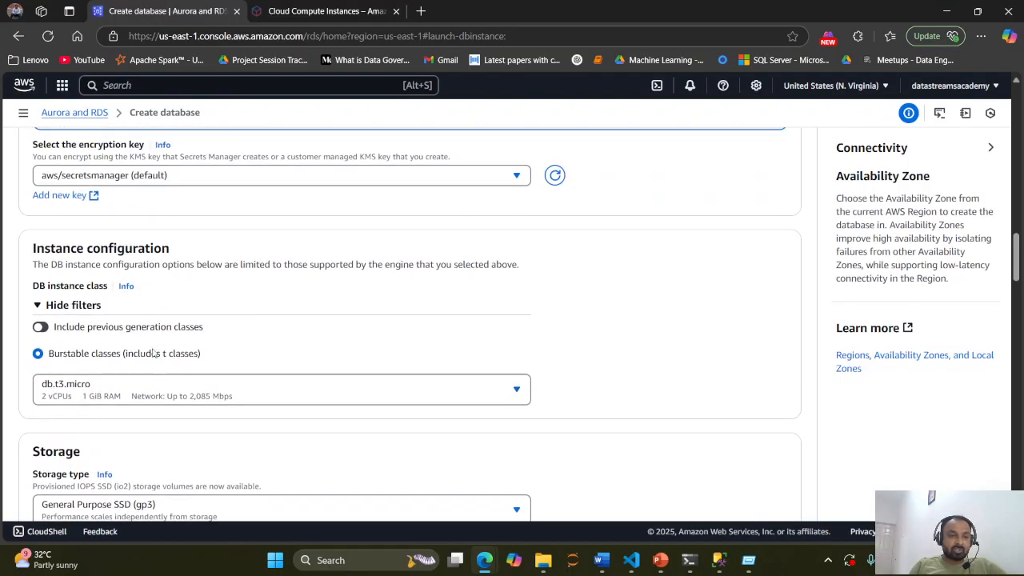
scroll(168, 376, "down", 15)
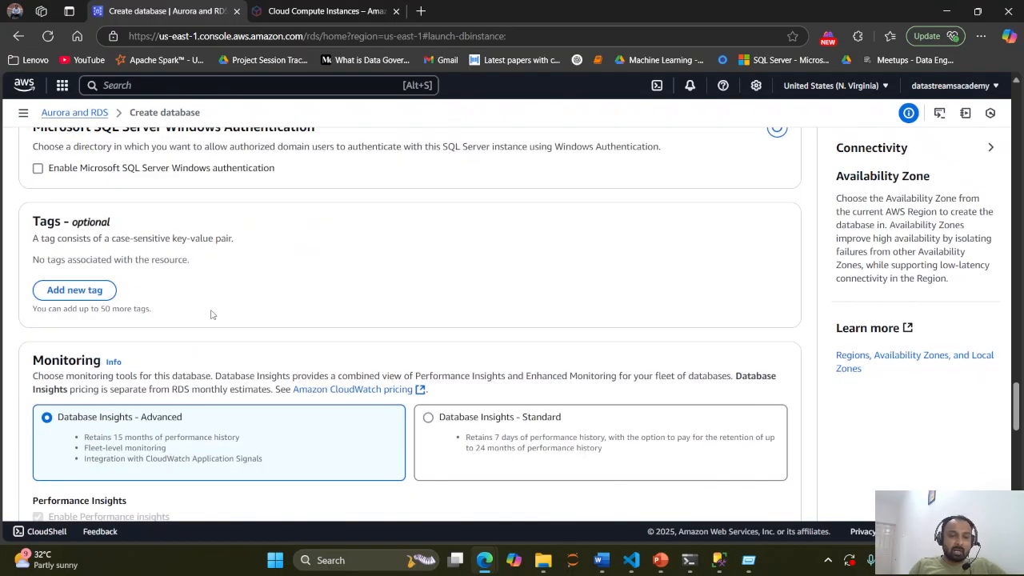
scroll(211, 315, "down", 10)
scroll(216, 312, "down", 3)
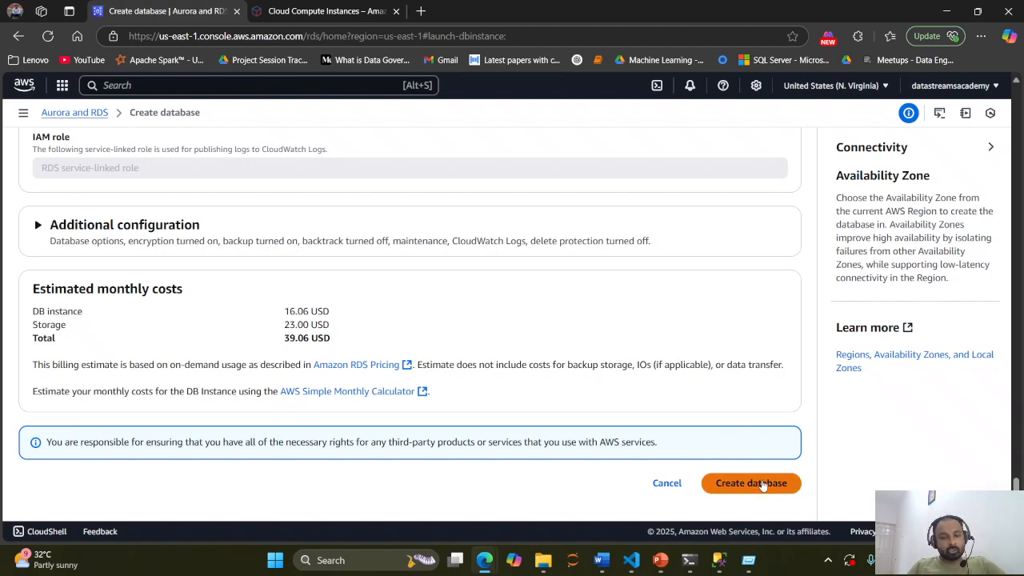
Step: Change the database engine type from Microsoft SQL Server to MySQL
scroll(360, 406, "up", 20)
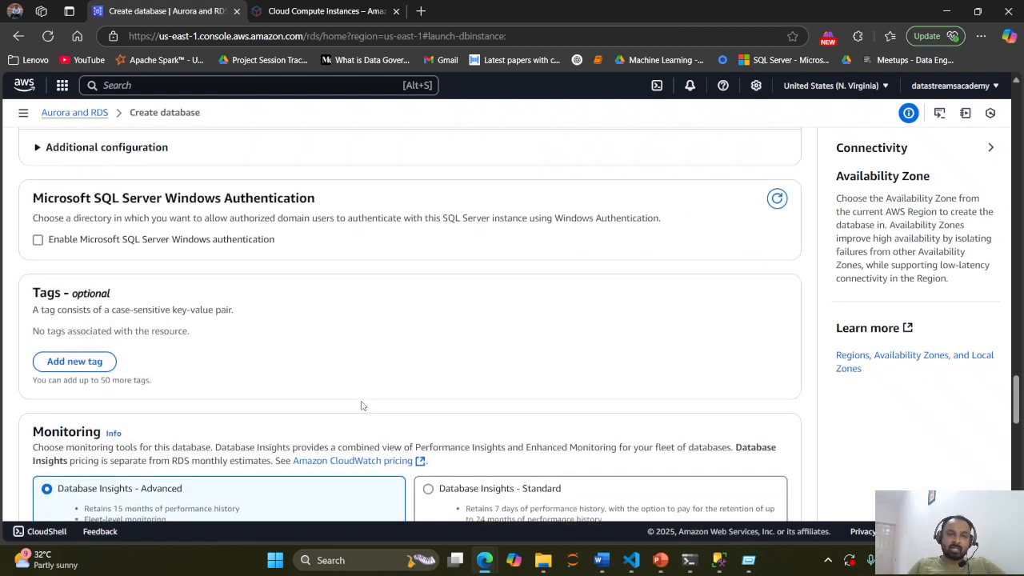
scroll(336, 414, "up", 15)
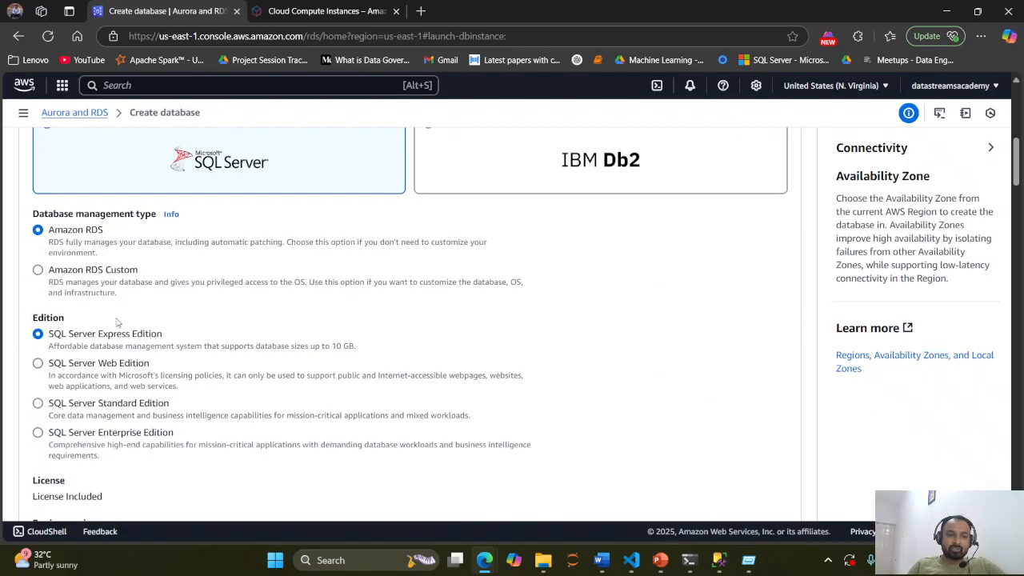
scroll(127, 330, "up", 1)
scroll(127, 330, "up", 4)
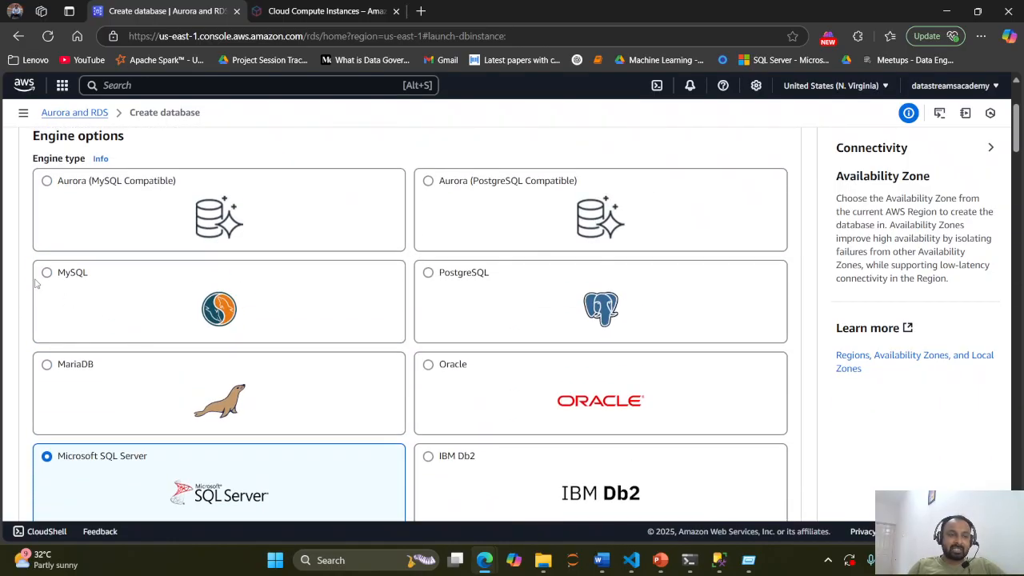
left_click(110, 290)
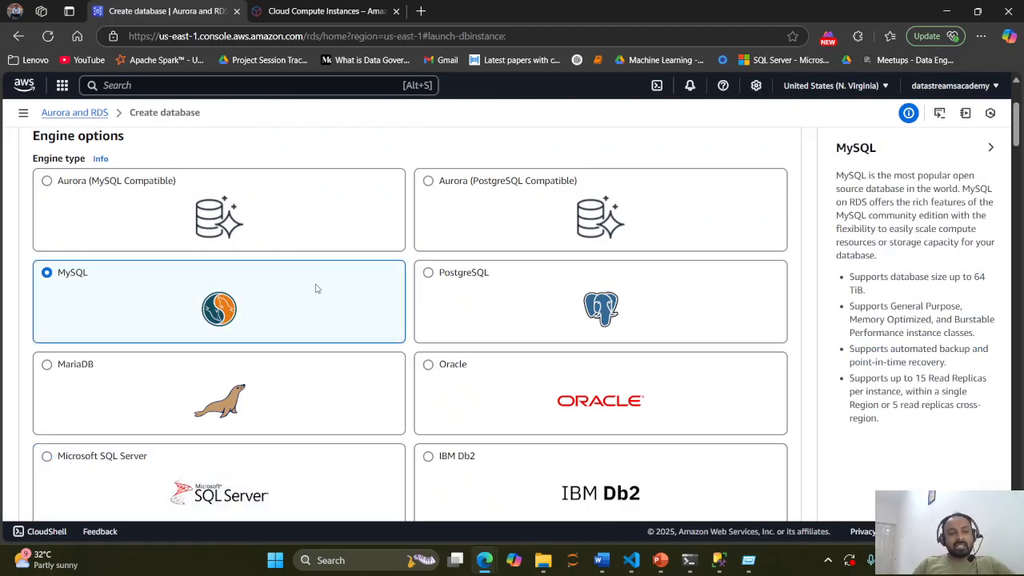
Step: Try the Free tier template for the MySQL database, then return to the Production template
scroll(310, 256, "down", 2)
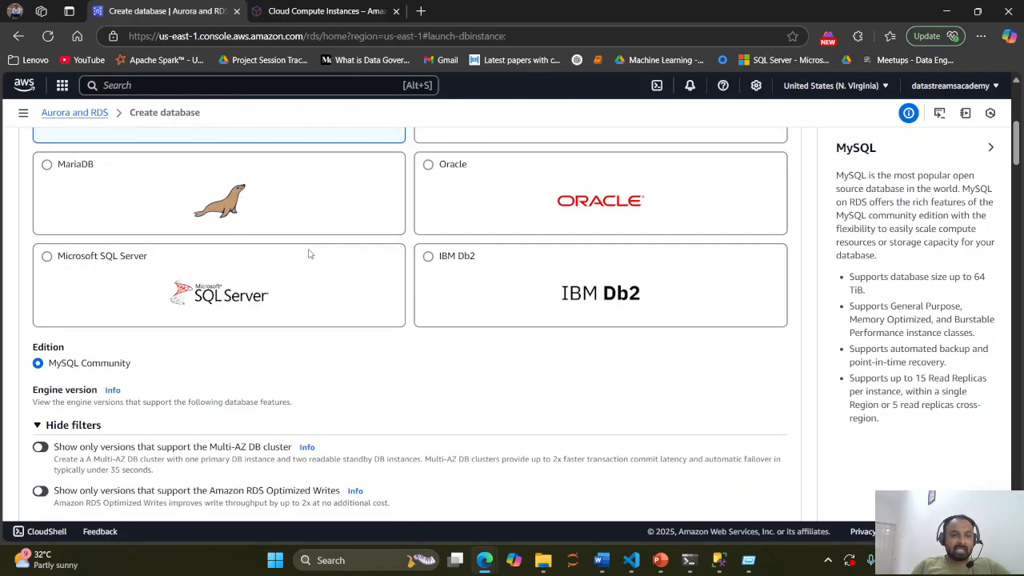
scroll(310, 254, "down", 2)
scroll(314, 264, "down", 1)
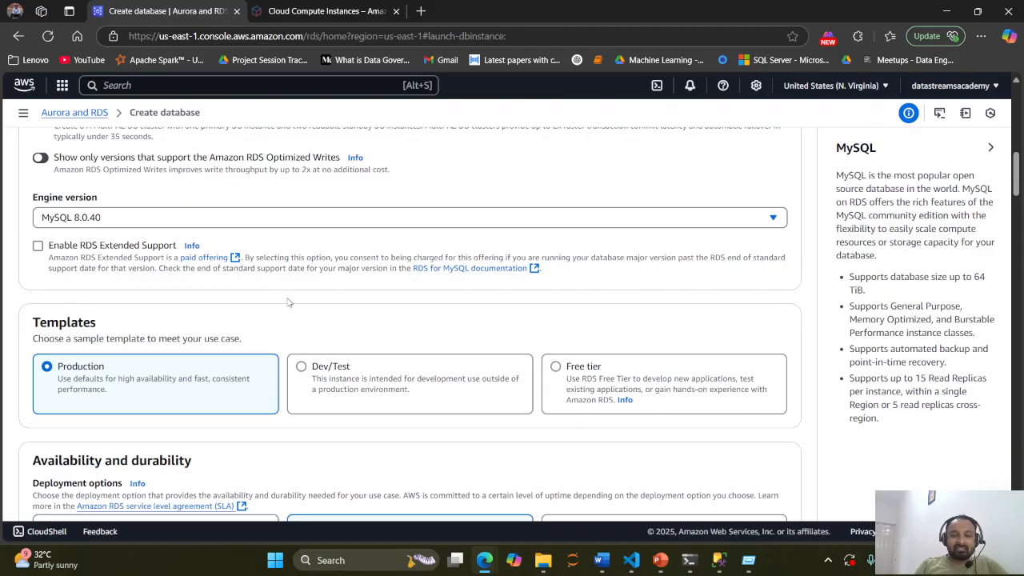
scroll(505, 288, "down", 2)
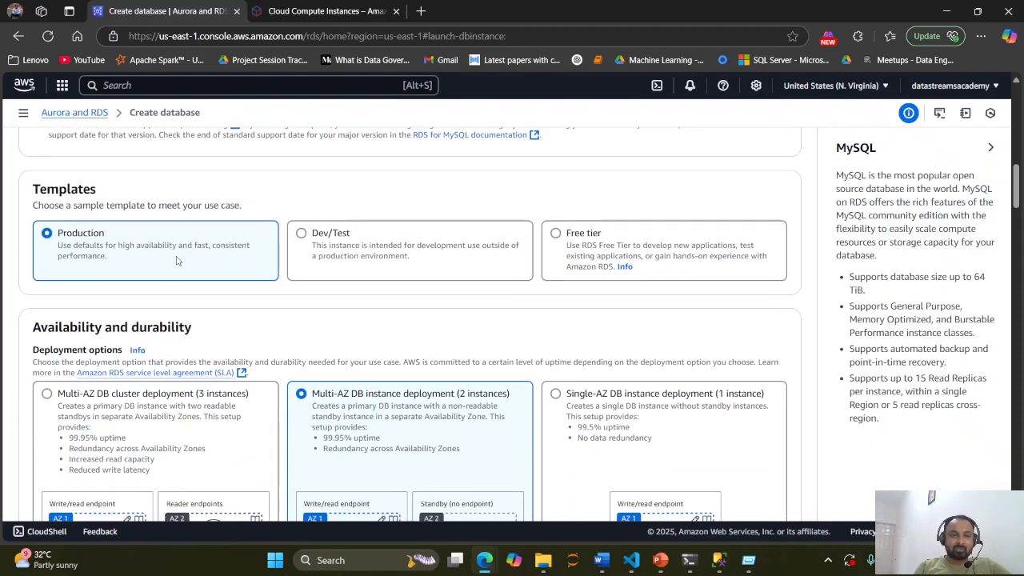
left_click(608, 256)
scroll(608, 255, "down", 1)
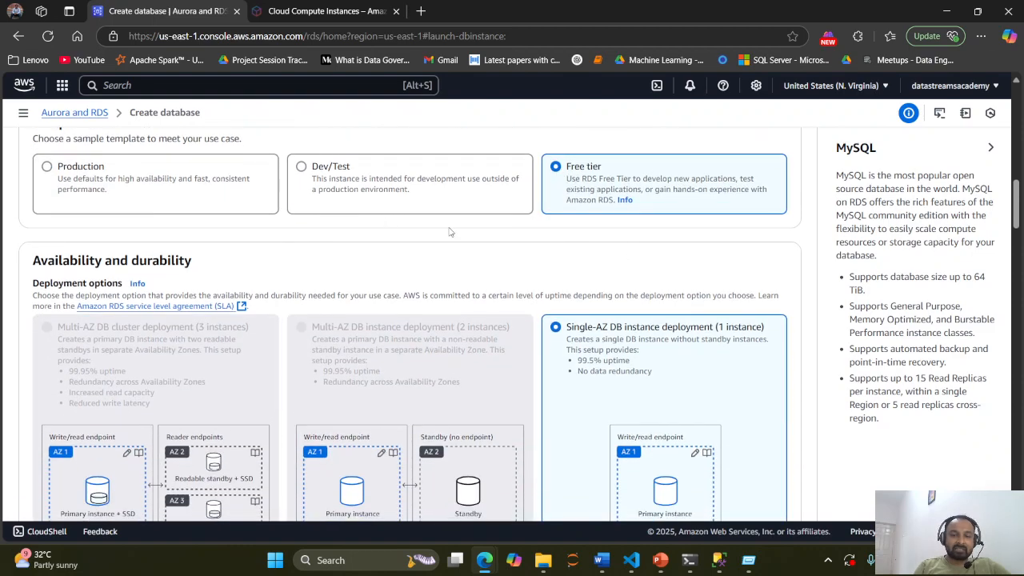
left_click(47, 169)
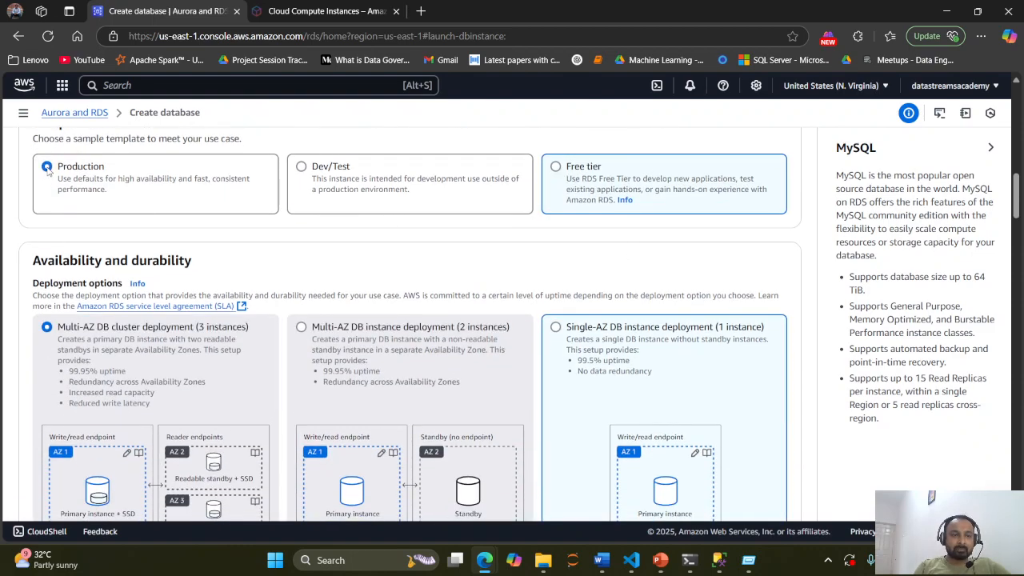
Step: Examine the Multi-AZ DB cluster deployment option (3 instances), including its write/read and reader endpoints
scroll(80, 186, "down", 3)
scroll(134, 253, "up", 1)
scroll(133, 253, "up", 1)
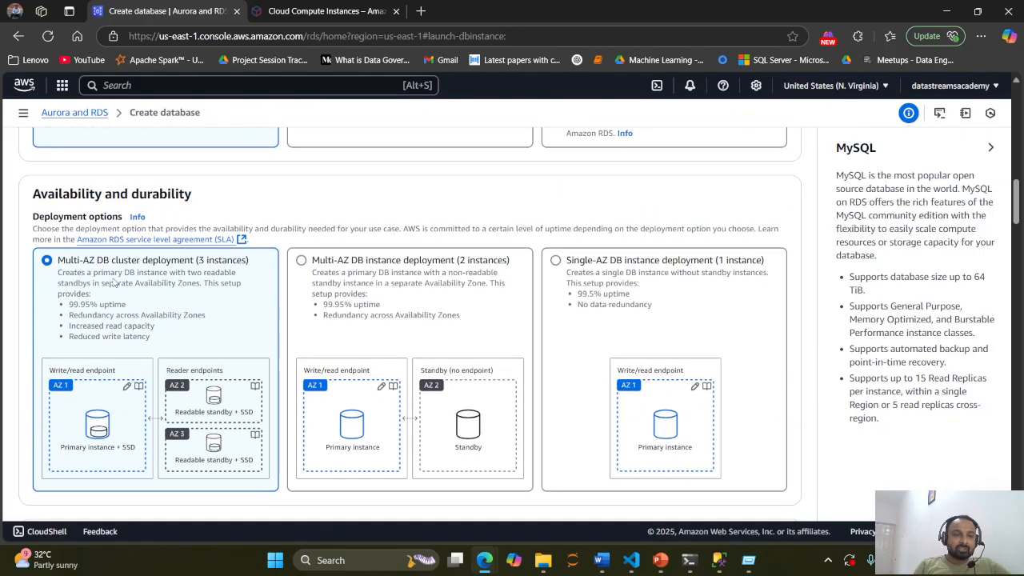
left_click_drag(58, 261, 142, 265)
left_click(78, 269)
left_click(186, 267)
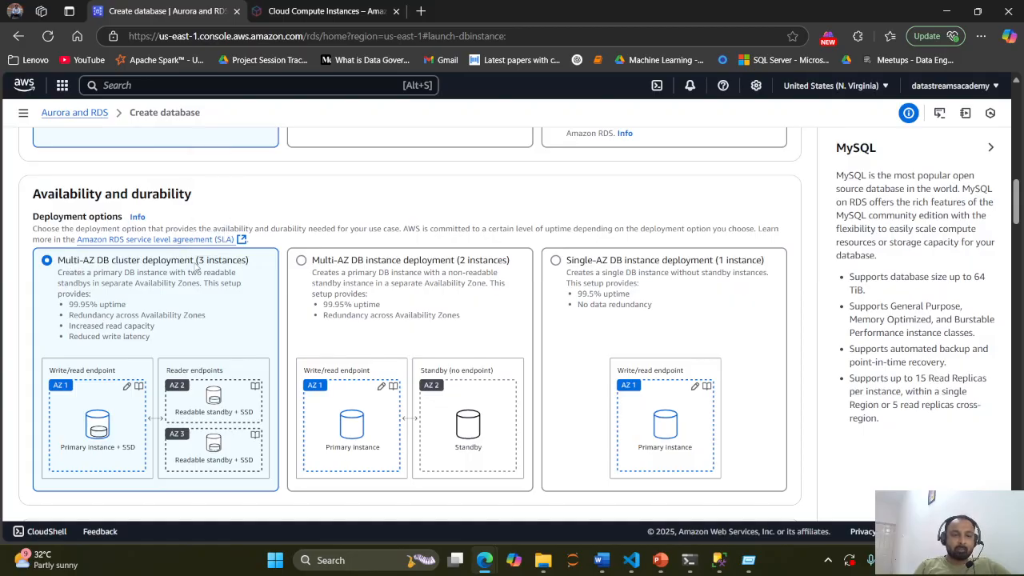
scroll(96, 384, "down", 2)
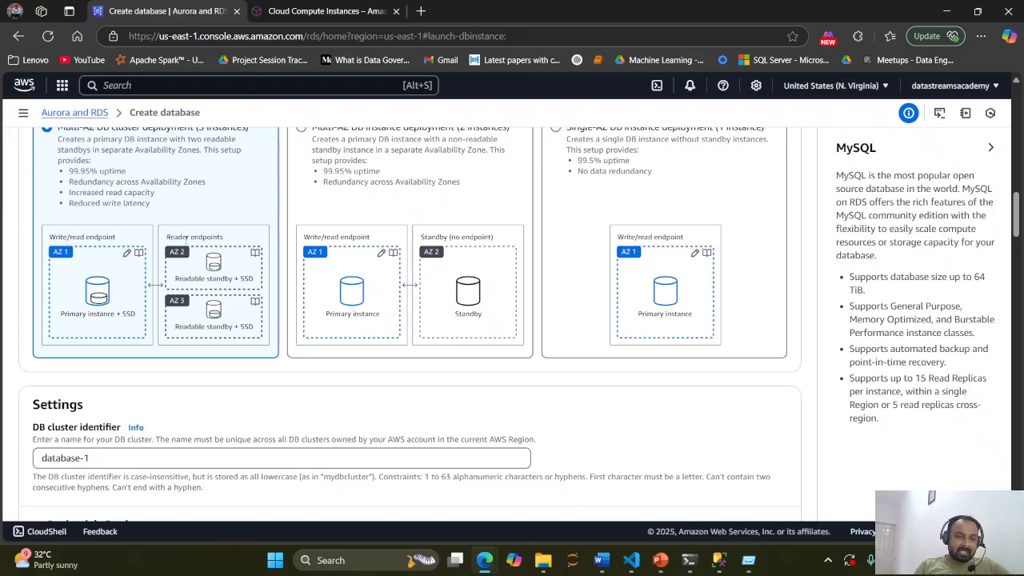
left_click_drag(58, 237, 232, 238)
left_click(164, 236)
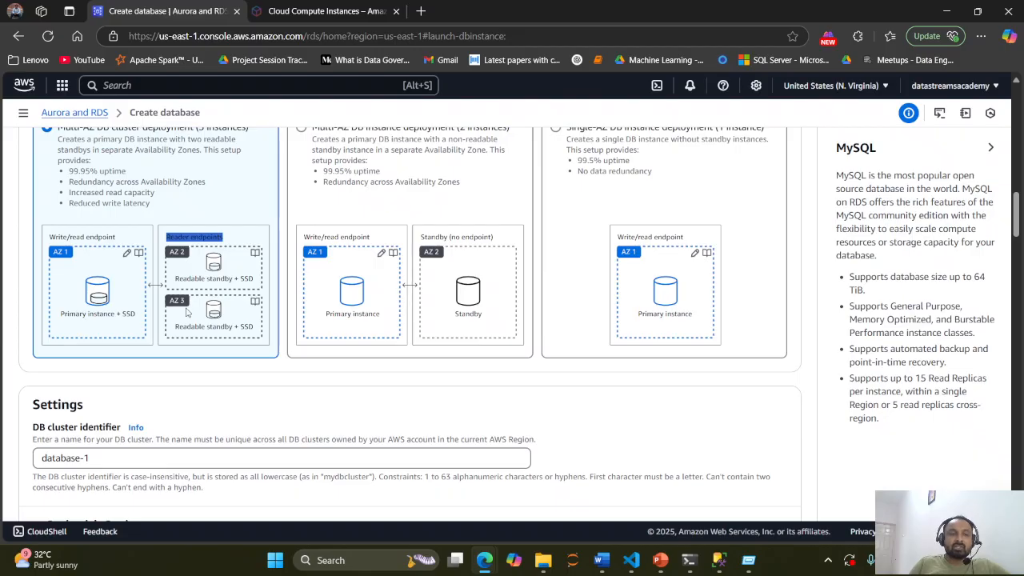
scroll(189, 313, "up", 2)
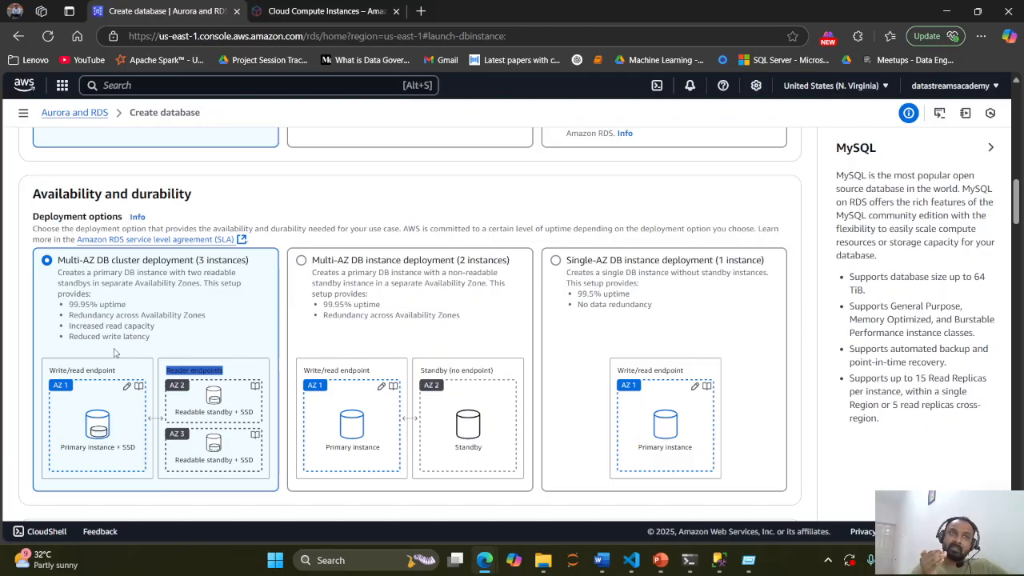
Step: Review the cluster settings and browse the available DB instance classes without changing the selection
scroll(114, 357, "down", 5)
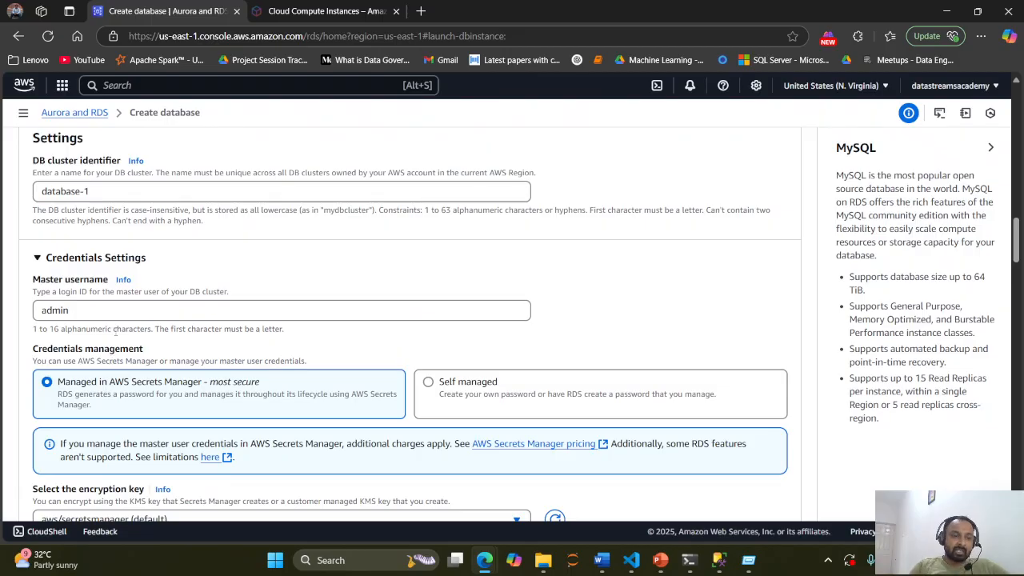
scroll(94, 329, "down", 3)
scroll(157, 314, "down", 3)
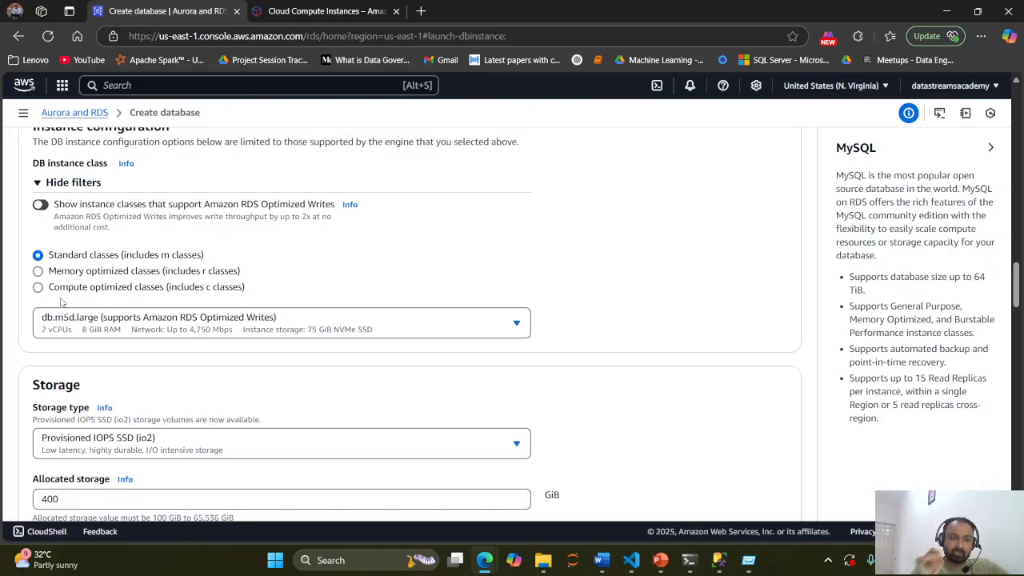
left_click(72, 327)
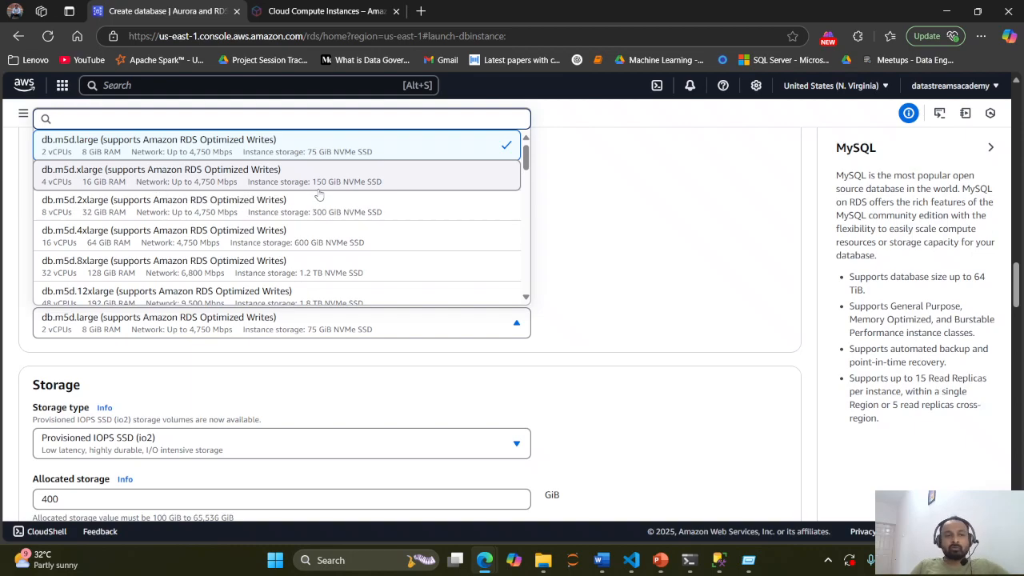
scroll(304, 232, "down", 5)
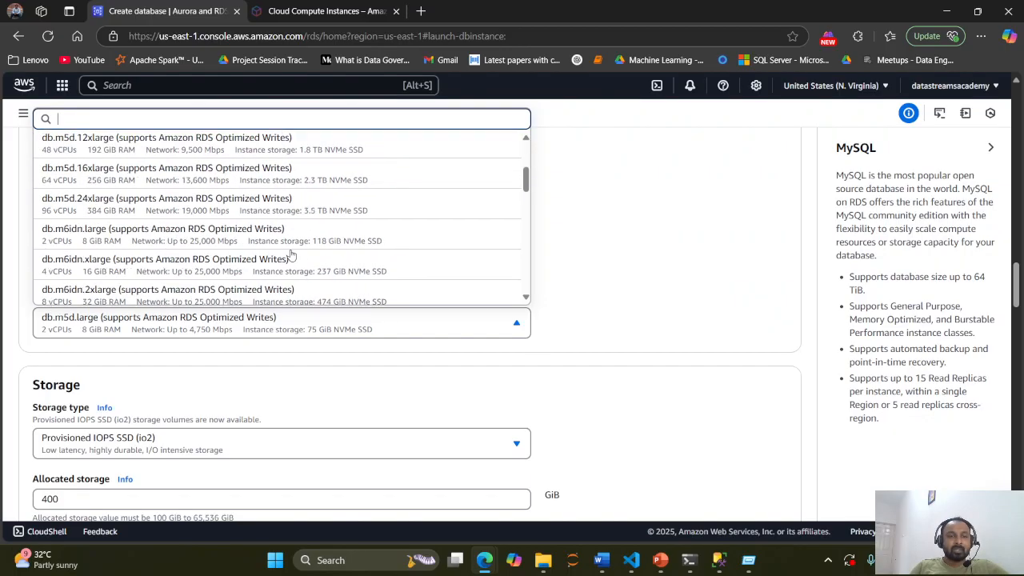
scroll(292, 255, "down", 3)
left_click(596, 276)
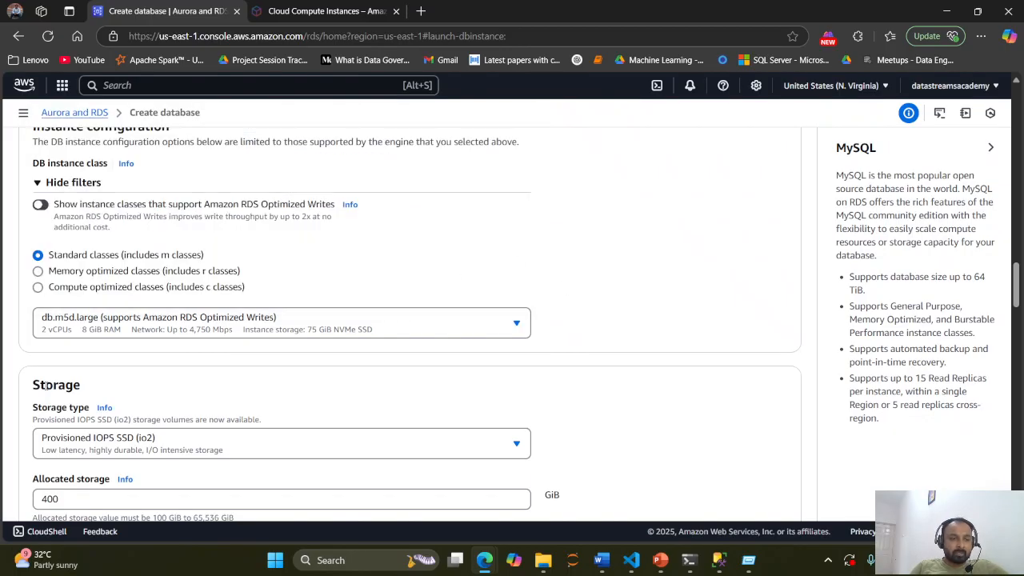
Step: Review the MySQL cluster's connectivity and monitoring settings, estimated monthly costs and log export options
scroll(587, 274, "down", 3)
scroll(192, 286, "down", 10)
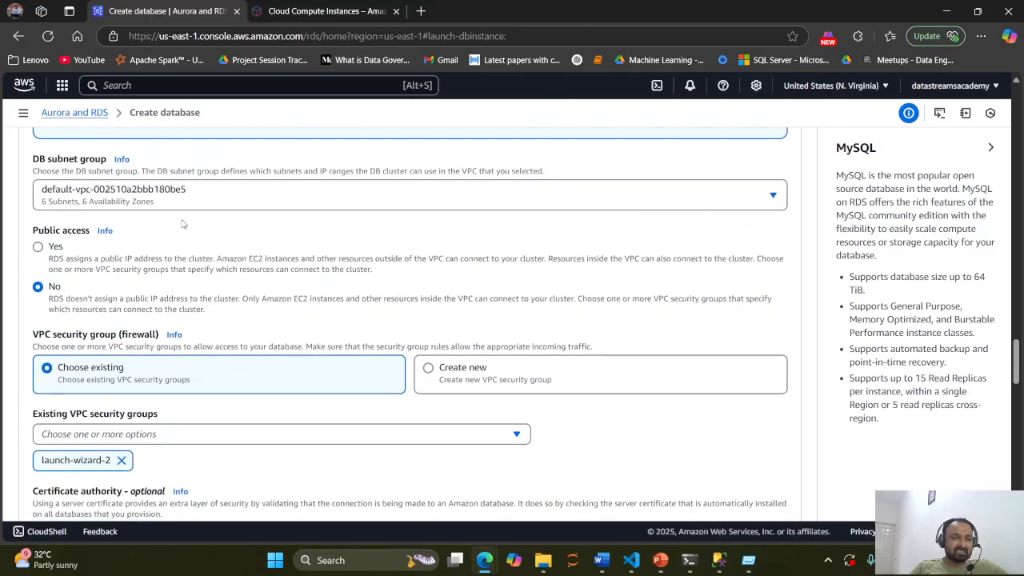
scroll(181, 225, "up", 4)
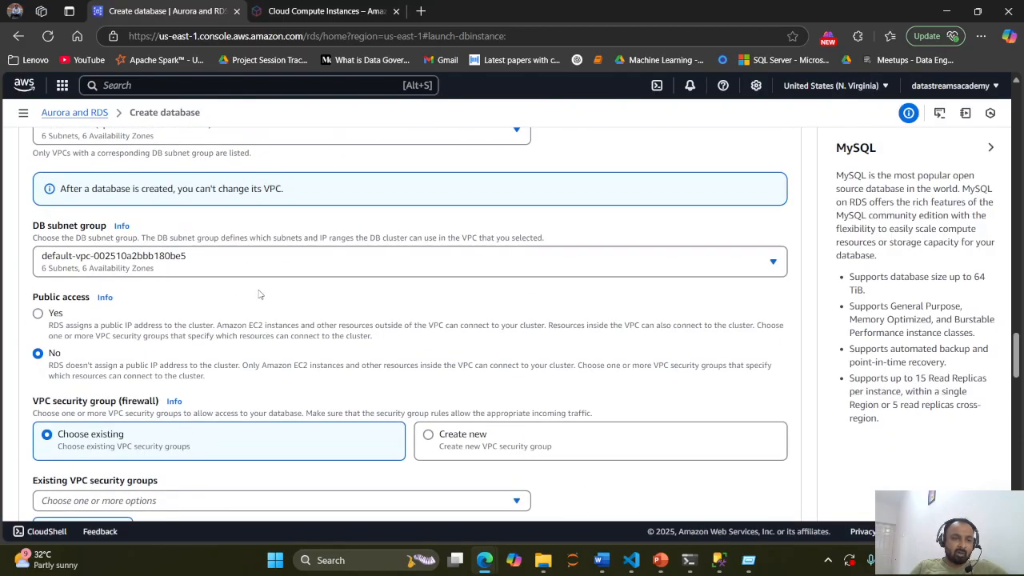
scroll(138, 351, "down", 10)
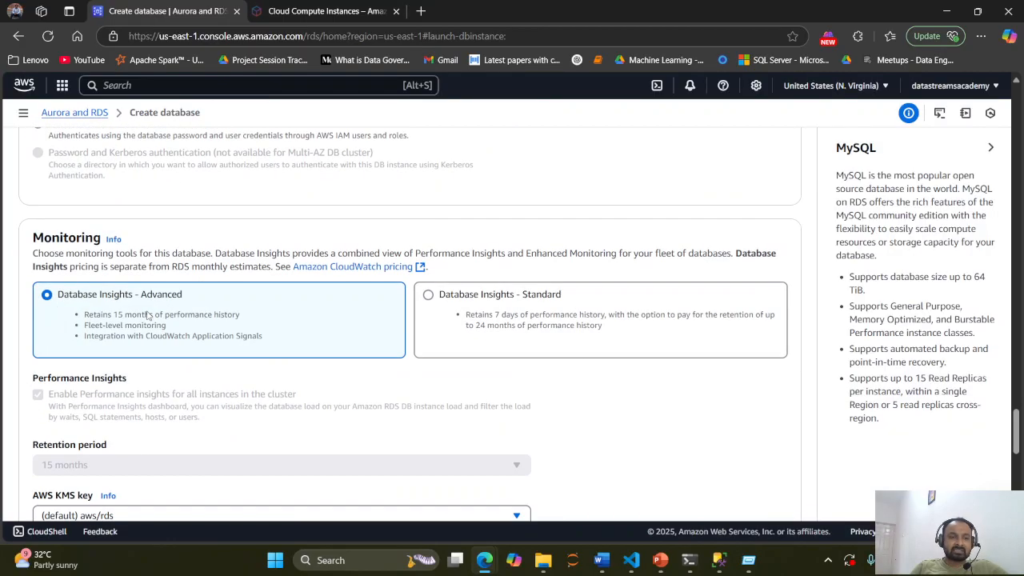
scroll(148, 316, "down", 5)
scroll(148, 313, "down", 5)
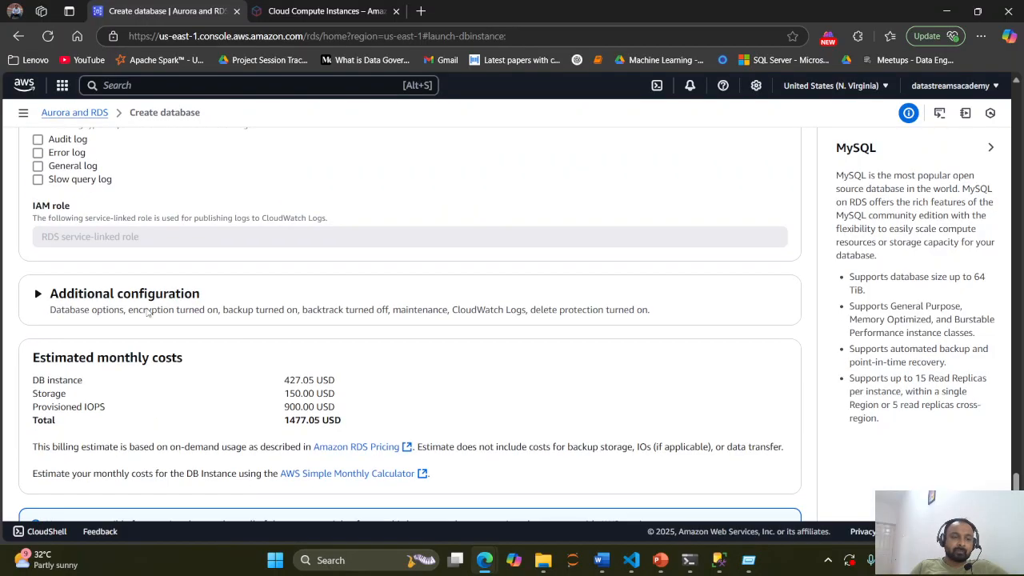
scroll(151, 314, "up", 4)
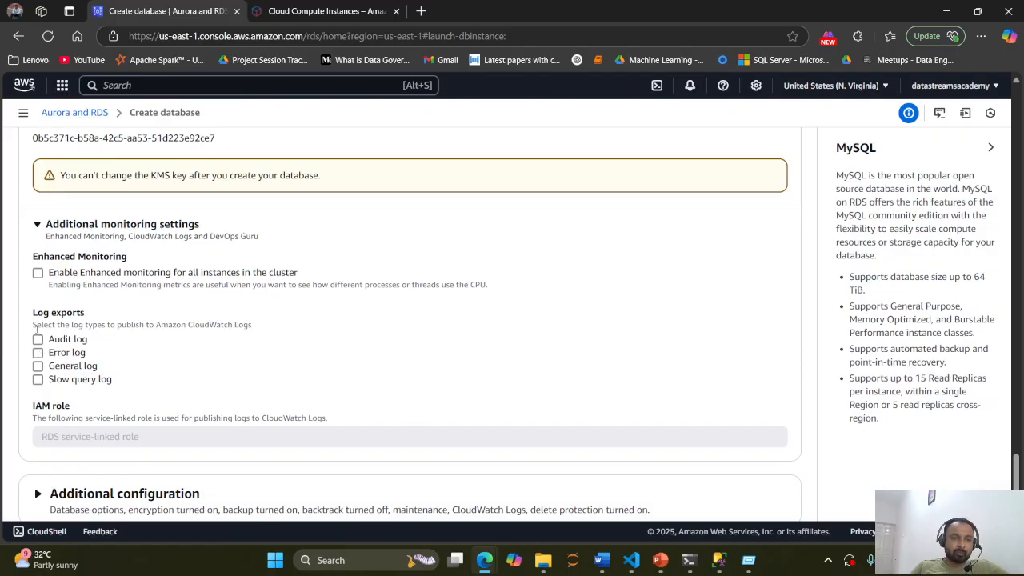
Step: Examine the Enhanced Monitoring and CloudWatch log export options for the MySQL cluster
left_click_drag(36, 329, 276, 334)
left_click(213, 357)
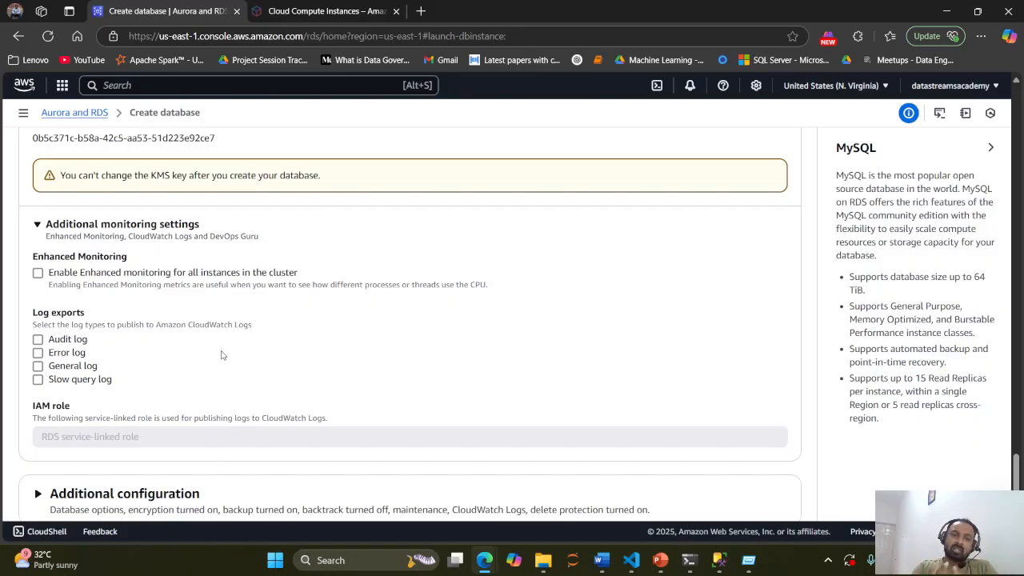
scroll(223, 355, "up", 1)
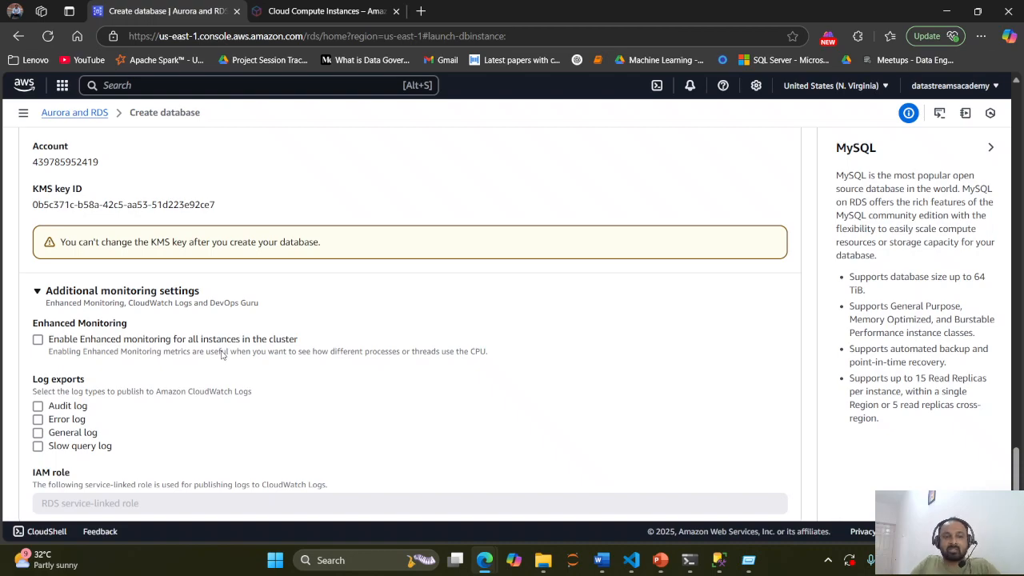
scroll(128, 416, "down", 3)
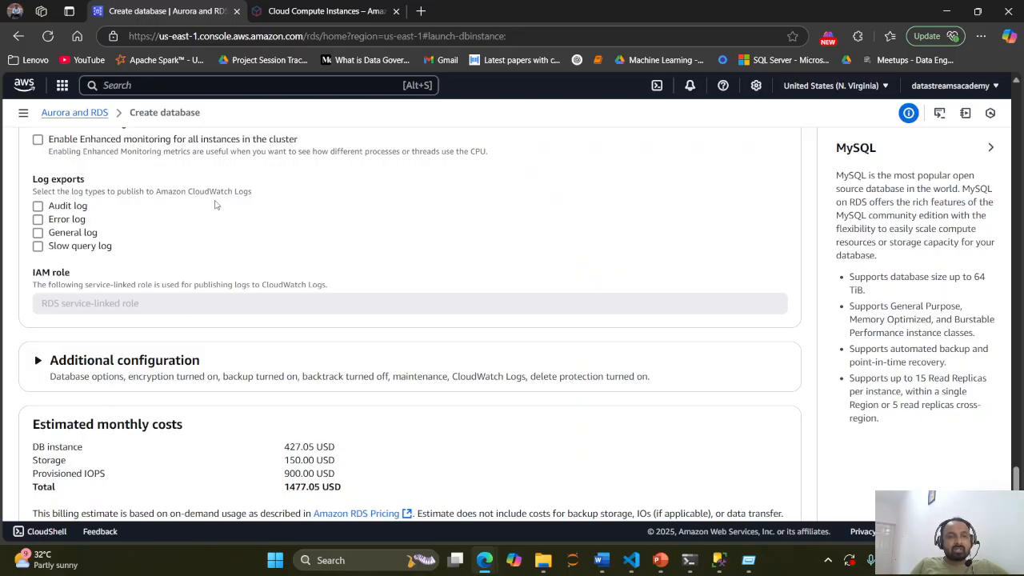
Step: Examine the estimated monthly costs breakdown for the MySQL cluster: DB instance, storage, provisioned IOPS and total
scroll(165, 378, "down", 2)
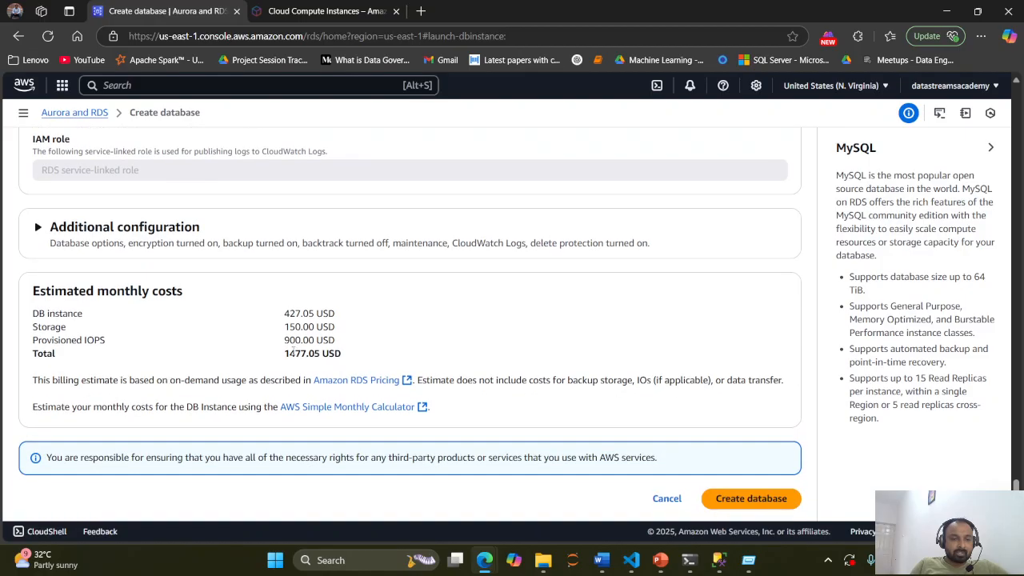
double_click(298, 357)
left_click(336, 352)
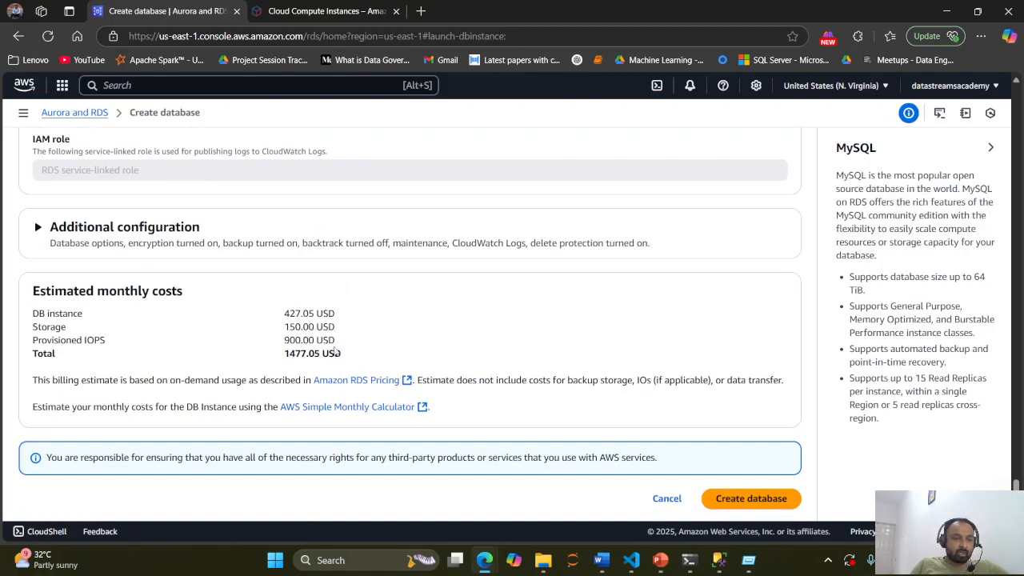
left_click_drag(286, 313, 337, 313)
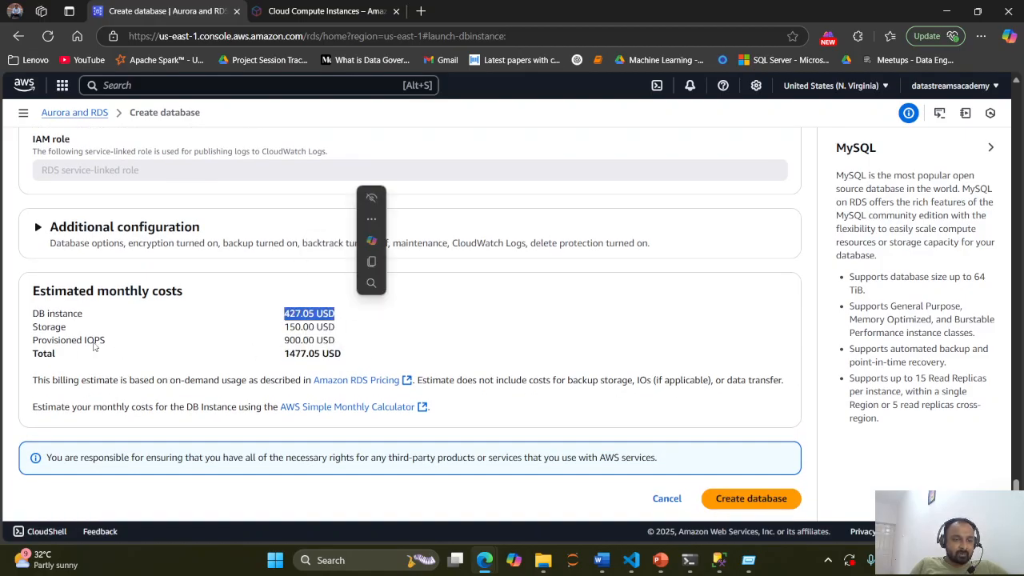
left_click(296, 323)
double_click(295, 325)
left_click(102, 344)
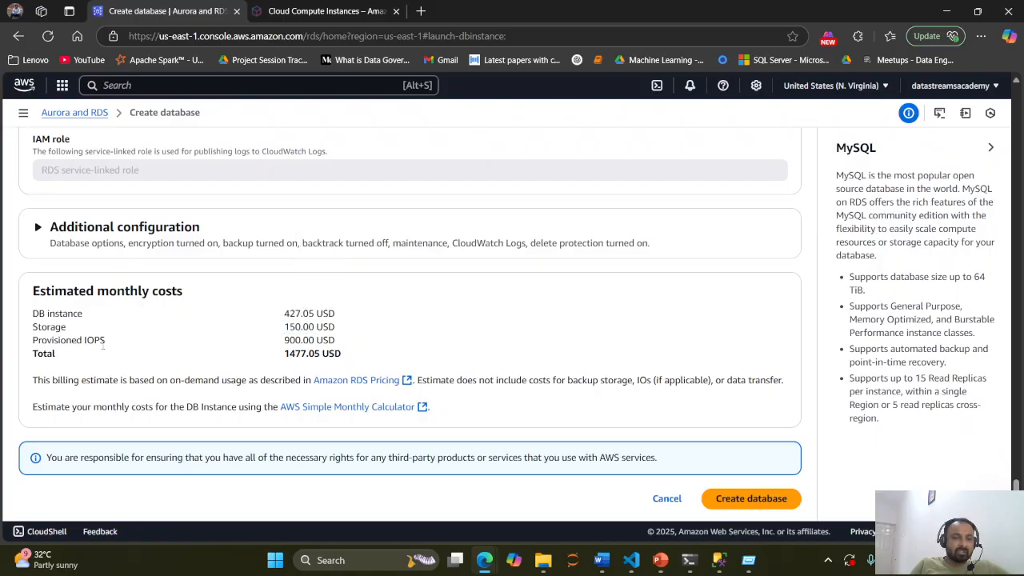
double_click(315, 340)
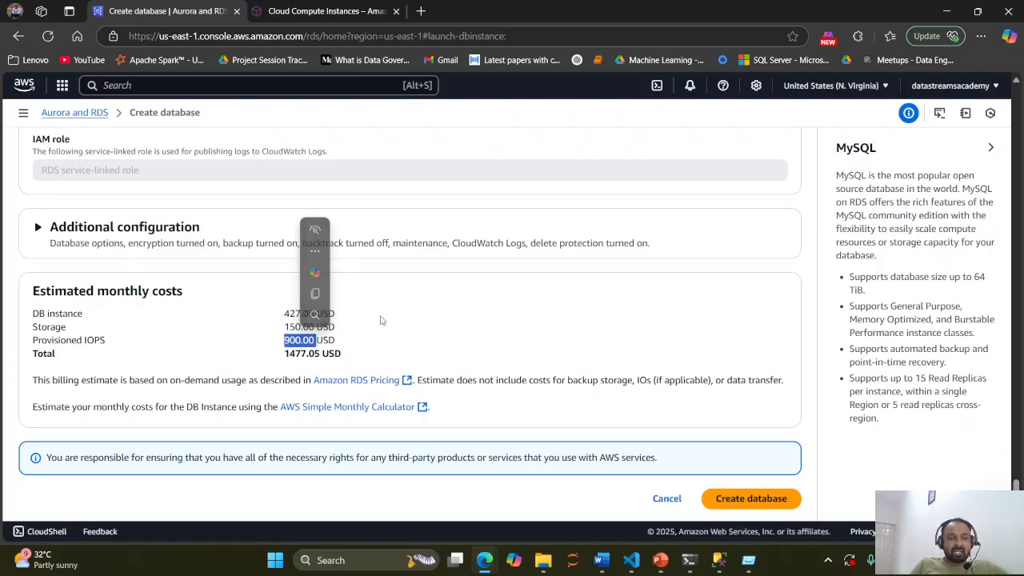
Step: Switch the database creation method to Easy create and choose the Free tier DB instance size for MySQL
scroll(382, 320, "up", 10)
scroll(382, 320, "up", 20)
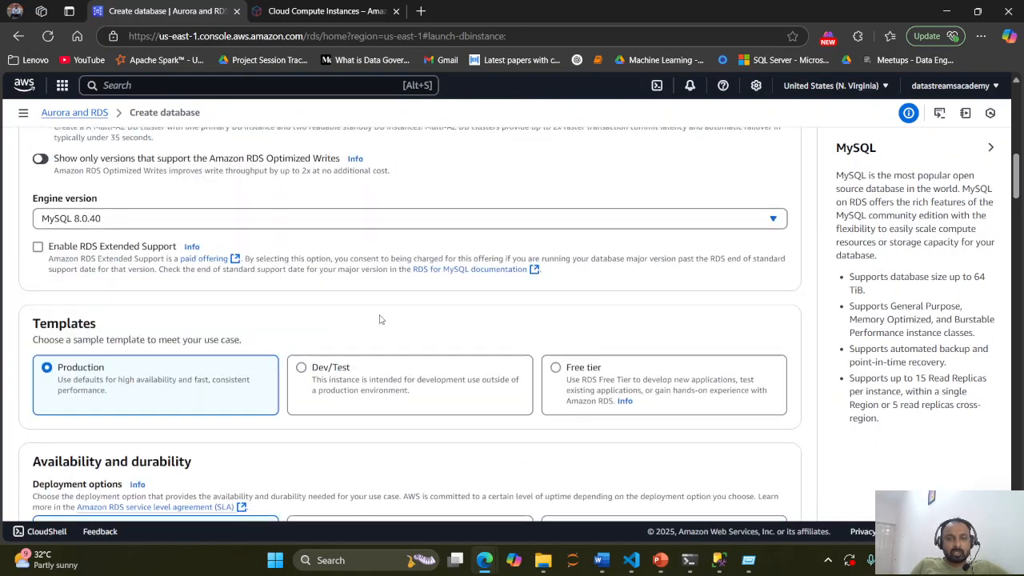
scroll(381, 319, "up", 1)
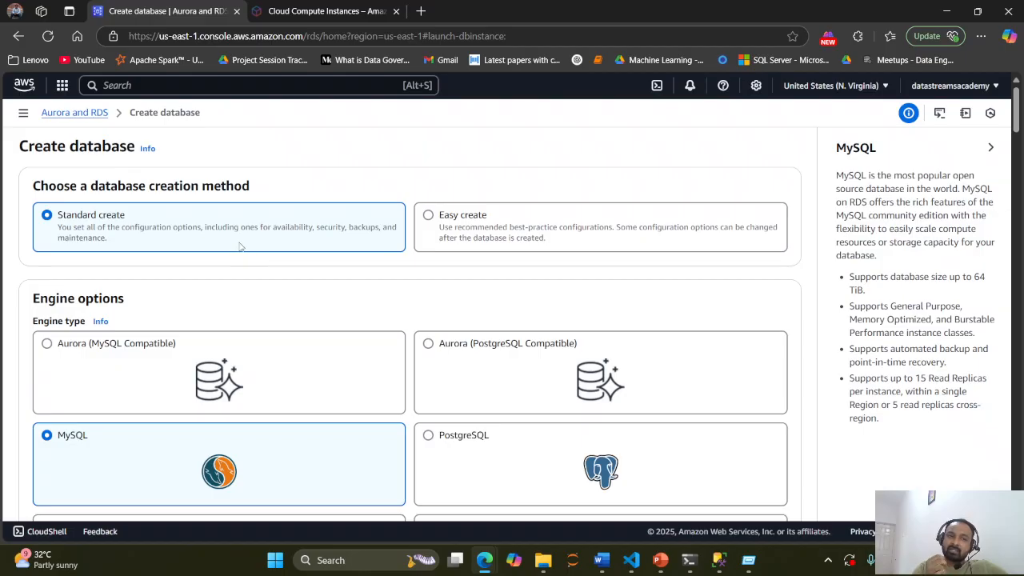
left_click(429, 216)
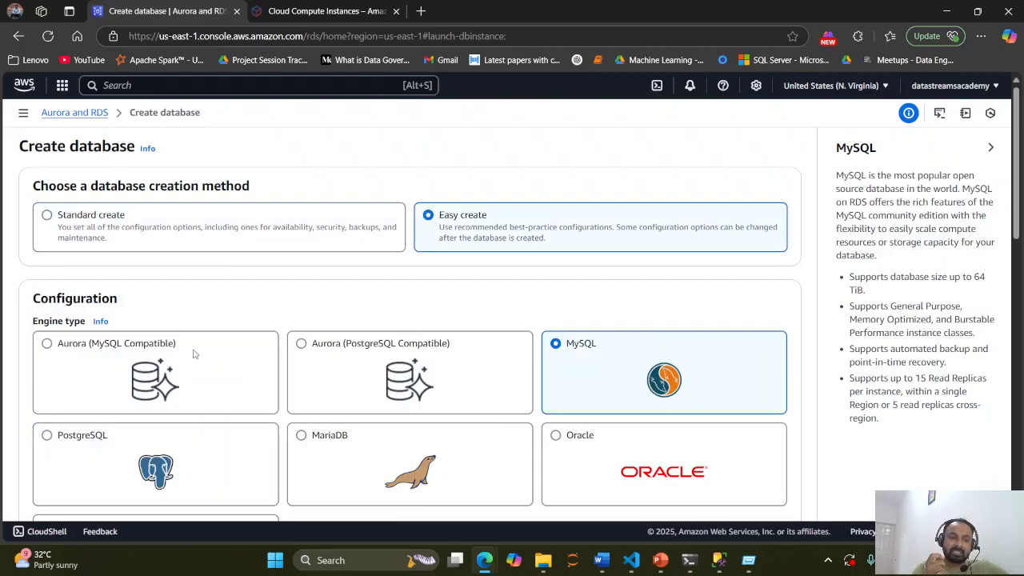
scroll(145, 343, "down", 2)
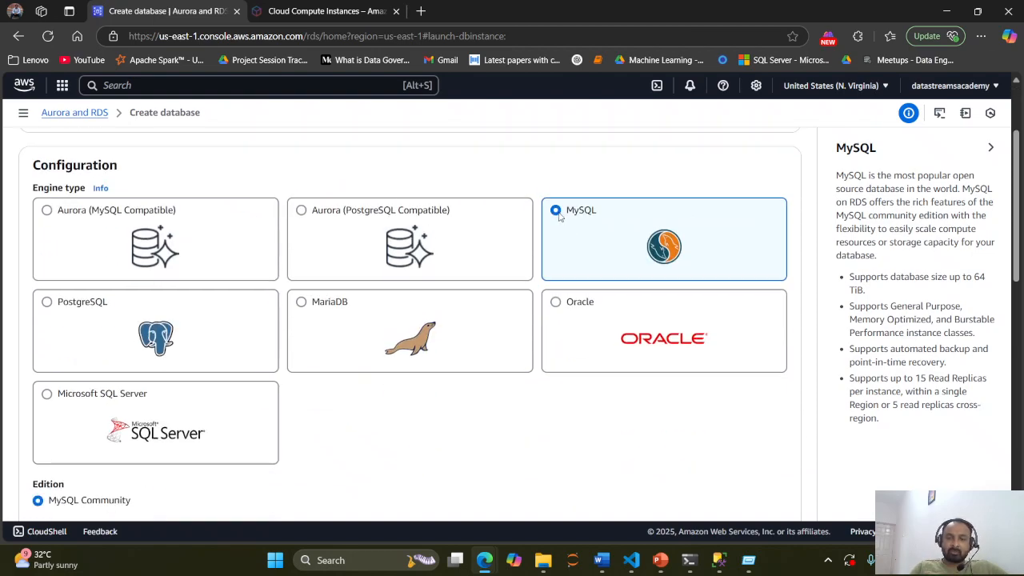
scroll(415, 368, "down", 4)
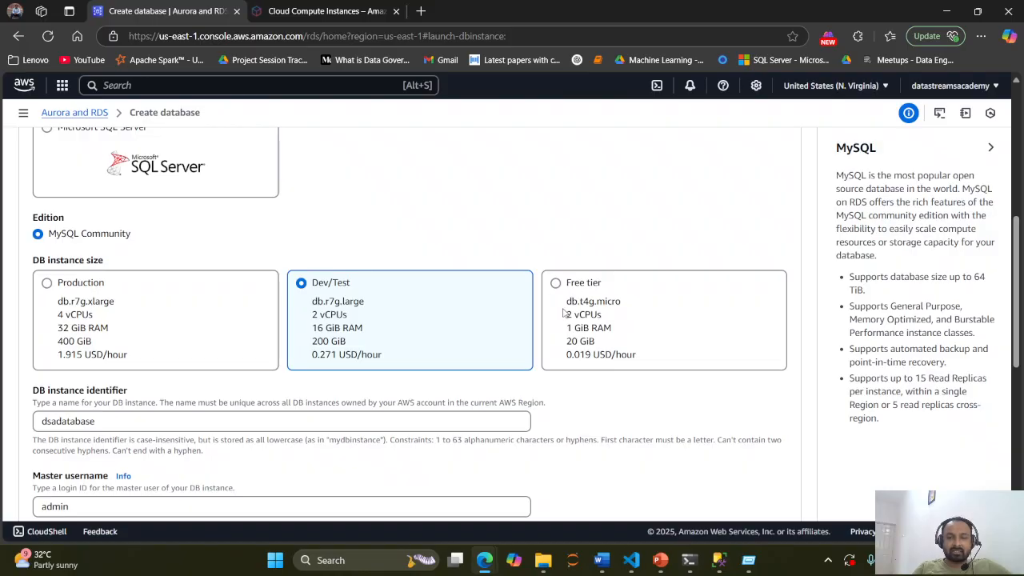
left_click_drag(566, 306, 650, 357)
scroll(428, 256, "down", 2)
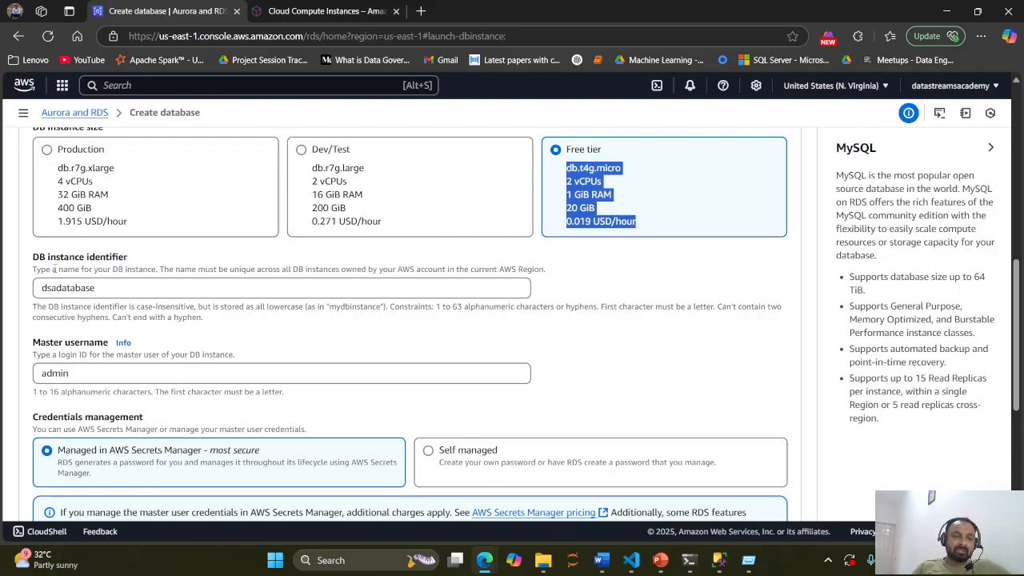
Step: Review the Easy create form for MySQL, including instance sizes, identifier, credentials management and the optional EC2 connection
scroll(136, 298, "down", 6)
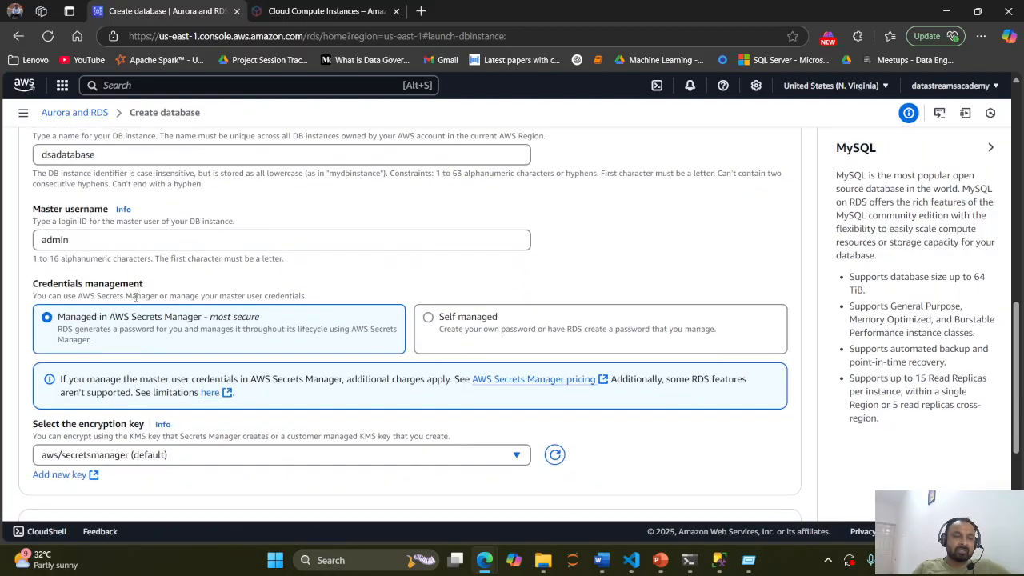
scroll(136, 298, "up", 10)
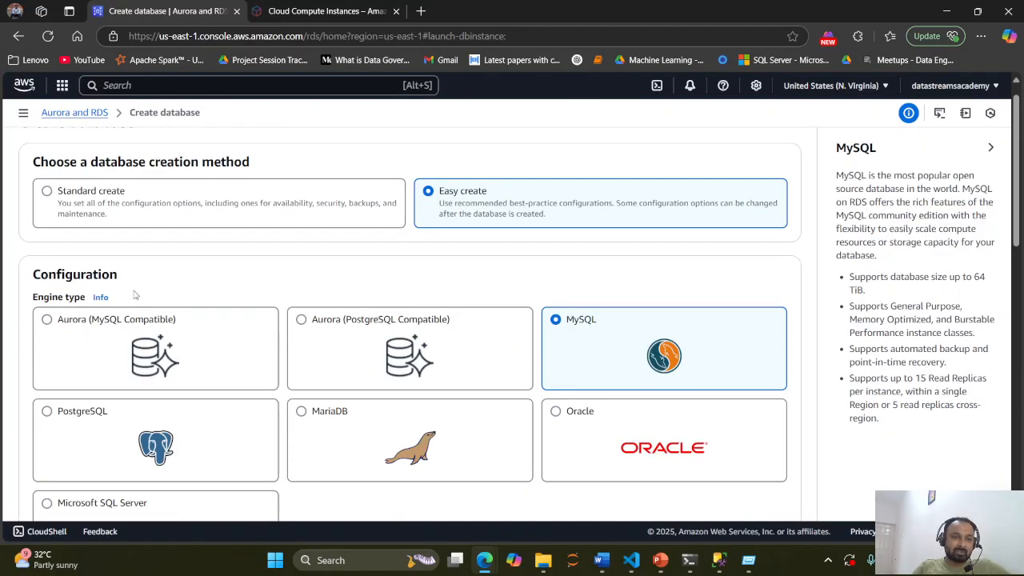
scroll(136, 296, "down", 4)
scroll(136, 296, "down", 8)
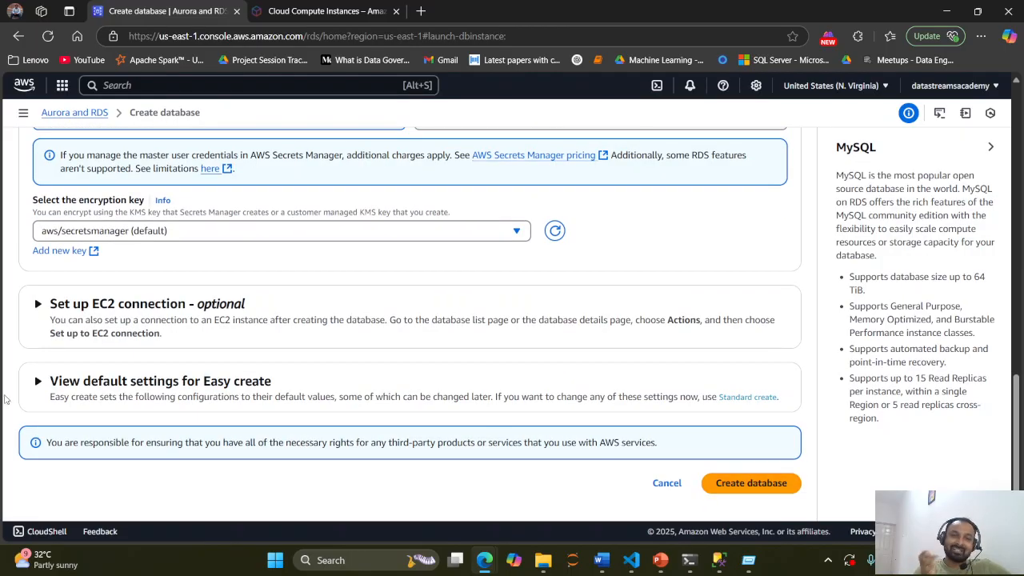
scroll(308, 295, "up", 10)
scroll(514, 312, "up", 2)
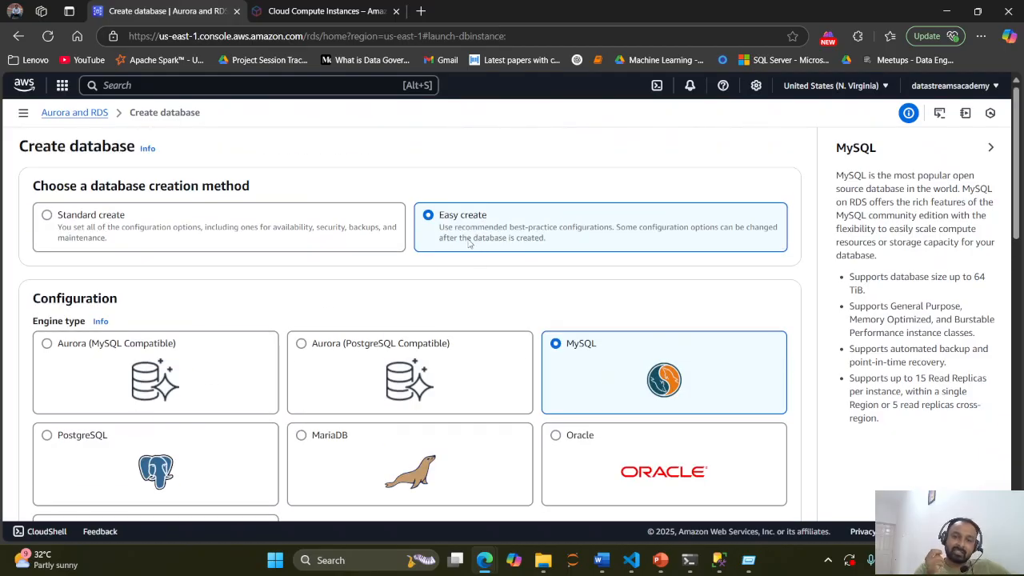
scroll(470, 244, "down", 8)
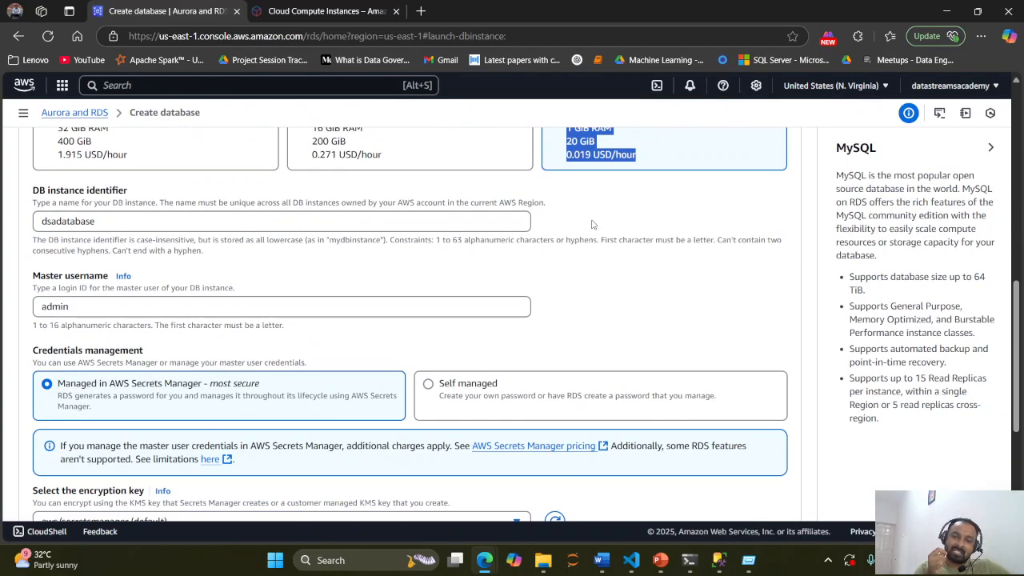
left_click(593, 215)
scroll(430, 222, "up", 3)
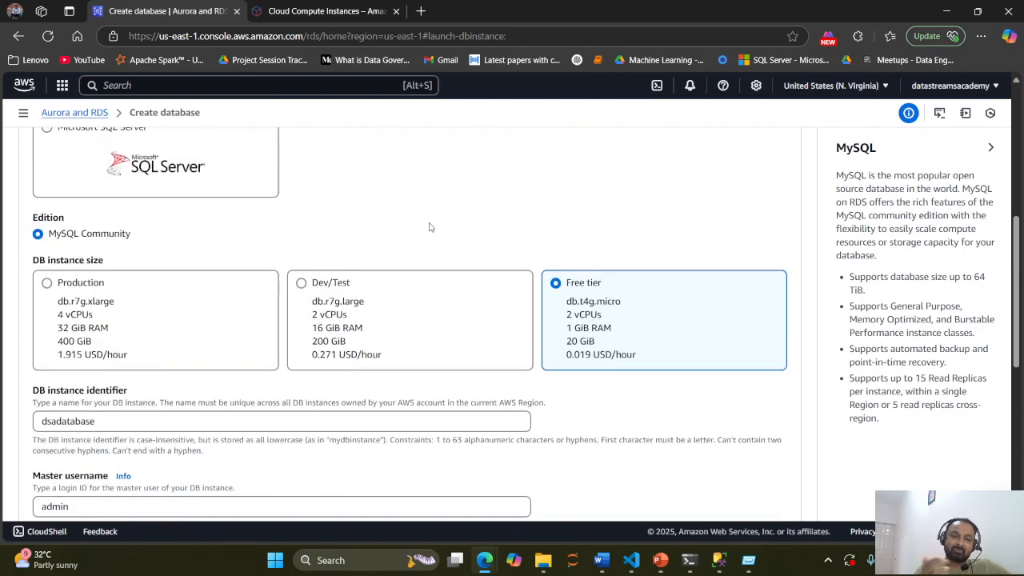
scroll(430, 228, "up", 3)
scroll(430, 227, "up", 3)
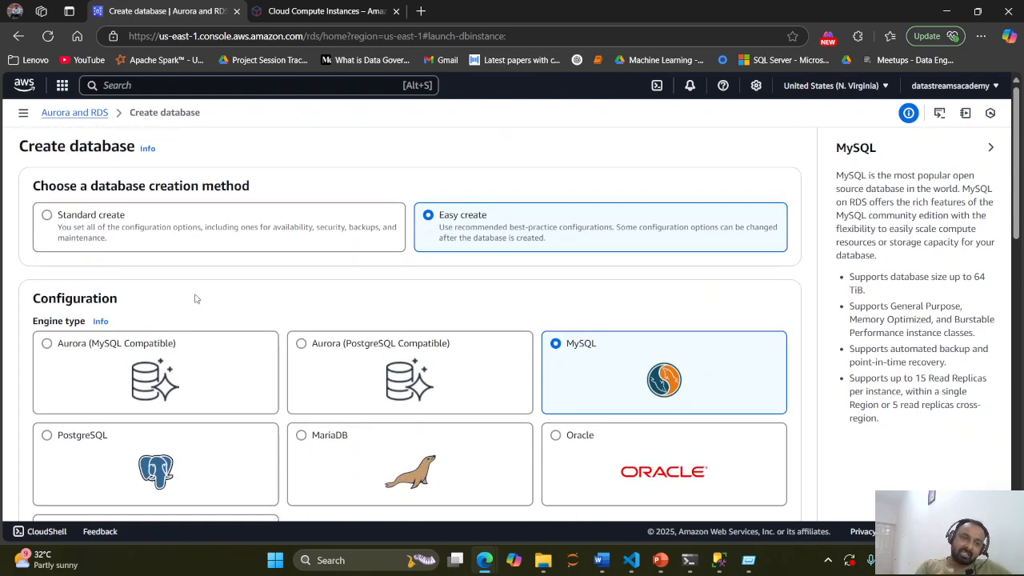
scroll(615, 368, "down", 7)
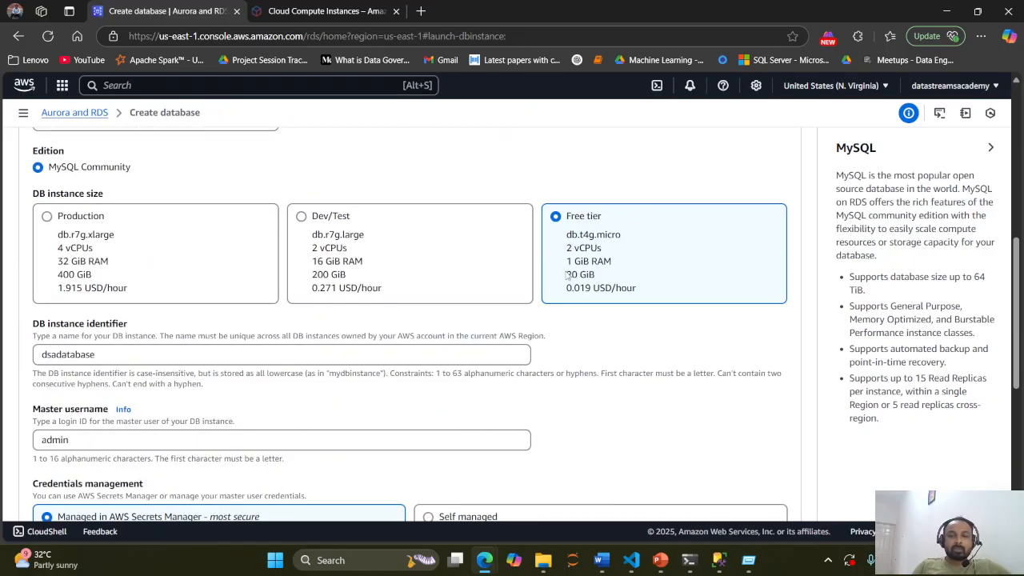
scroll(311, 402, "down", 5)
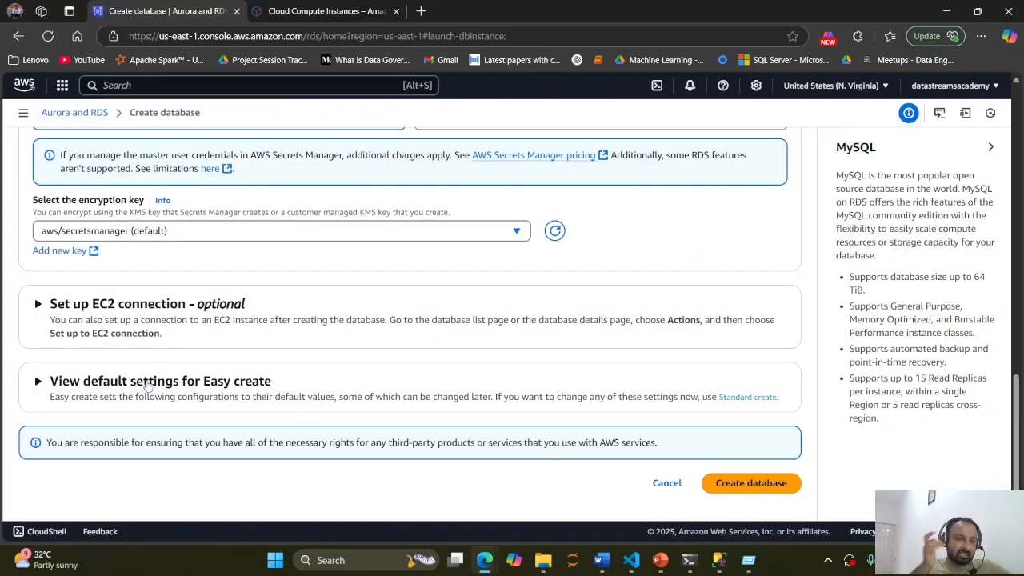
Step: Choose the Production DB instance size and look through the default settings for Easy create
scroll(149, 384, "up", 10)
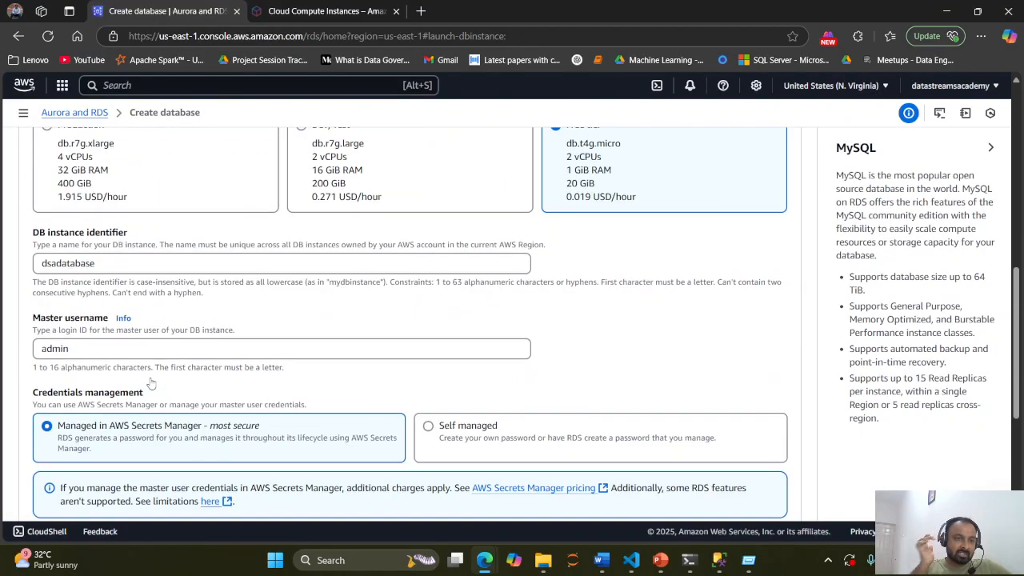
left_click(46, 392)
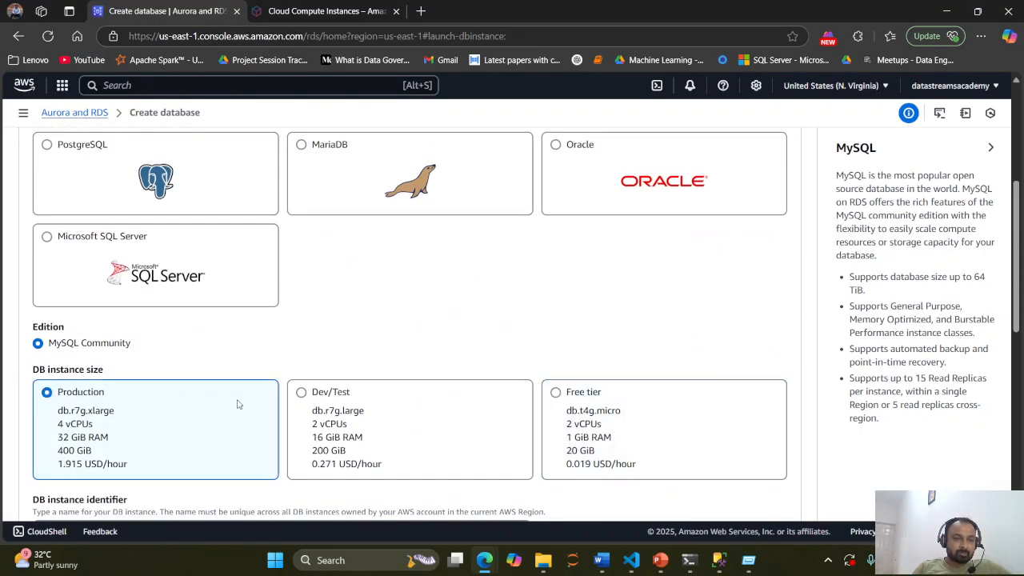
scroll(240, 409, "down", 5)
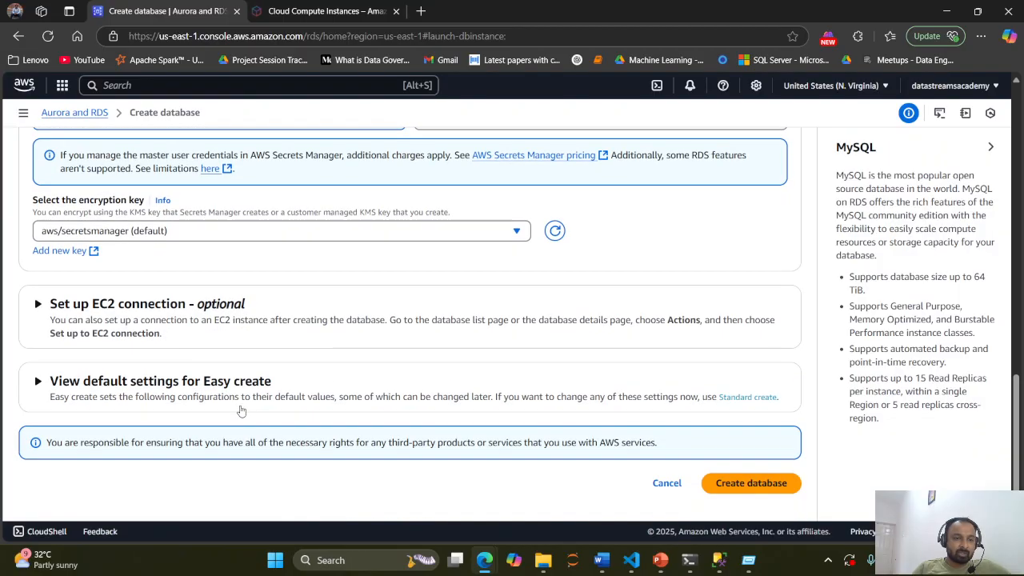
left_click(38, 382)
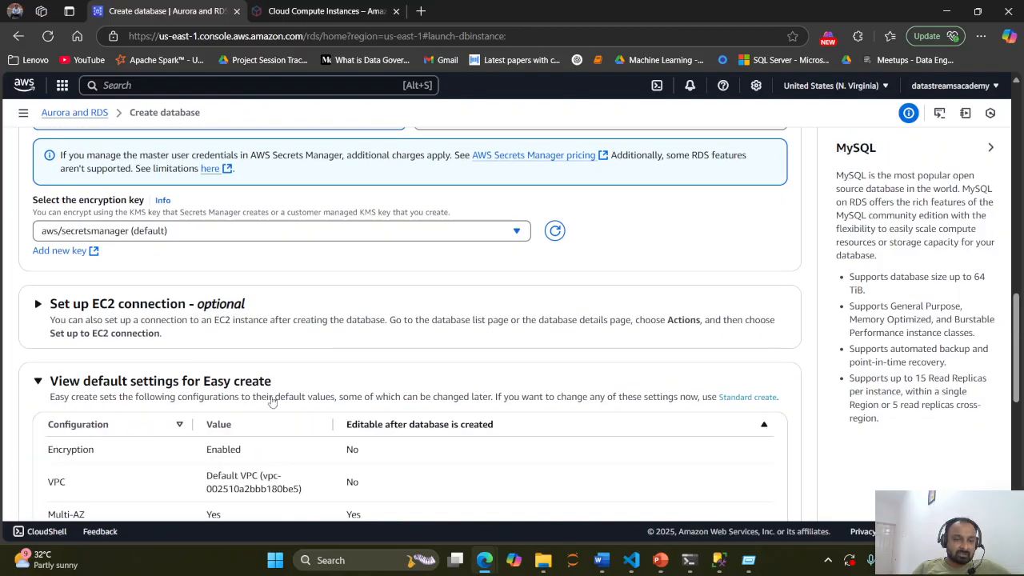
scroll(272, 402, "down", 10)
scroll(275, 403, "up", 8)
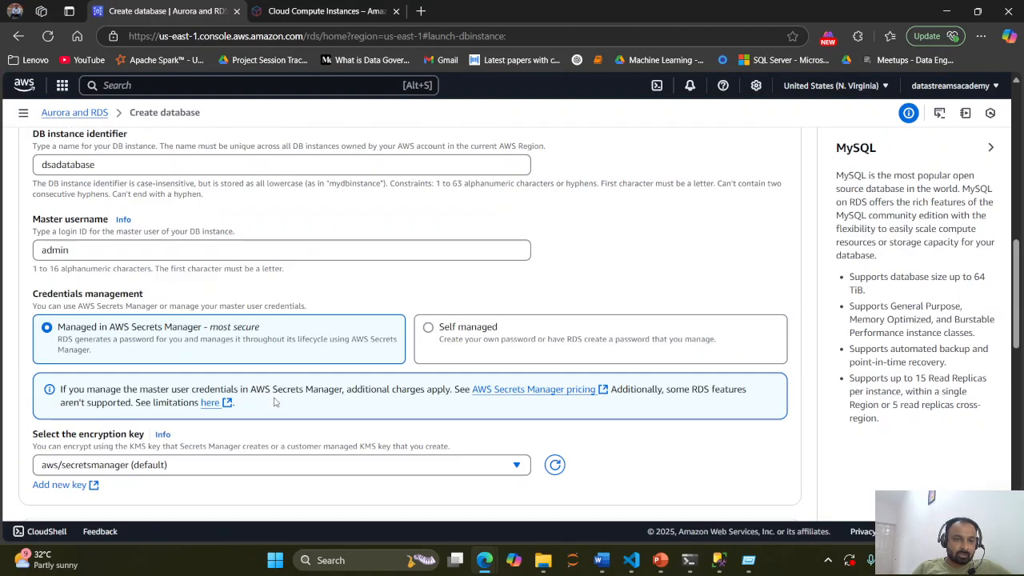
left_click(39, 450)
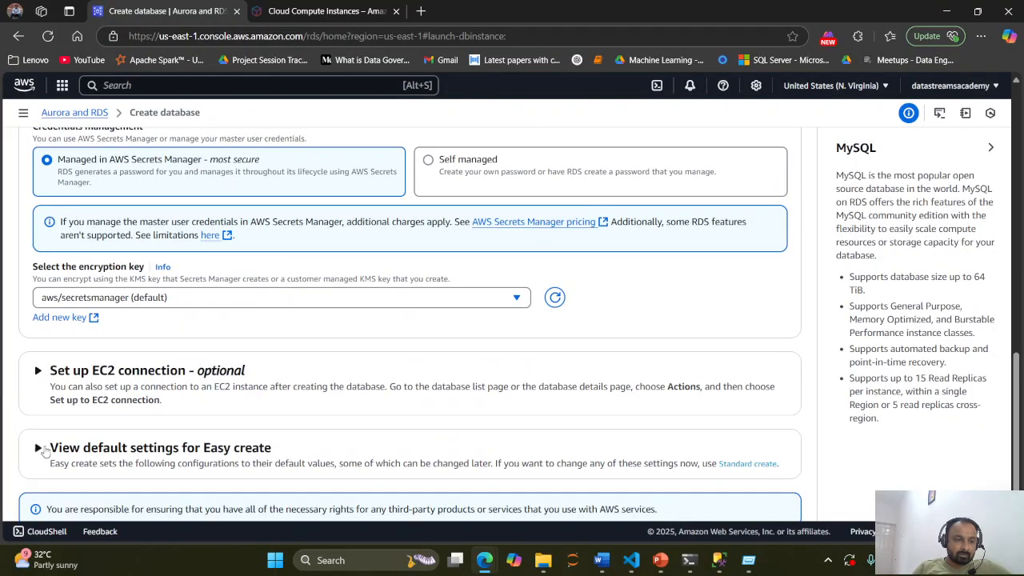
scroll(120, 418, "down", 1)
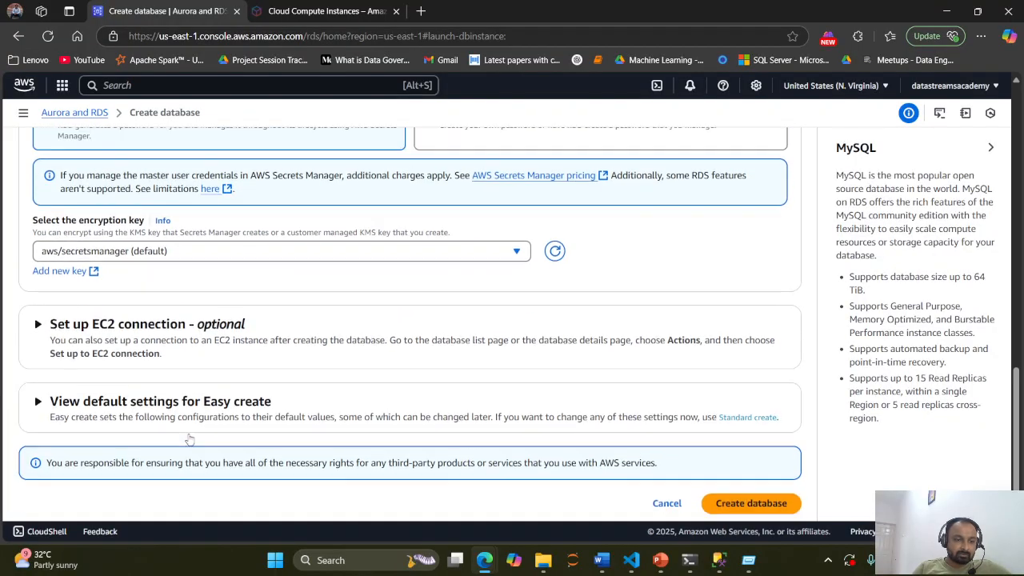
left_click_drag(49, 445, 559, 482)
left_click(312, 504)
Step: Return the database creation method to Standard create
scroll(385, 438, "up", 1)
scroll(386, 438, "up", 4)
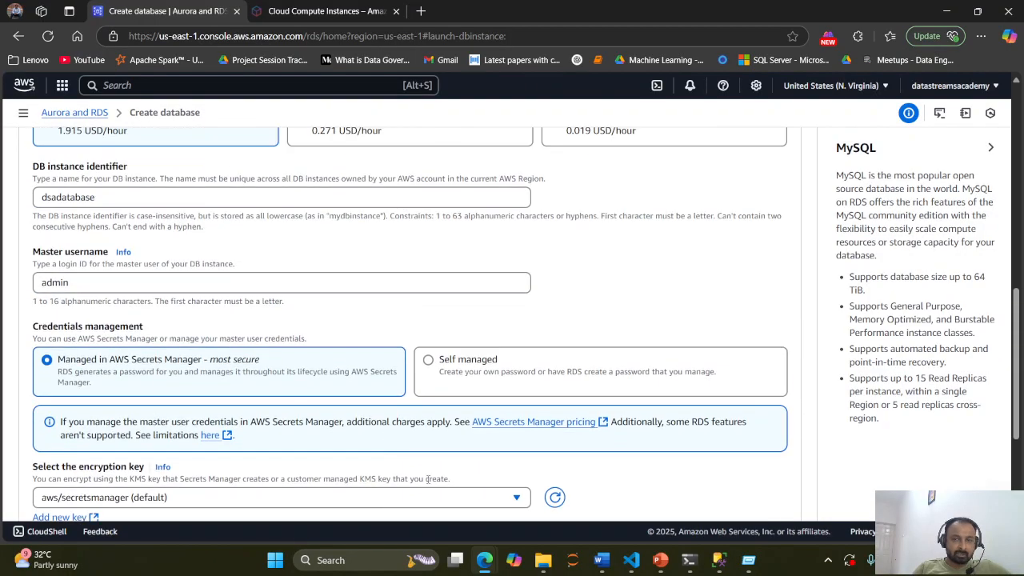
scroll(430, 484, "down", 5)
scroll(528, 467, "up", 15)
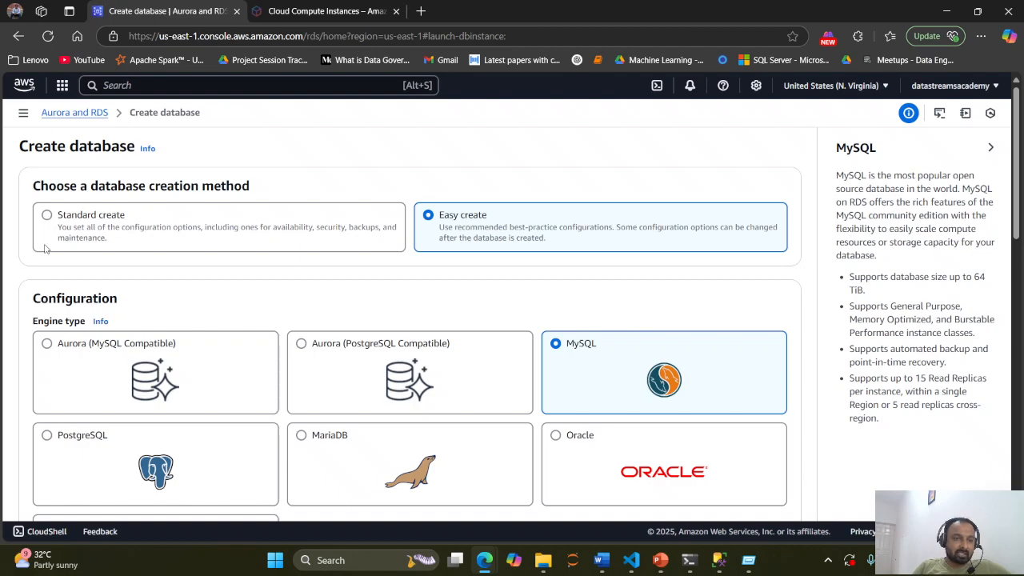
left_click(46, 216)
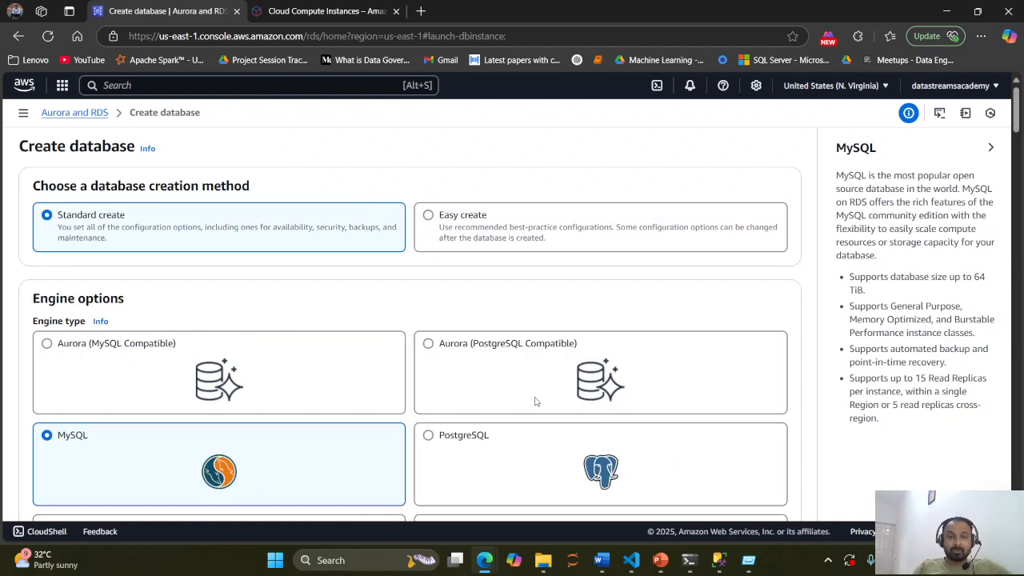
Step: Examine the Standard create engine types, MySQL edition and engine version filters
scroll(530, 405, "down", 3)
scroll(525, 395, "up", 3)
scroll(512, 392, "down", 5)
scroll(471, 383, "up", 3)
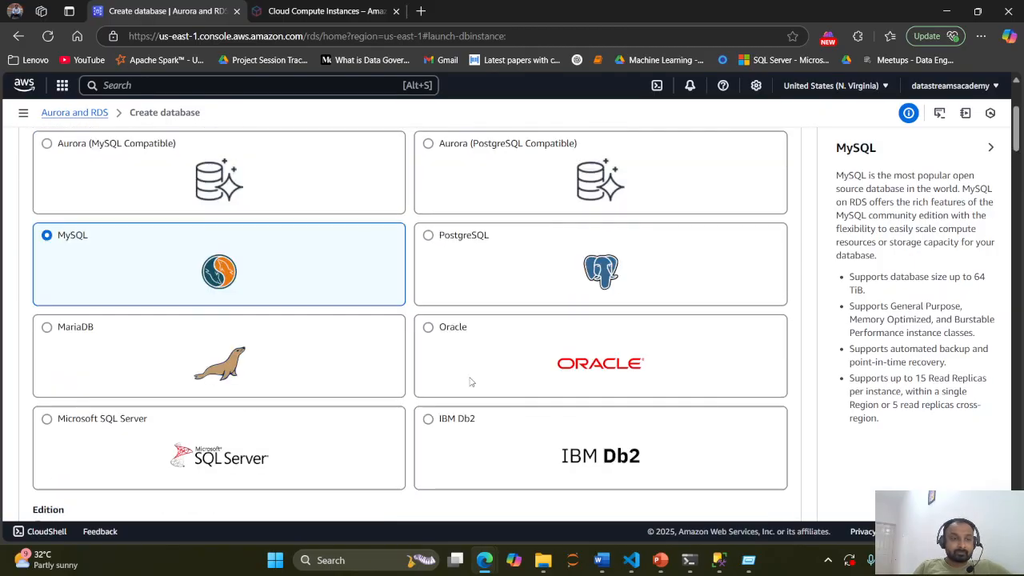
scroll(492, 427, "down", 3)
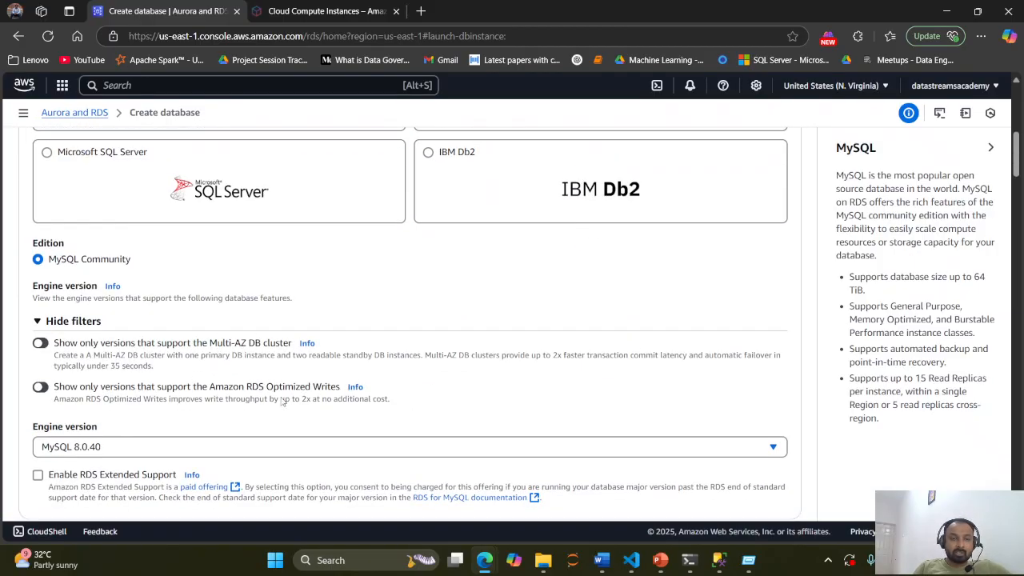
Step: Apply the Free tier template and check the resulting identifier, credentials, instance class, storage and connectivity settings
scroll(282, 403, "down", 5)
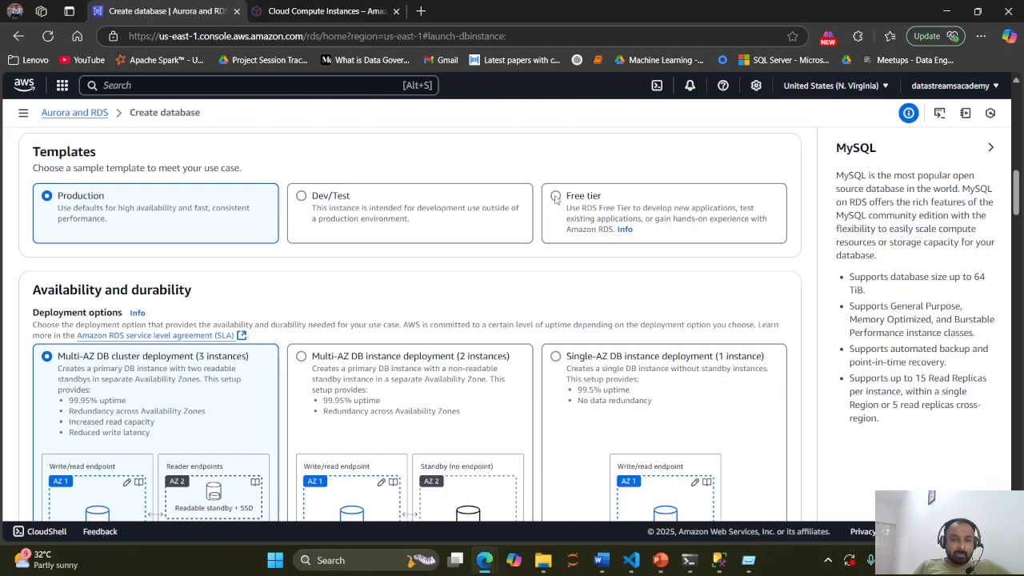
left_click(556, 196)
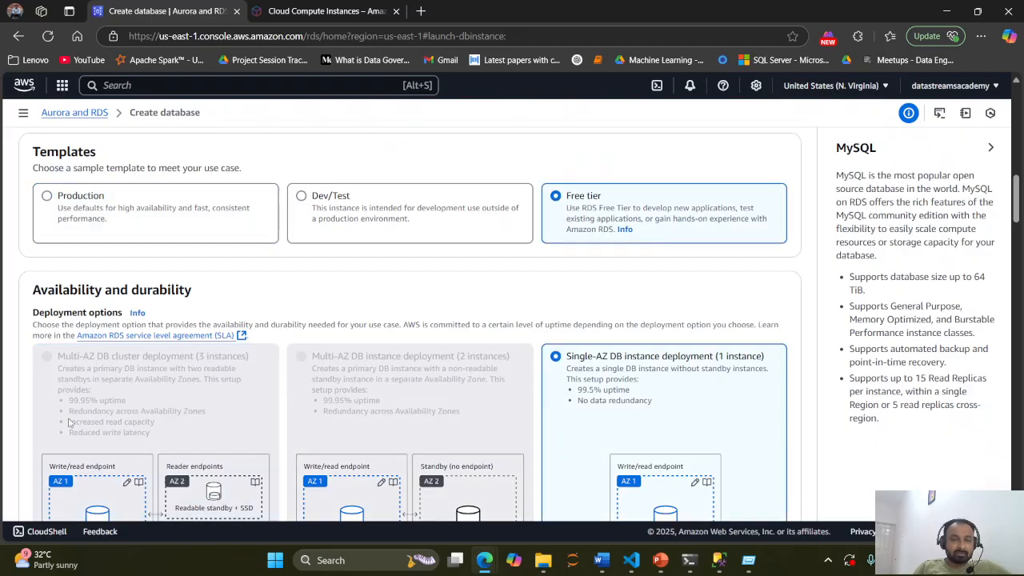
scroll(371, 318, "down", 10)
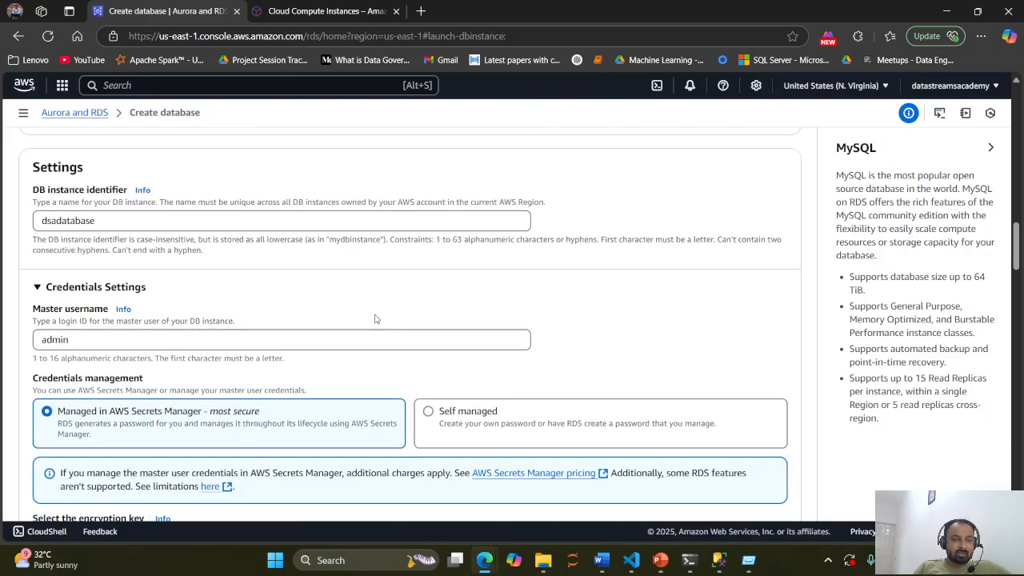
scroll(372, 319, "down", 4)
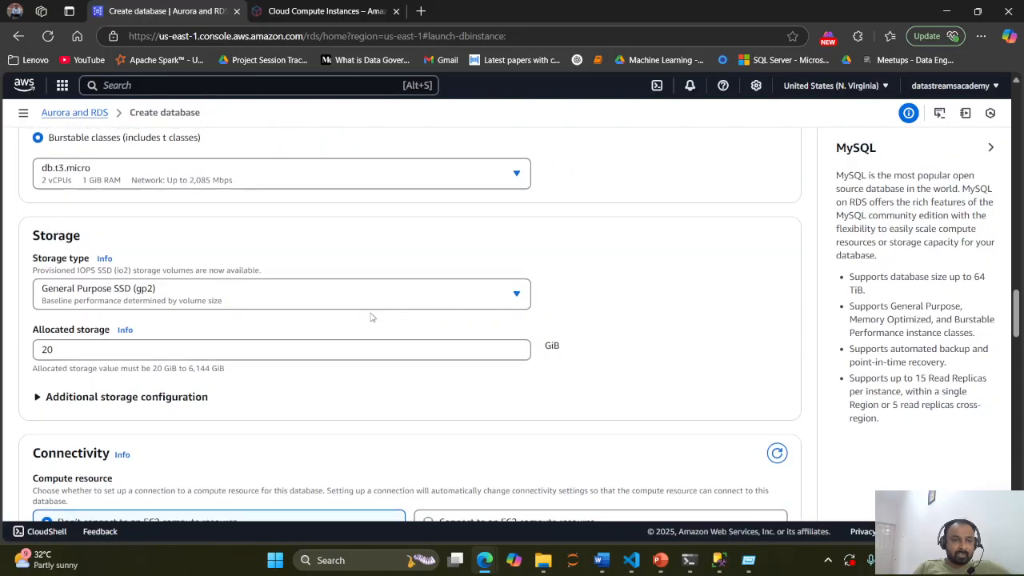
scroll(360, 316, "up", 1)
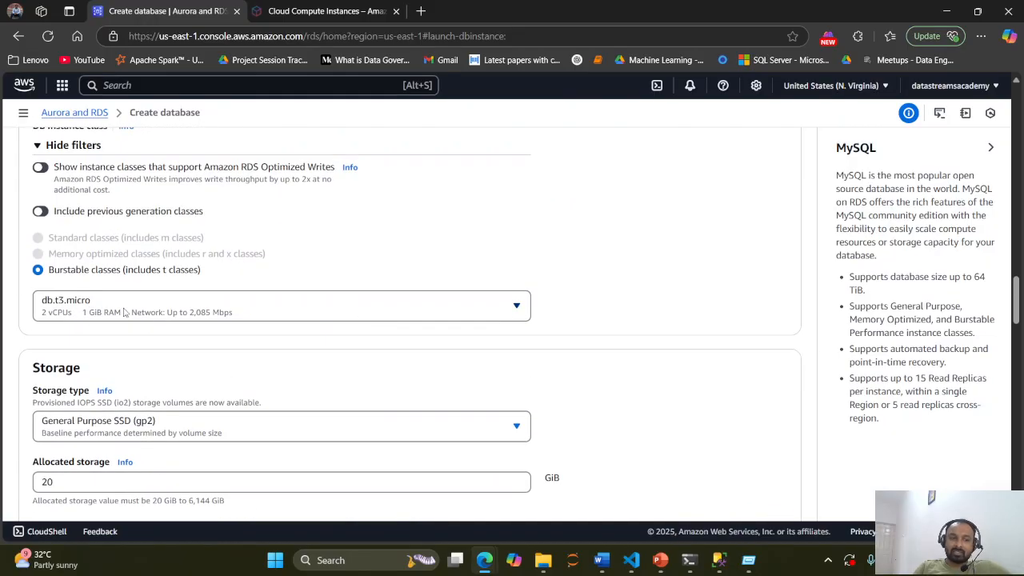
scroll(184, 336, "down", 7)
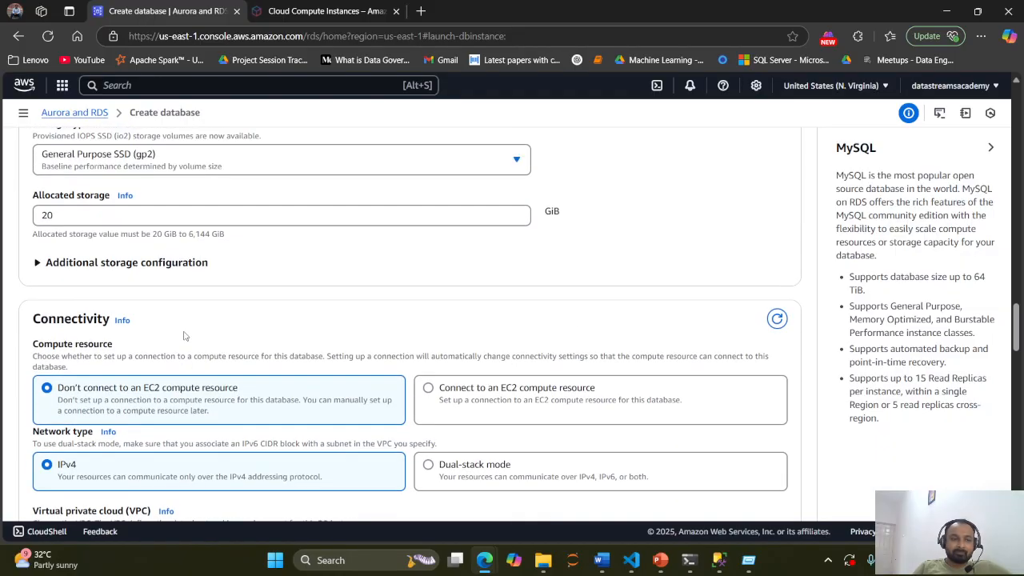
scroll(184, 334, "down", 10)
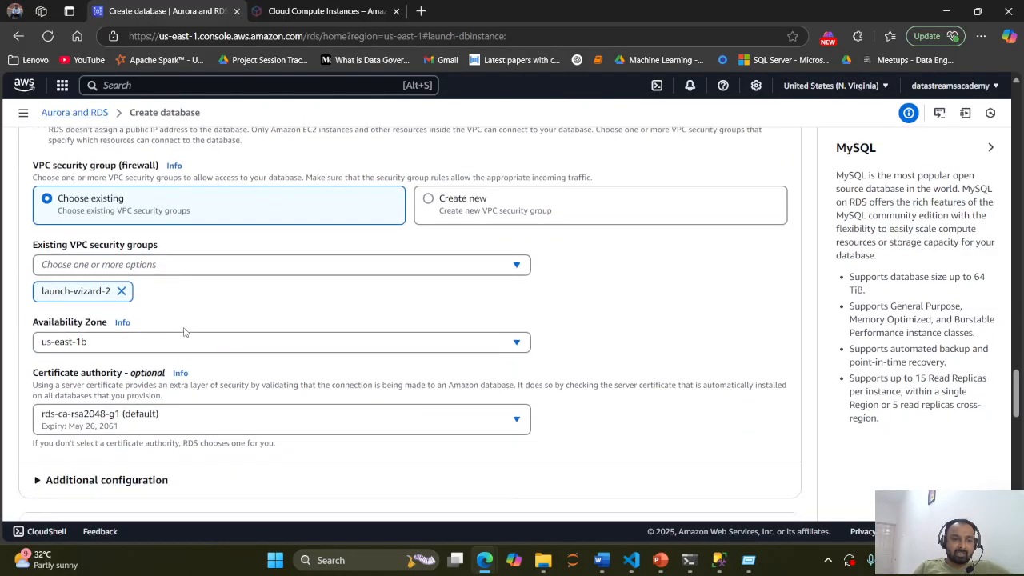
scroll(183, 331, "down", 10)
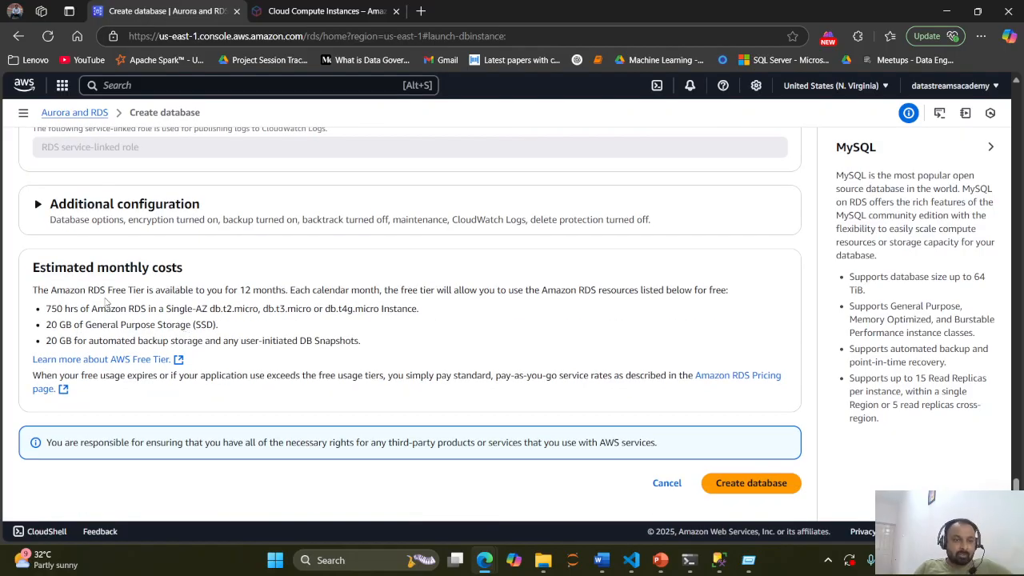
Step: Read the Free tier allowances under the estimated monthly costs and create the dsadatabase MySQL database
left_click_drag(233, 290, 452, 292)
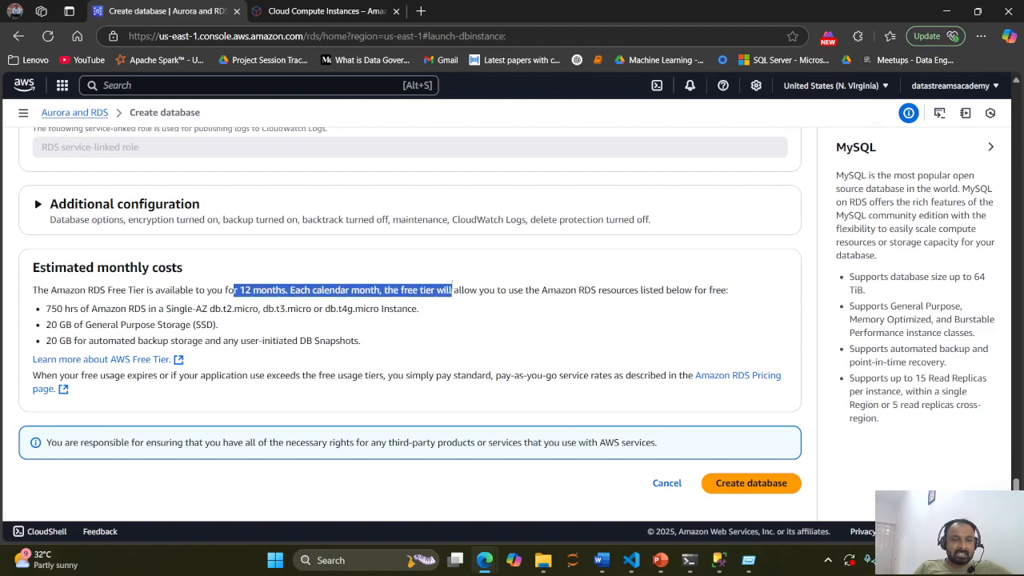
left_click(606, 302)
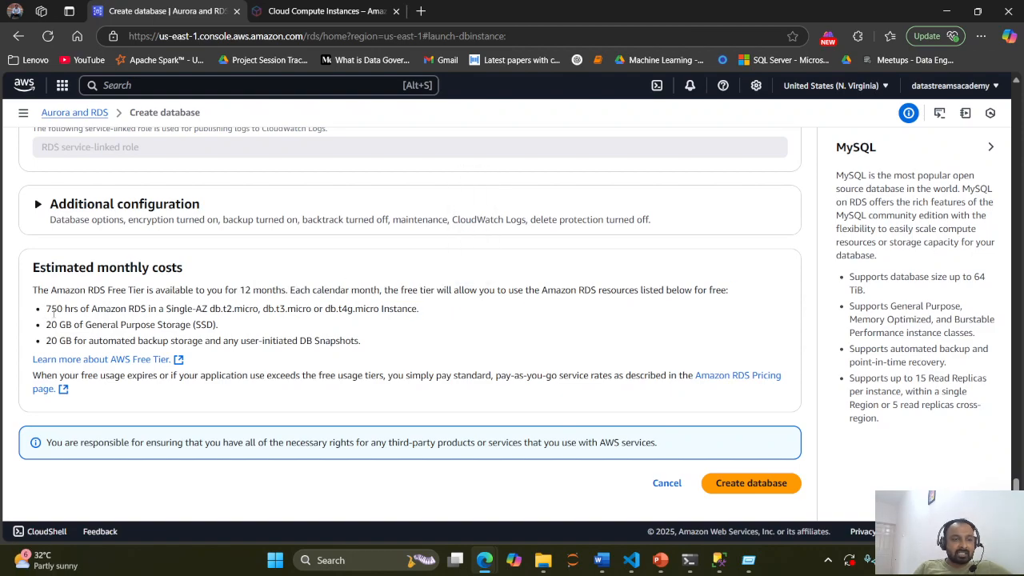
left_click_drag(45, 308, 391, 337)
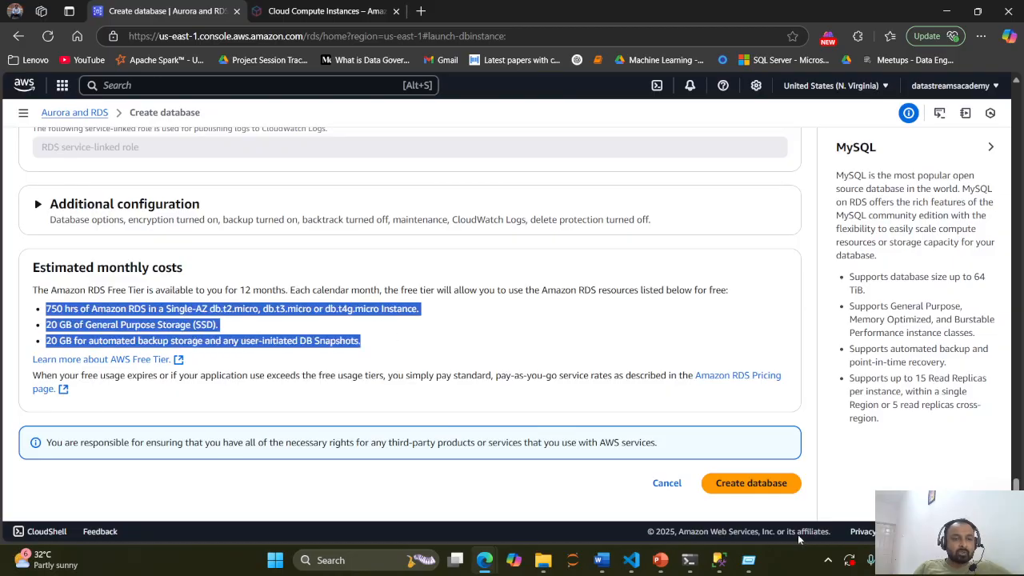
left_click(761, 488)
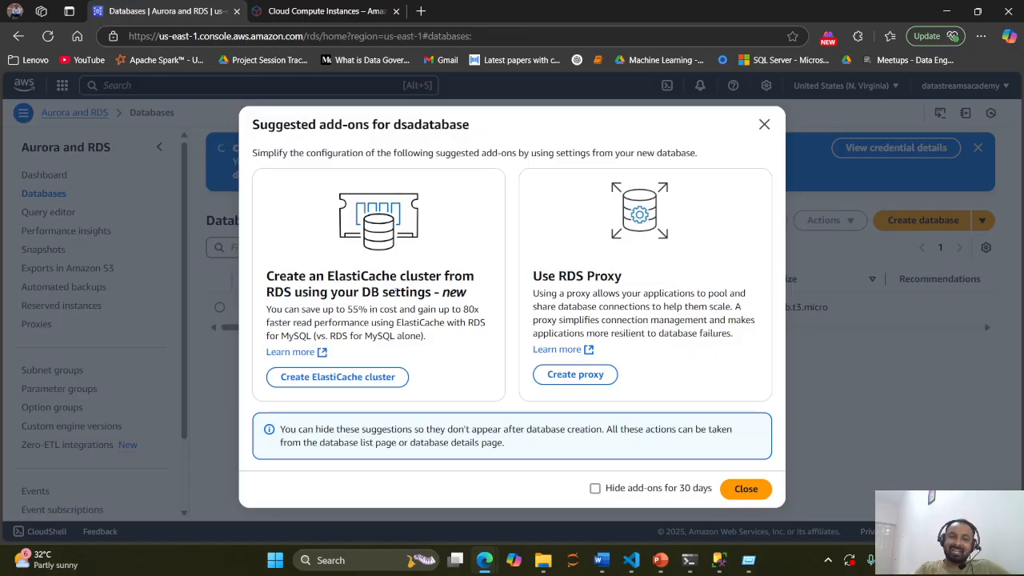
Step: Look over the suggested add-ons for dsadatabase and dismiss them, leaving the 30-day hide option off
left_click_drag(291, 276, 439, 293)
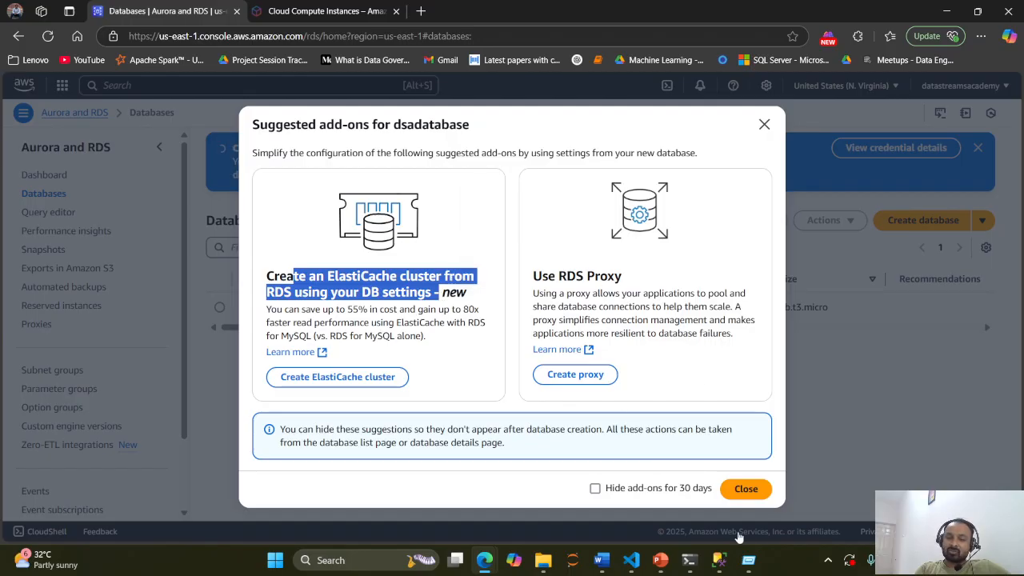
left_click(605, 496)
left_click(607, 496)
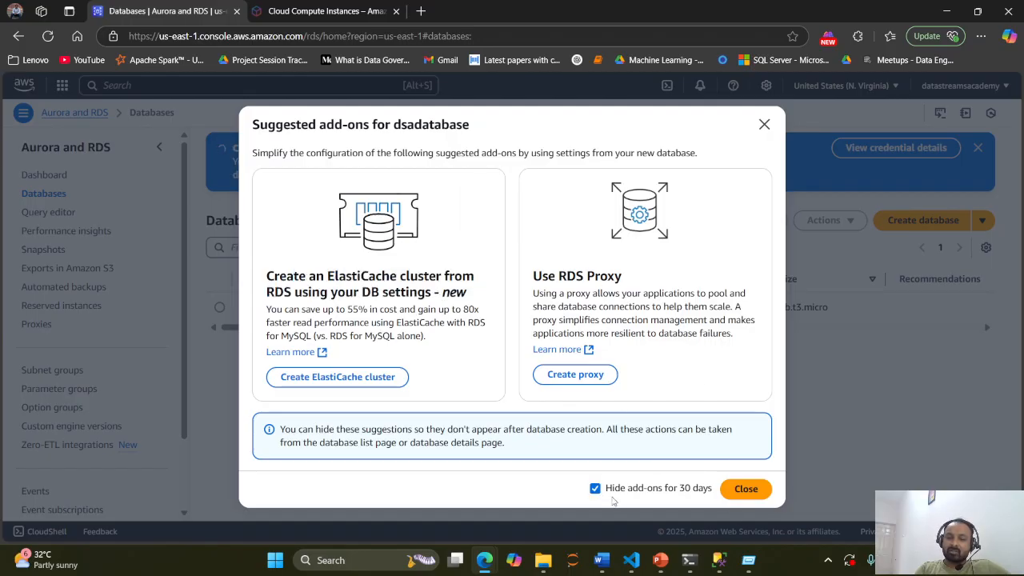
left_click_drag(634, 497, 666, 491)
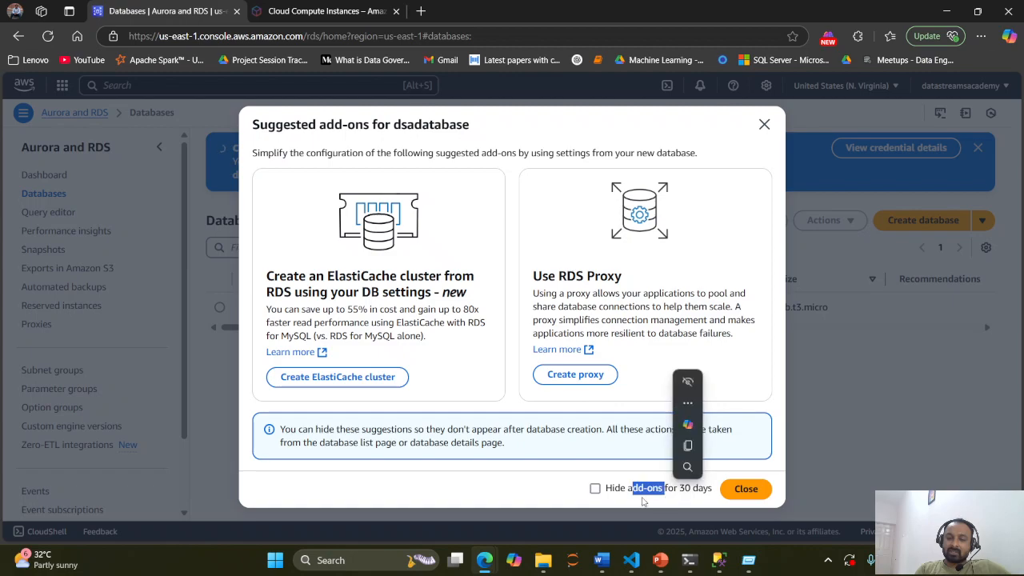
left_click(746, 489)
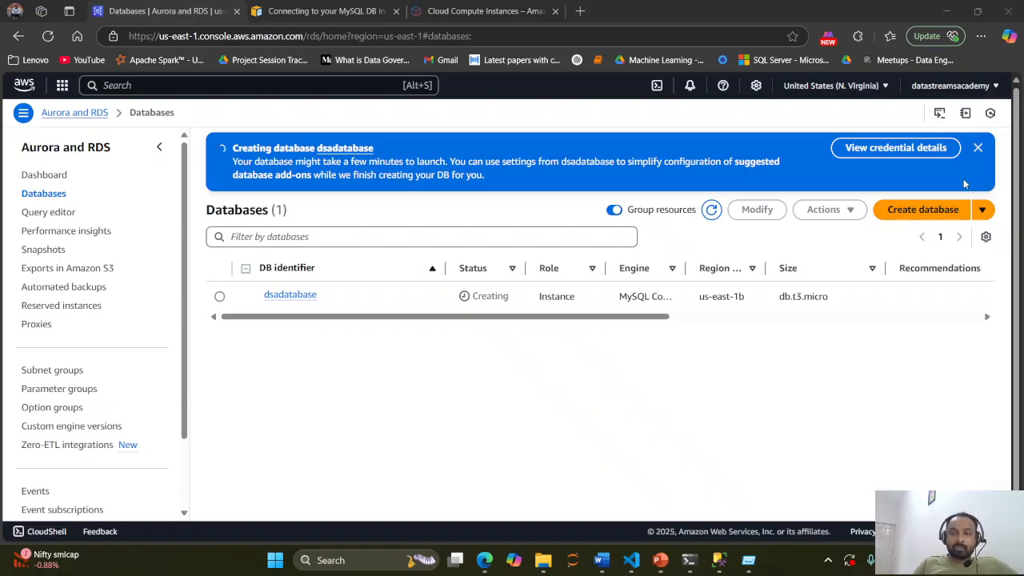
Step: View the credential details of dsadatabase and open the linked guide about connecting to the database
left_click(892, 152)
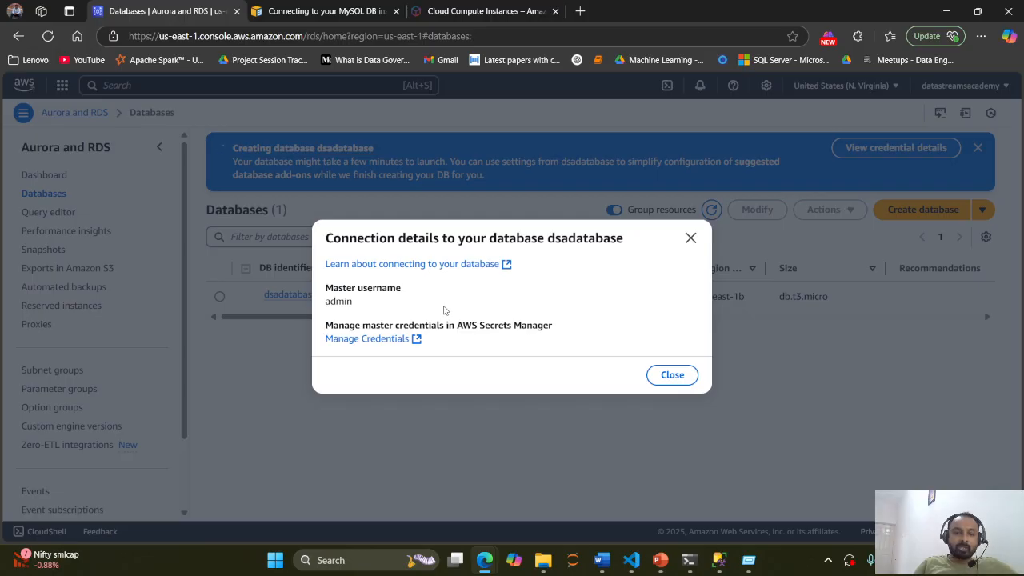
double_click(343, 302)
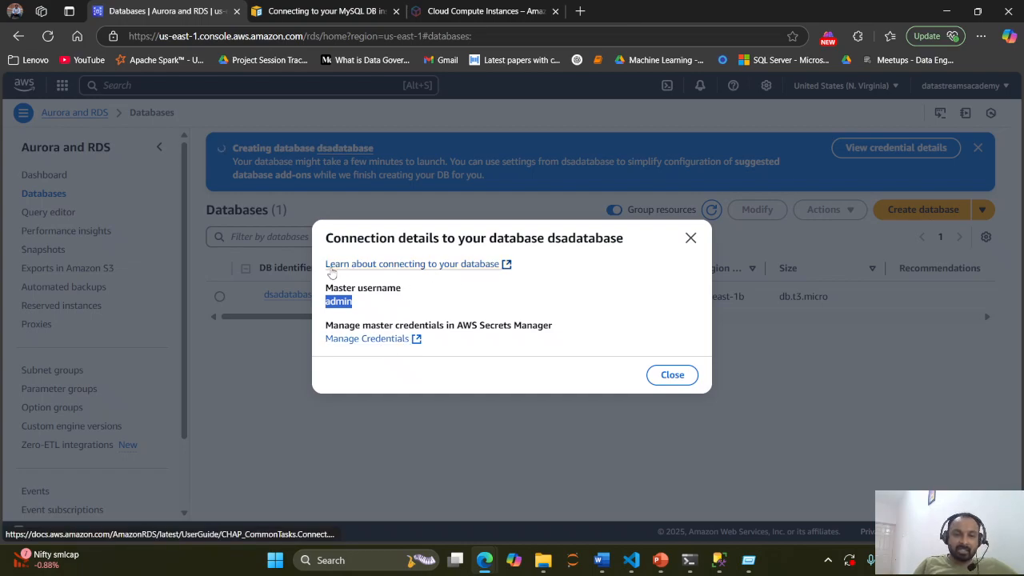
left_click(450, 269)
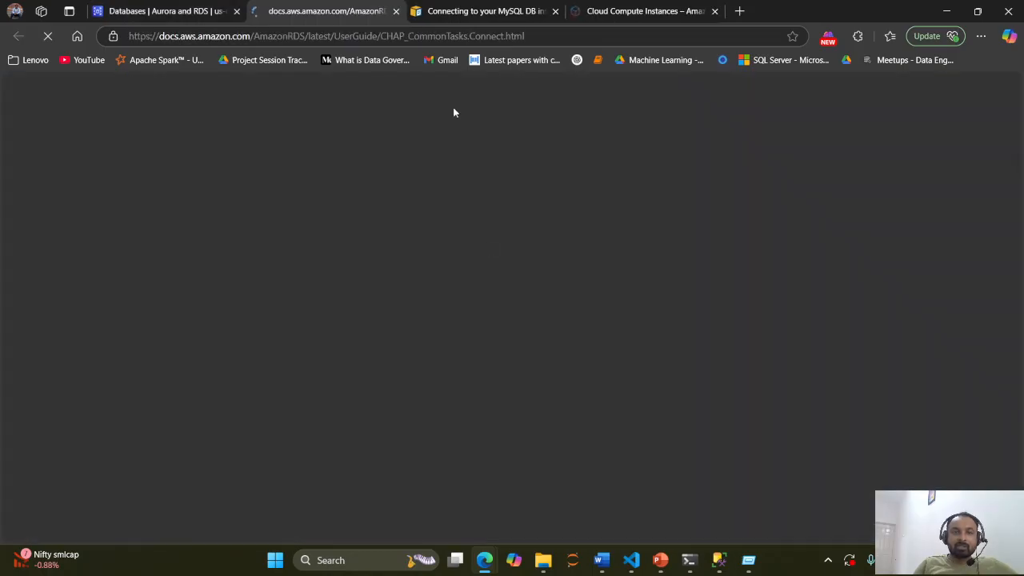
Step: Read through the "Connecting to your MySQL DB instance" documentation page, including its list of connection topics
left_click(469, 9)
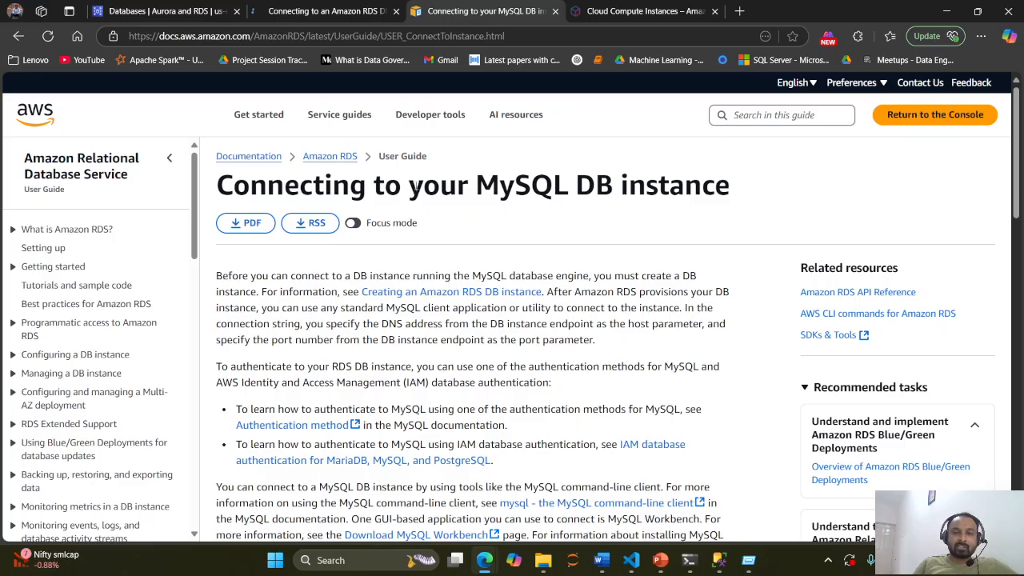
left_click_drag(416, 187, 756, 190)
left_click(542, 231)
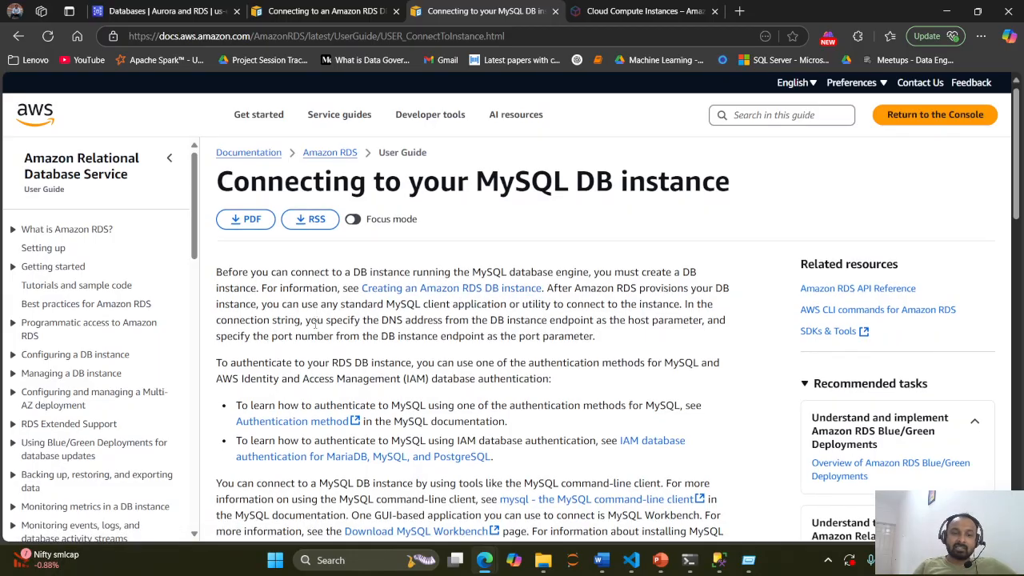
scroll(316, 324, "down", 3)
scroll(317, 324, "up", 3)
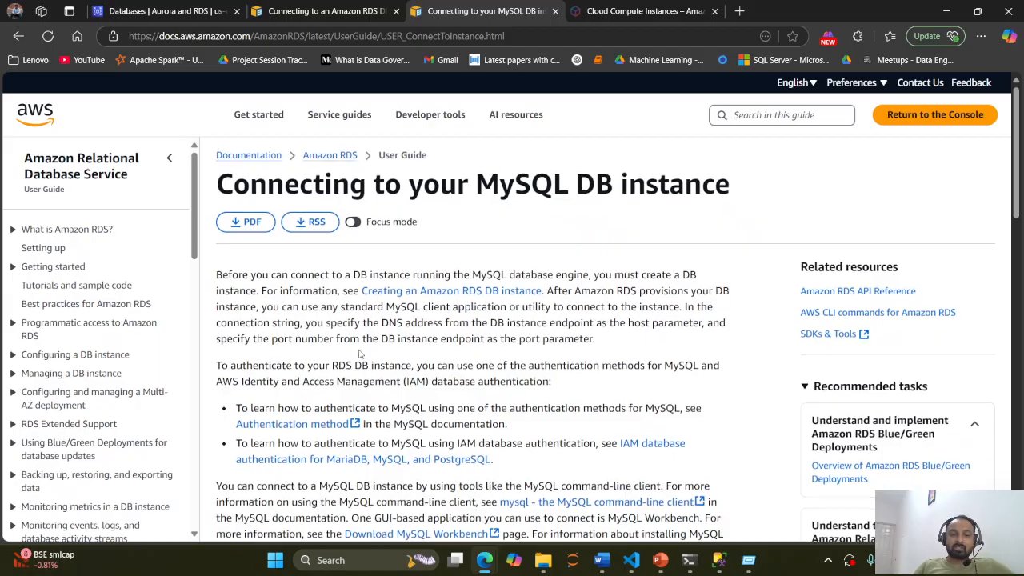
scroll(360, 376, "down", 10)
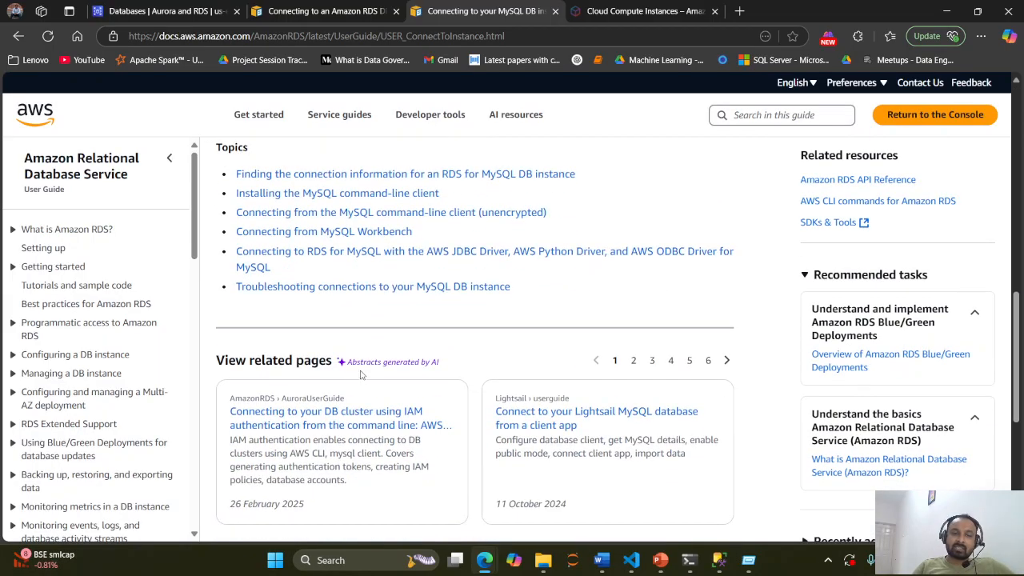
scroll(386, 348, "down", 1)
scroll(384, 344, "up", 10)
scroll(382, 345, "down", 5)
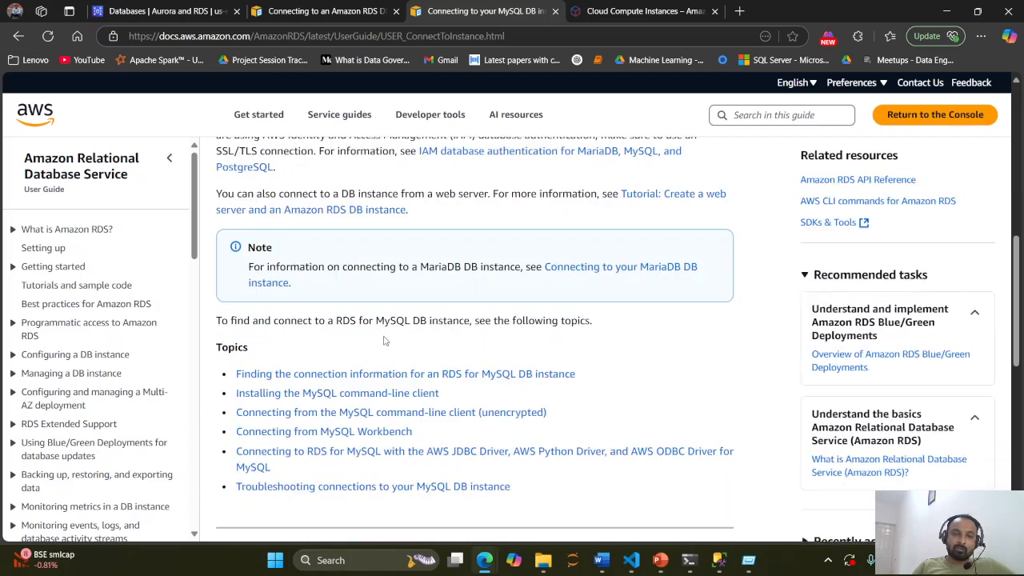
scroll(379, 347, "up", 6)
Step: Examine the engine-specific links in the general Amazon RDS connection guide alongside the MySQL connection page
left_click(286, 16)
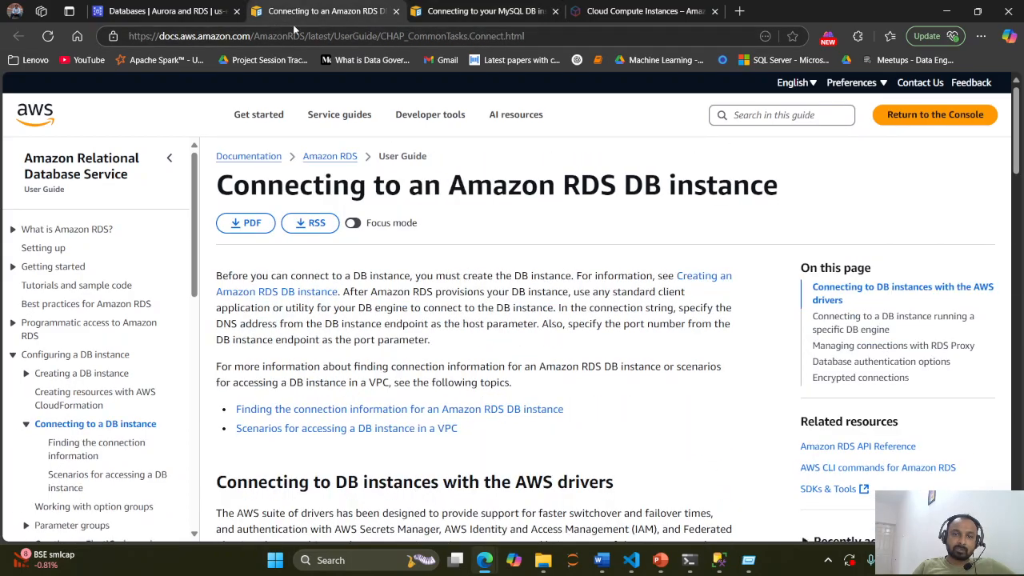
scroll(352, 228, "down", 4)
scroll(354, 224, "up", 4)
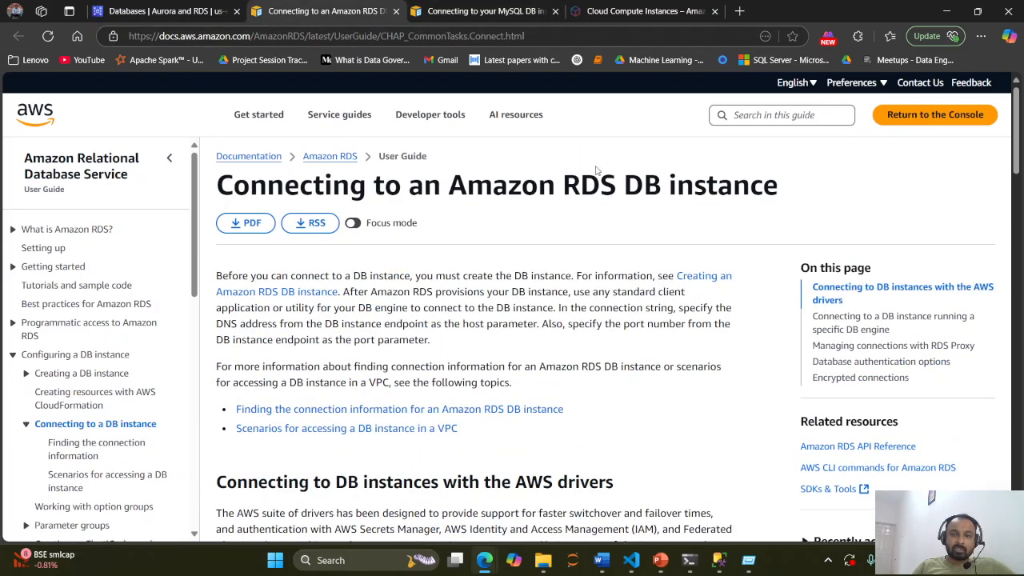
left_click(480, 12)
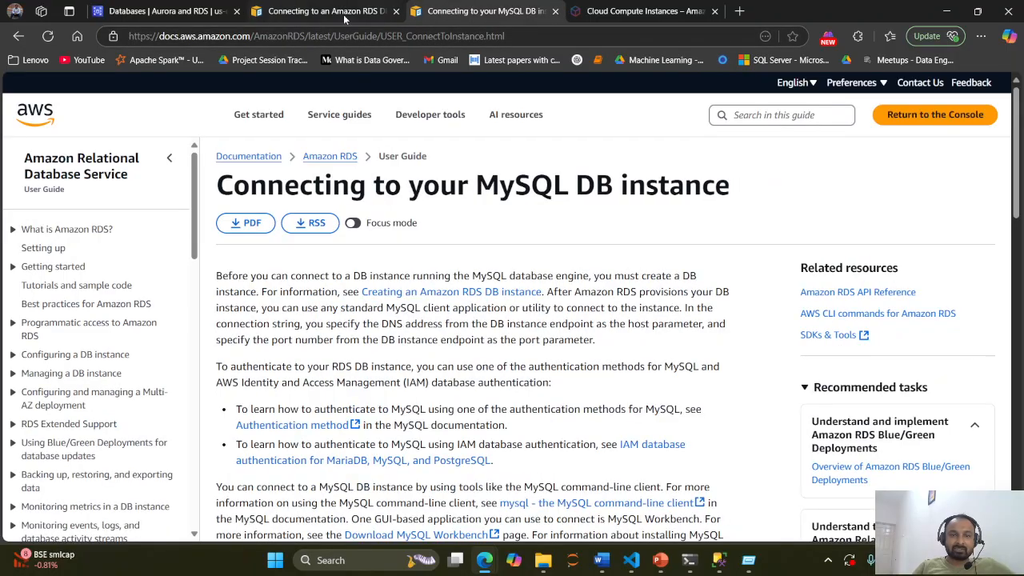
left_click(344, 17)
left_click_drag(219, 184, 785, 180)
scroll(534, 244, "down", 15)
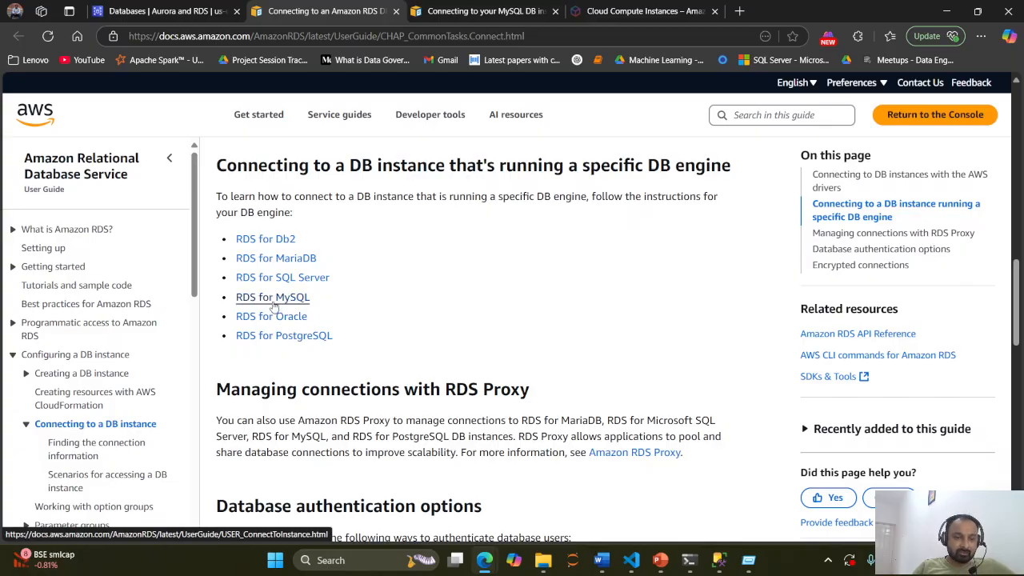
key("ctrl+Tab")
scroll(345, 322, "down", 15)
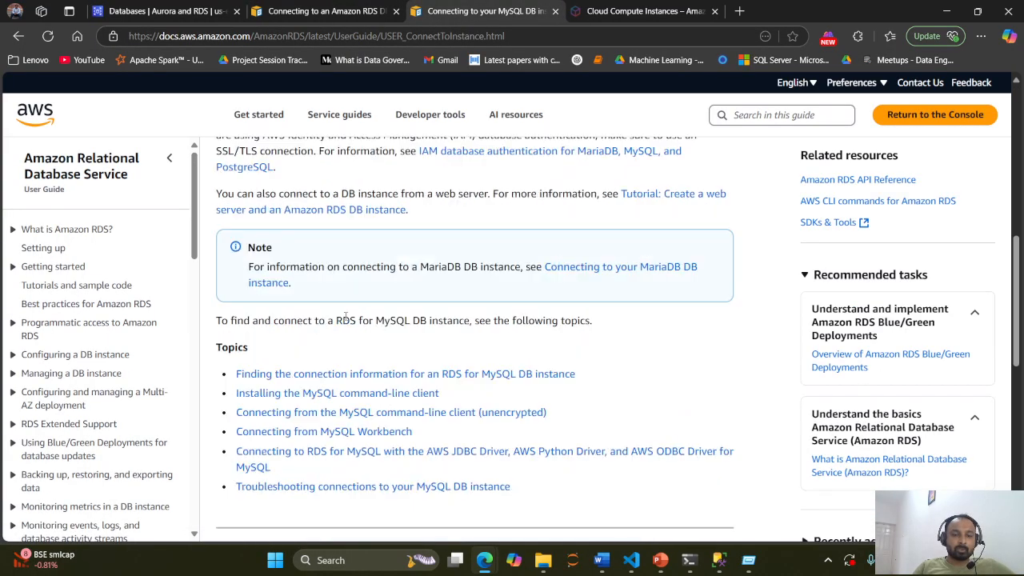
scroll(347, 313, "up", 15)
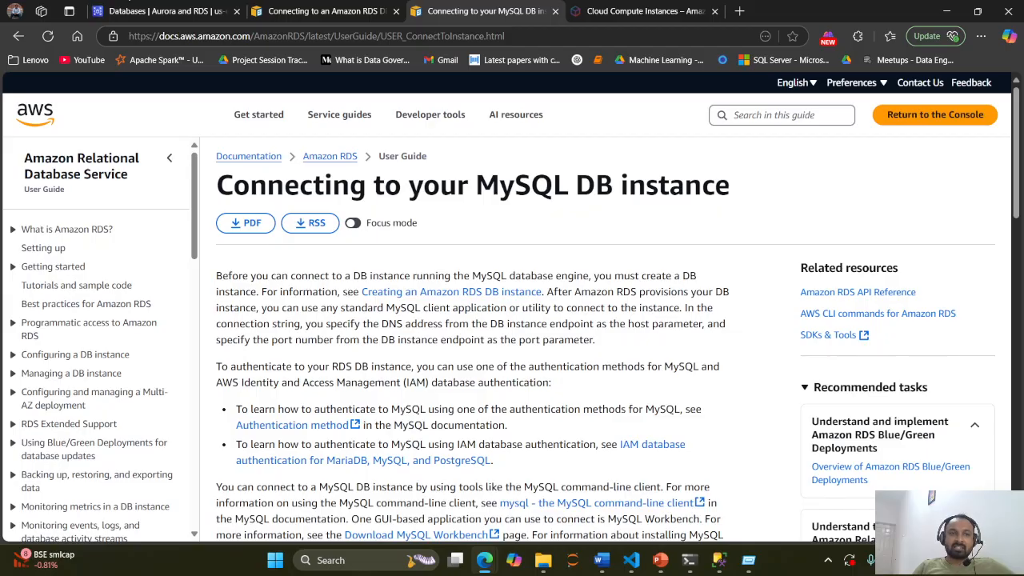
Step: Return to the RDS Databases page and close the connection details of dsadatabase
left_click(119, 12)
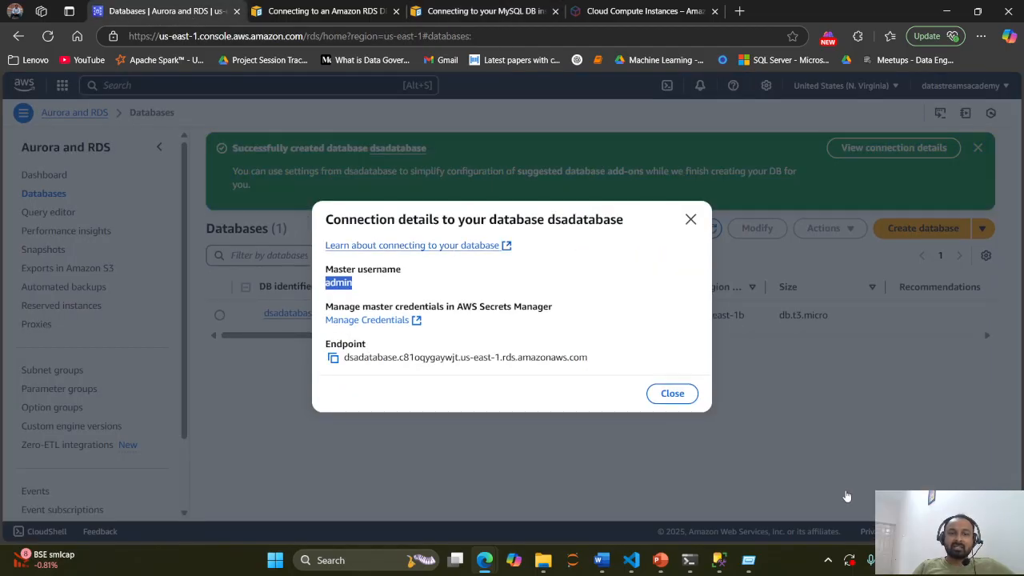
left_click(673, 393)
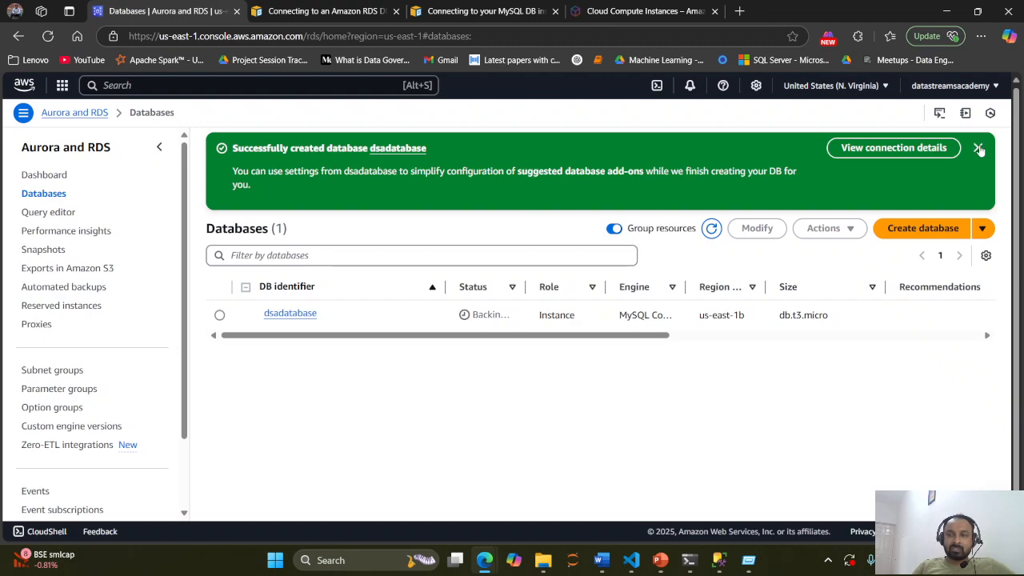